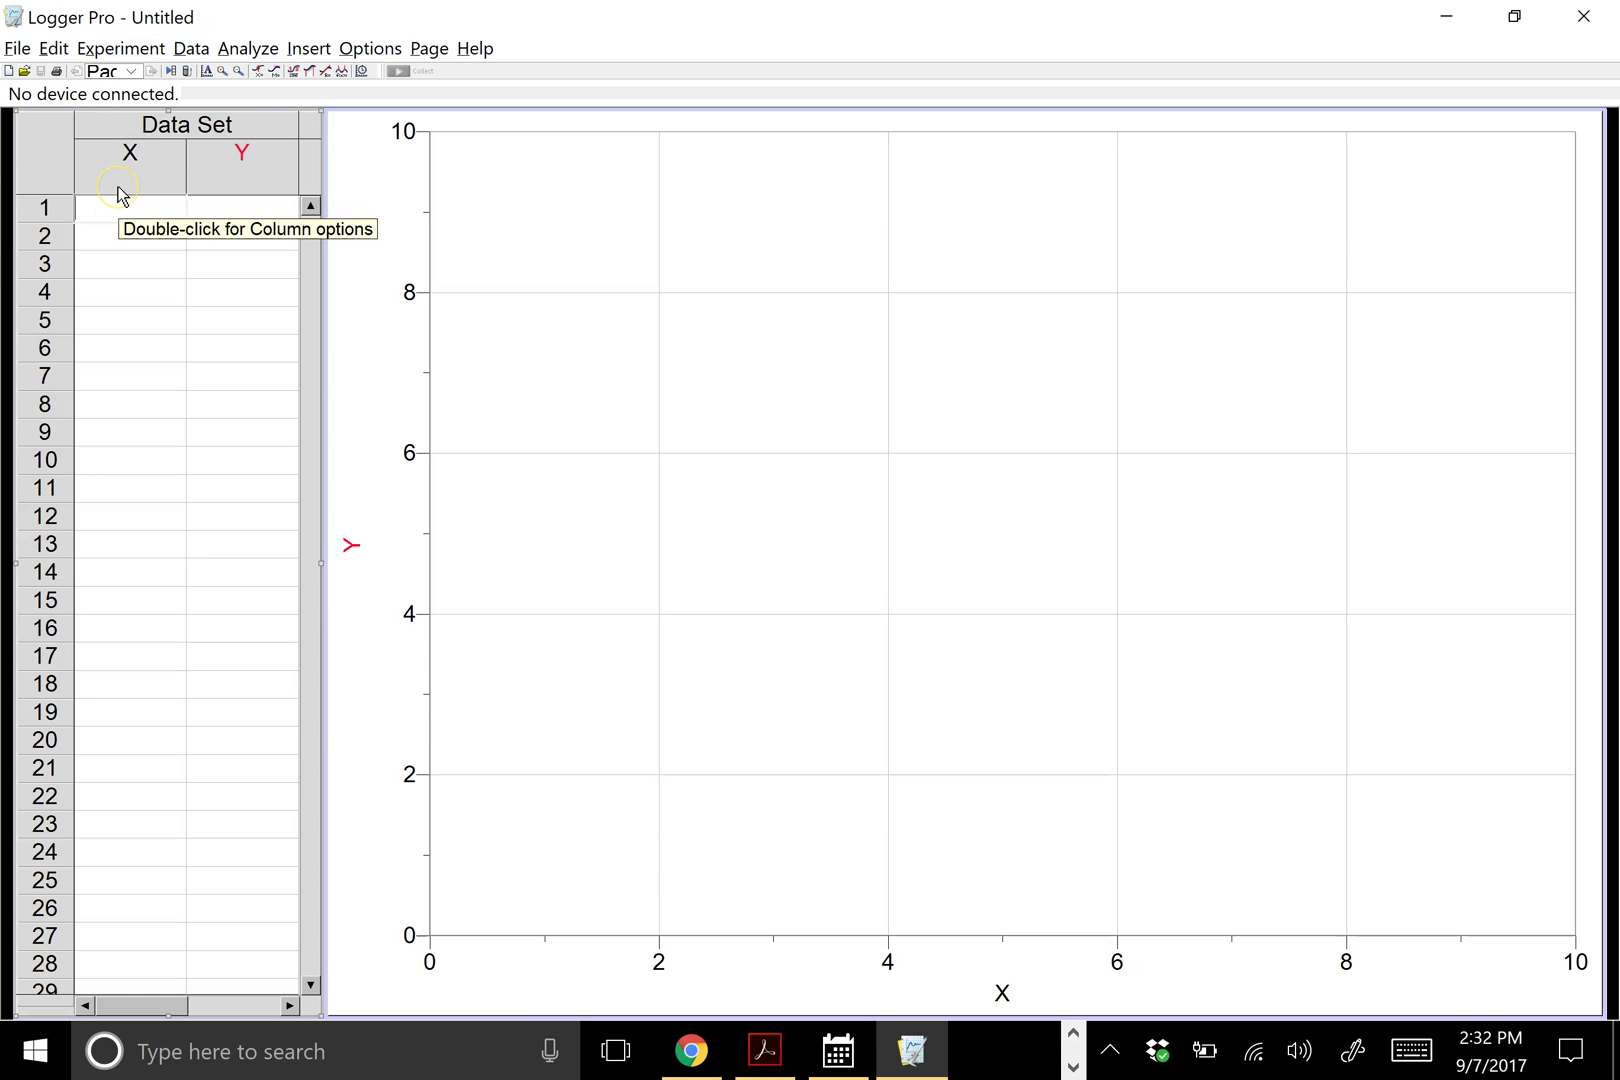
Enter the values 0, 2, 4, 6 and 8 in rows 1 to 5 of the X column.
click(133, 200)
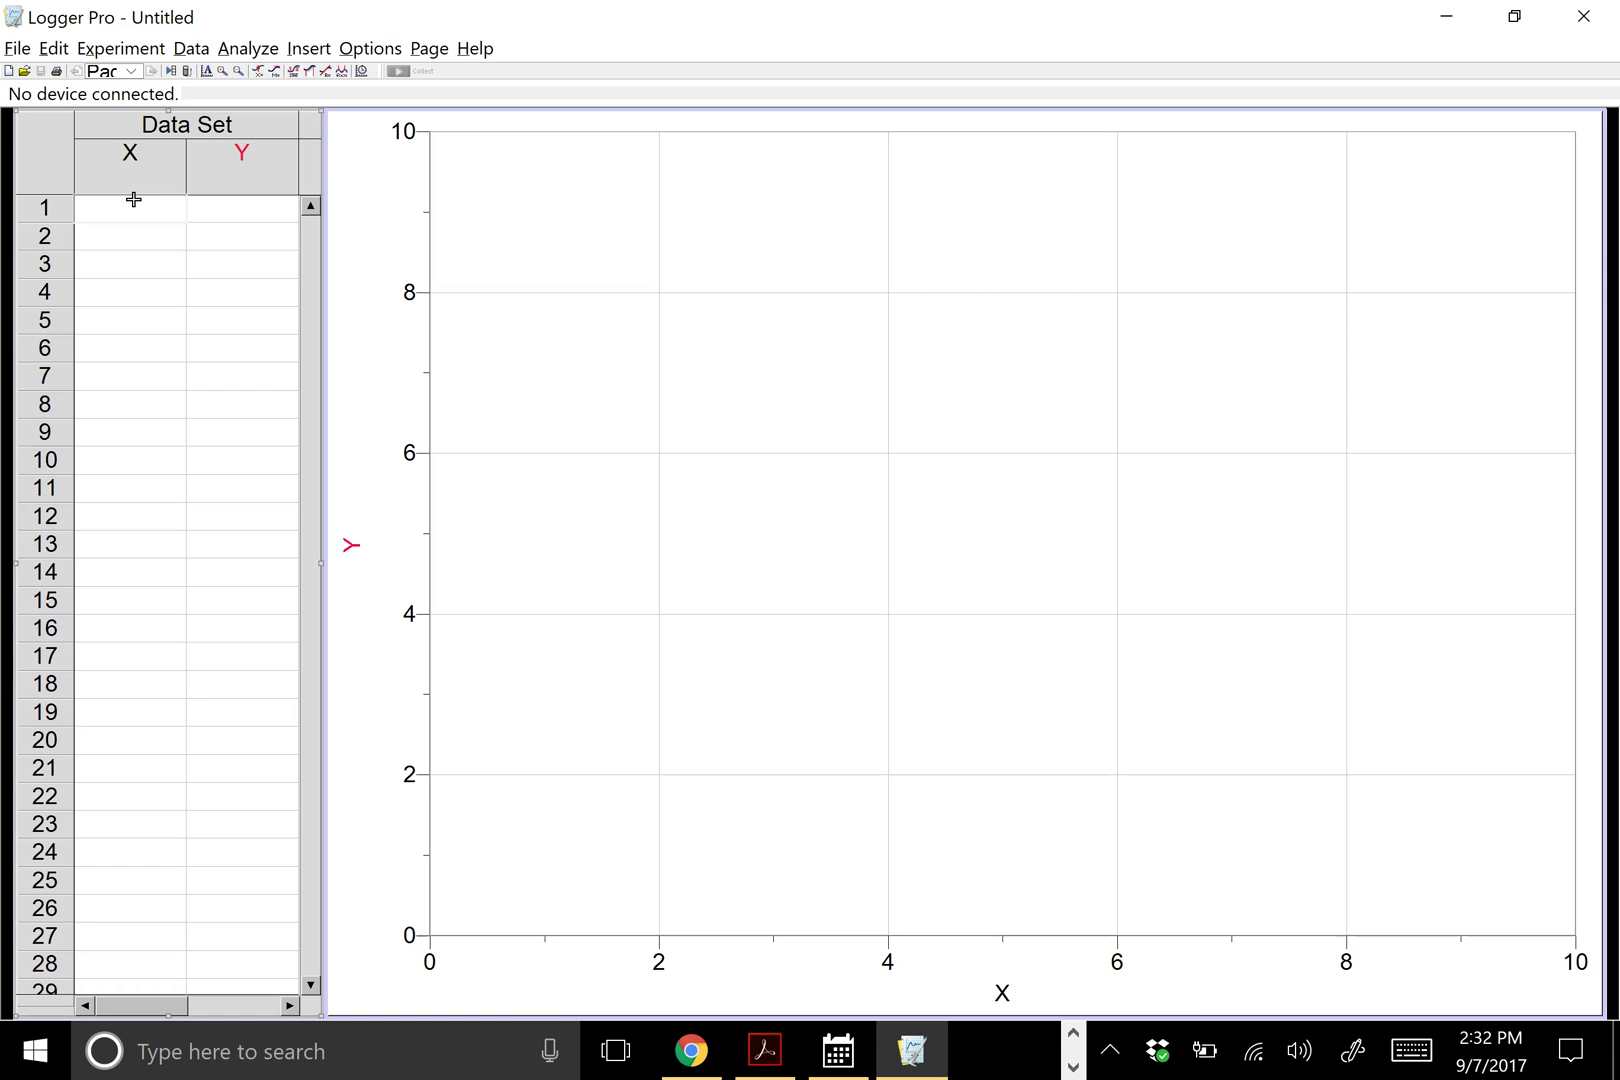
text(0)
key(Return)
text(2)
key(Return)
text(4)
key(Return)
text(6)
key(Return)
text(8)
key(Return)
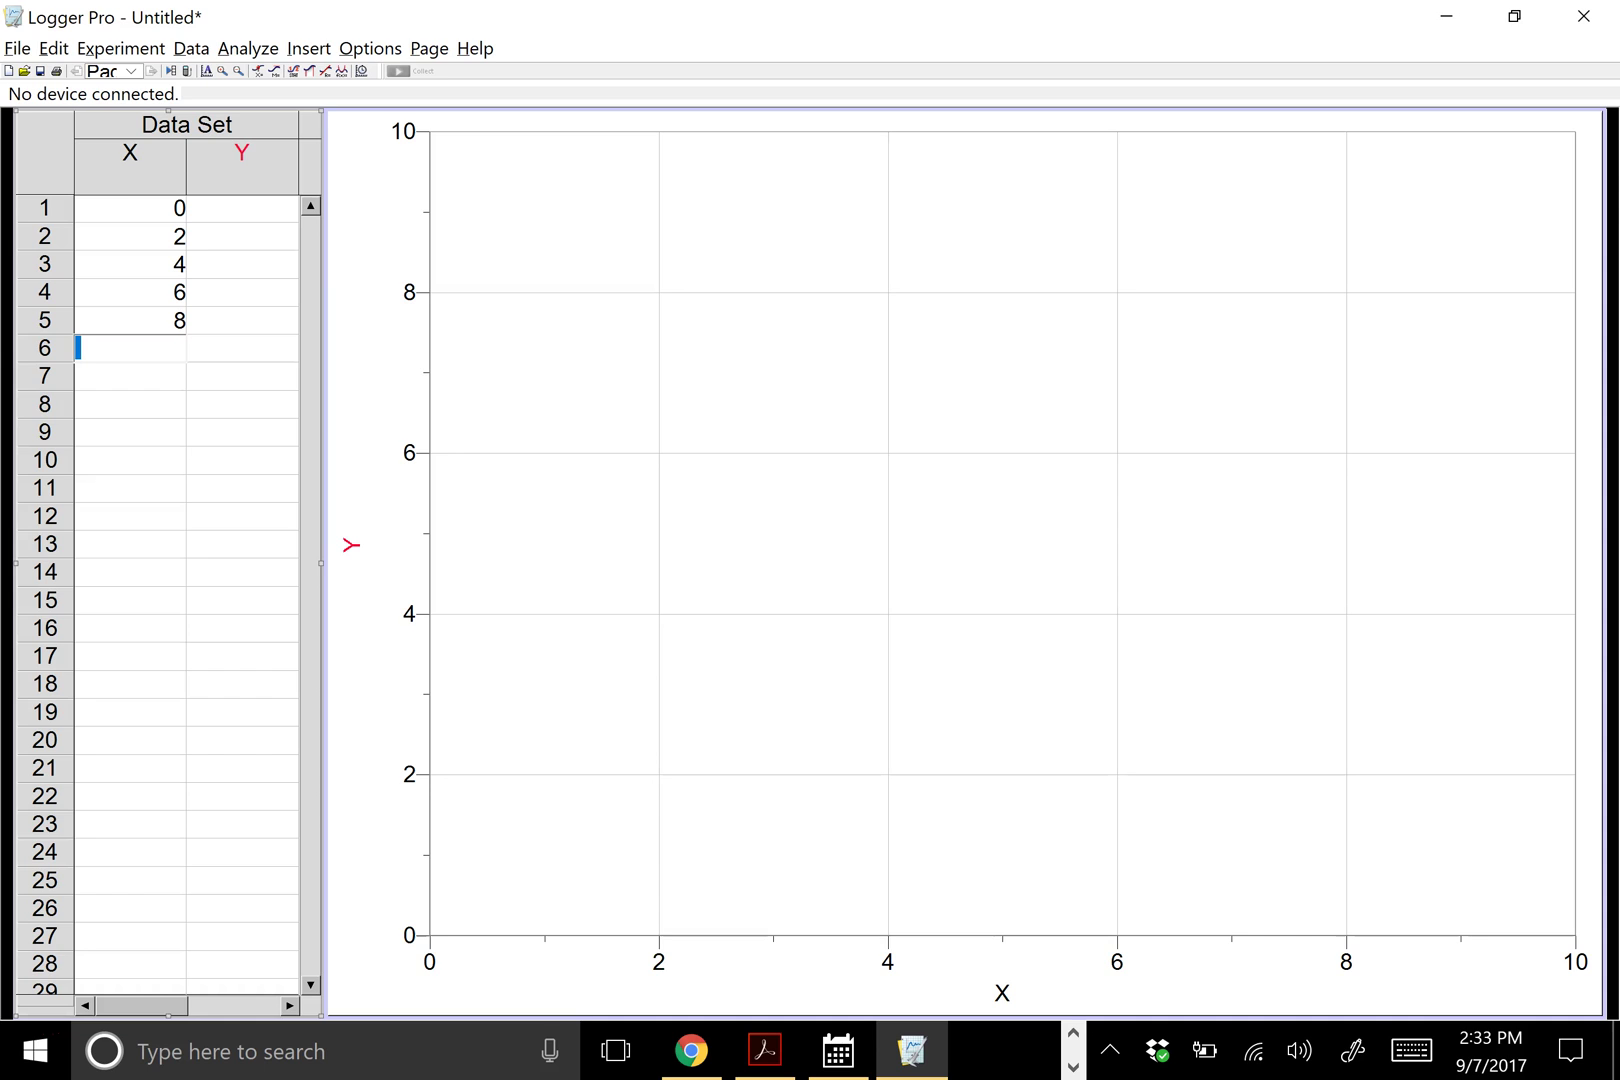
Name the X column "Wt Percent Surgar" and give it the short name "% Sugar" in its column options.
click(238, 210)
click(145, 172)
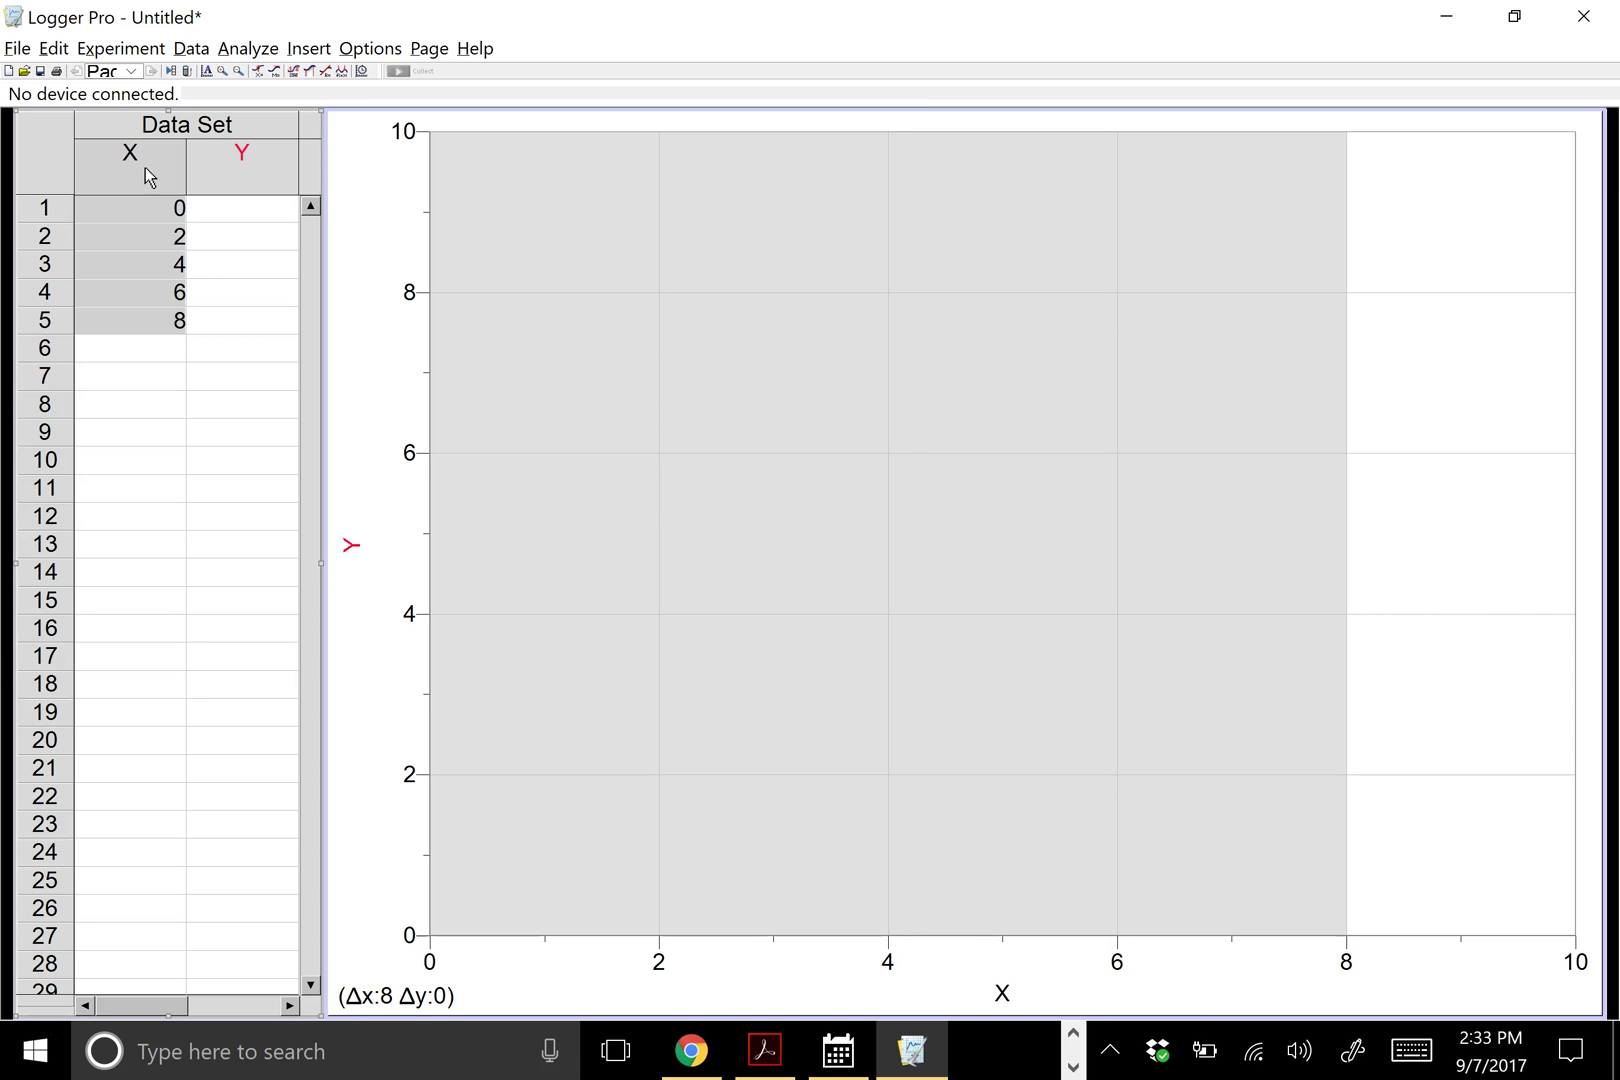
click(110, 193)
right_click(133, 178)
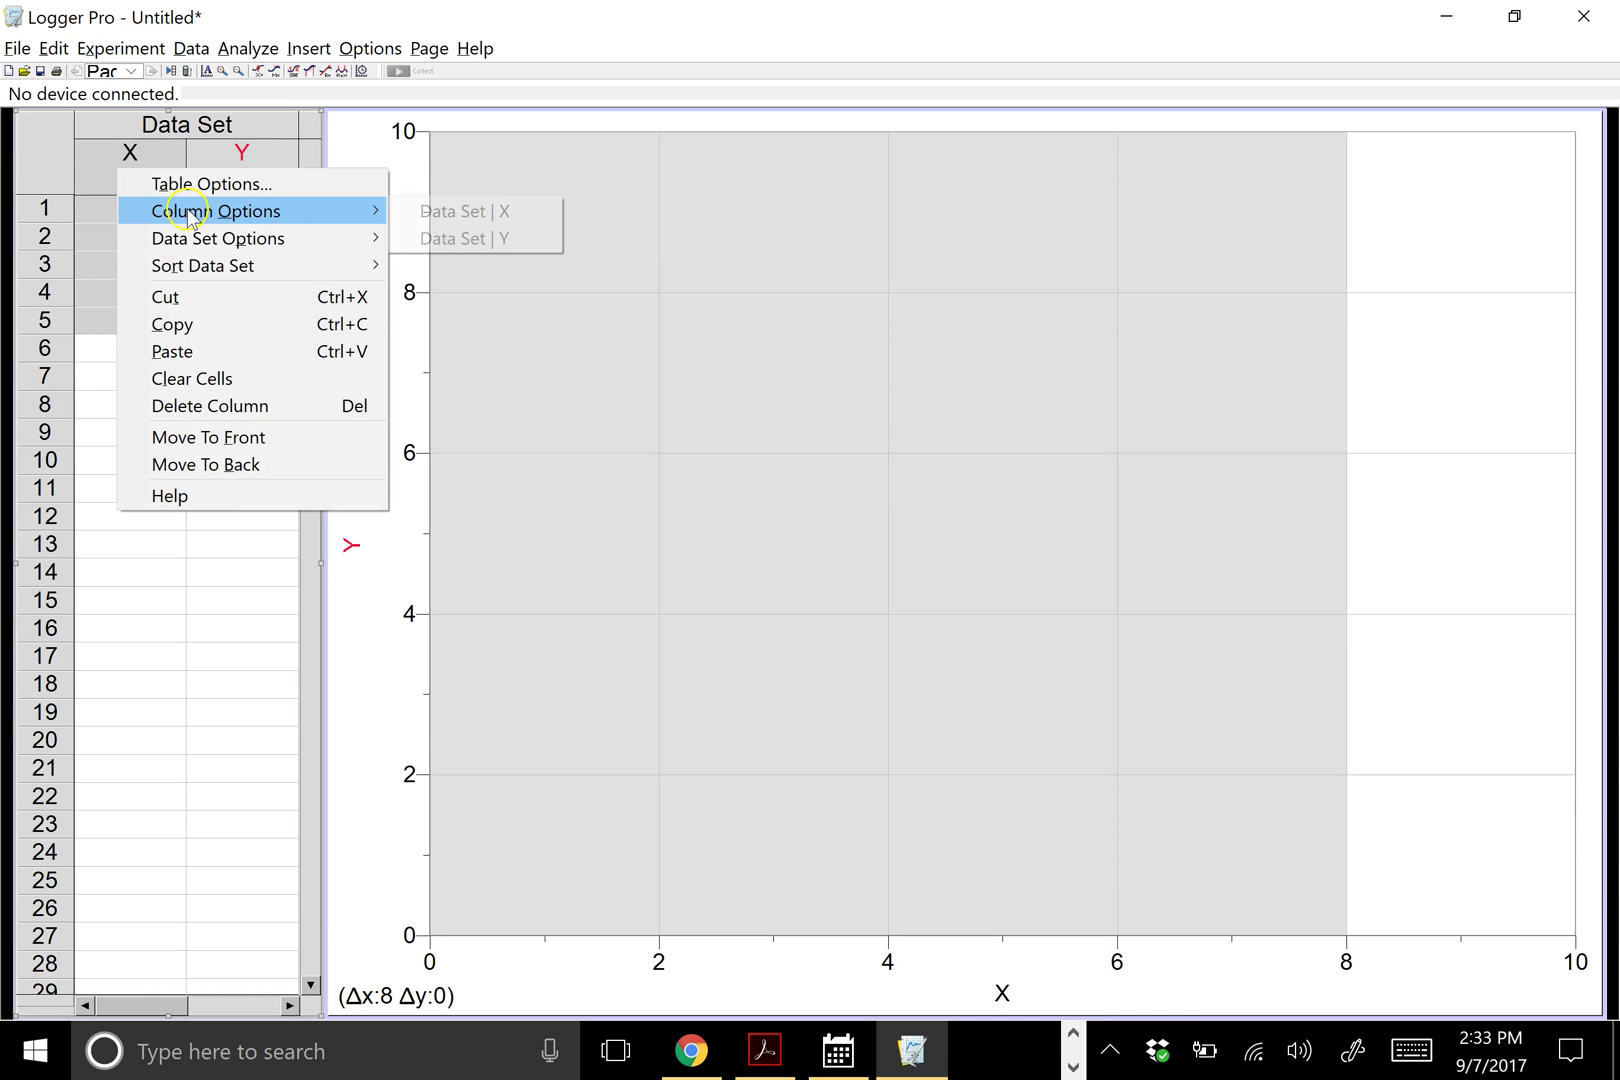
click(277, 205)
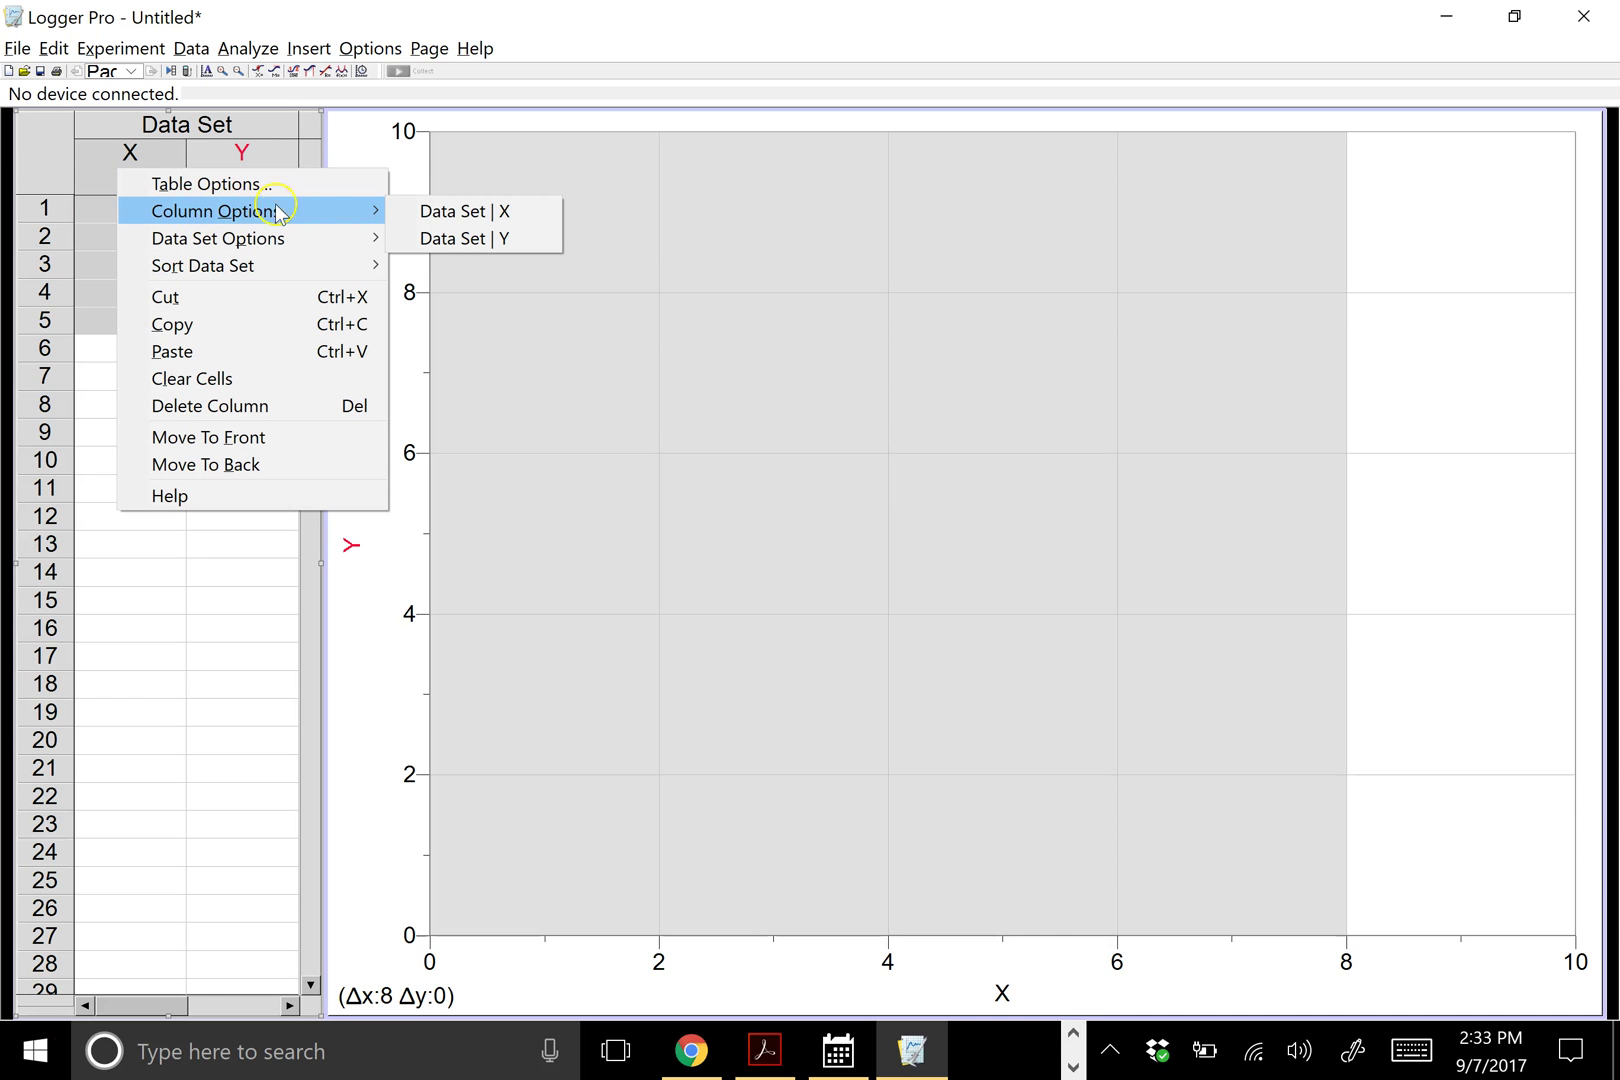
click(440, 218)
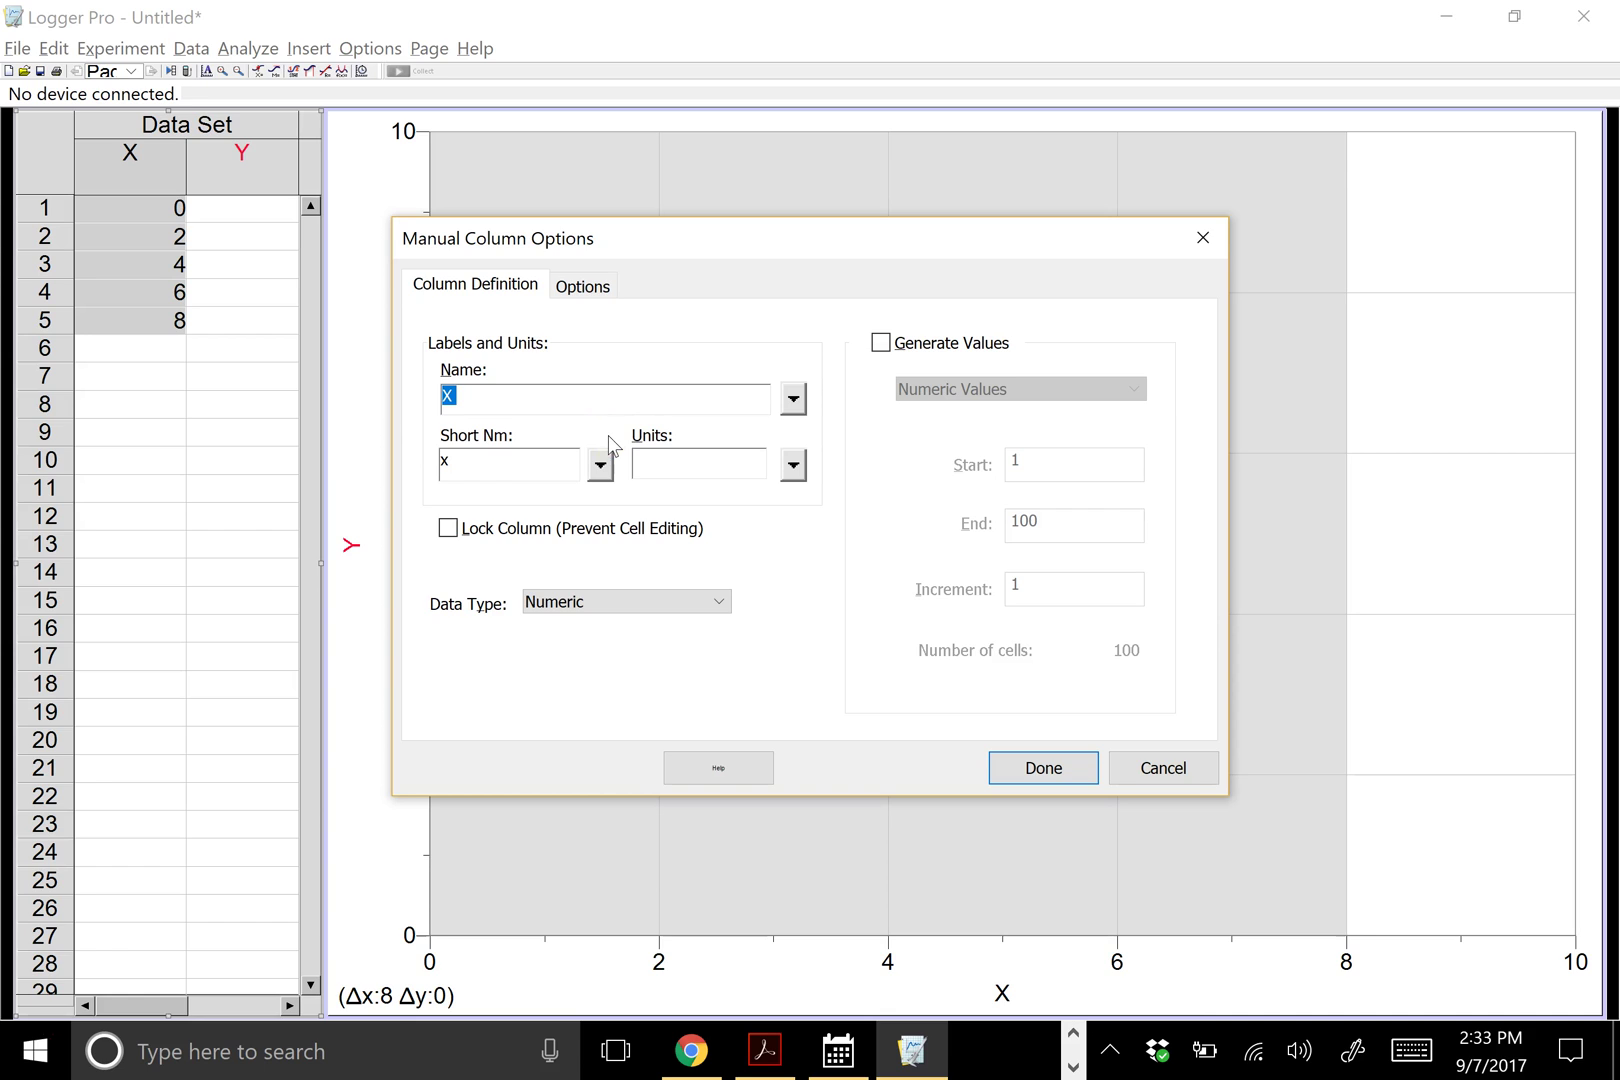
key(BackSpace)
text(Wt Percent Surgar)
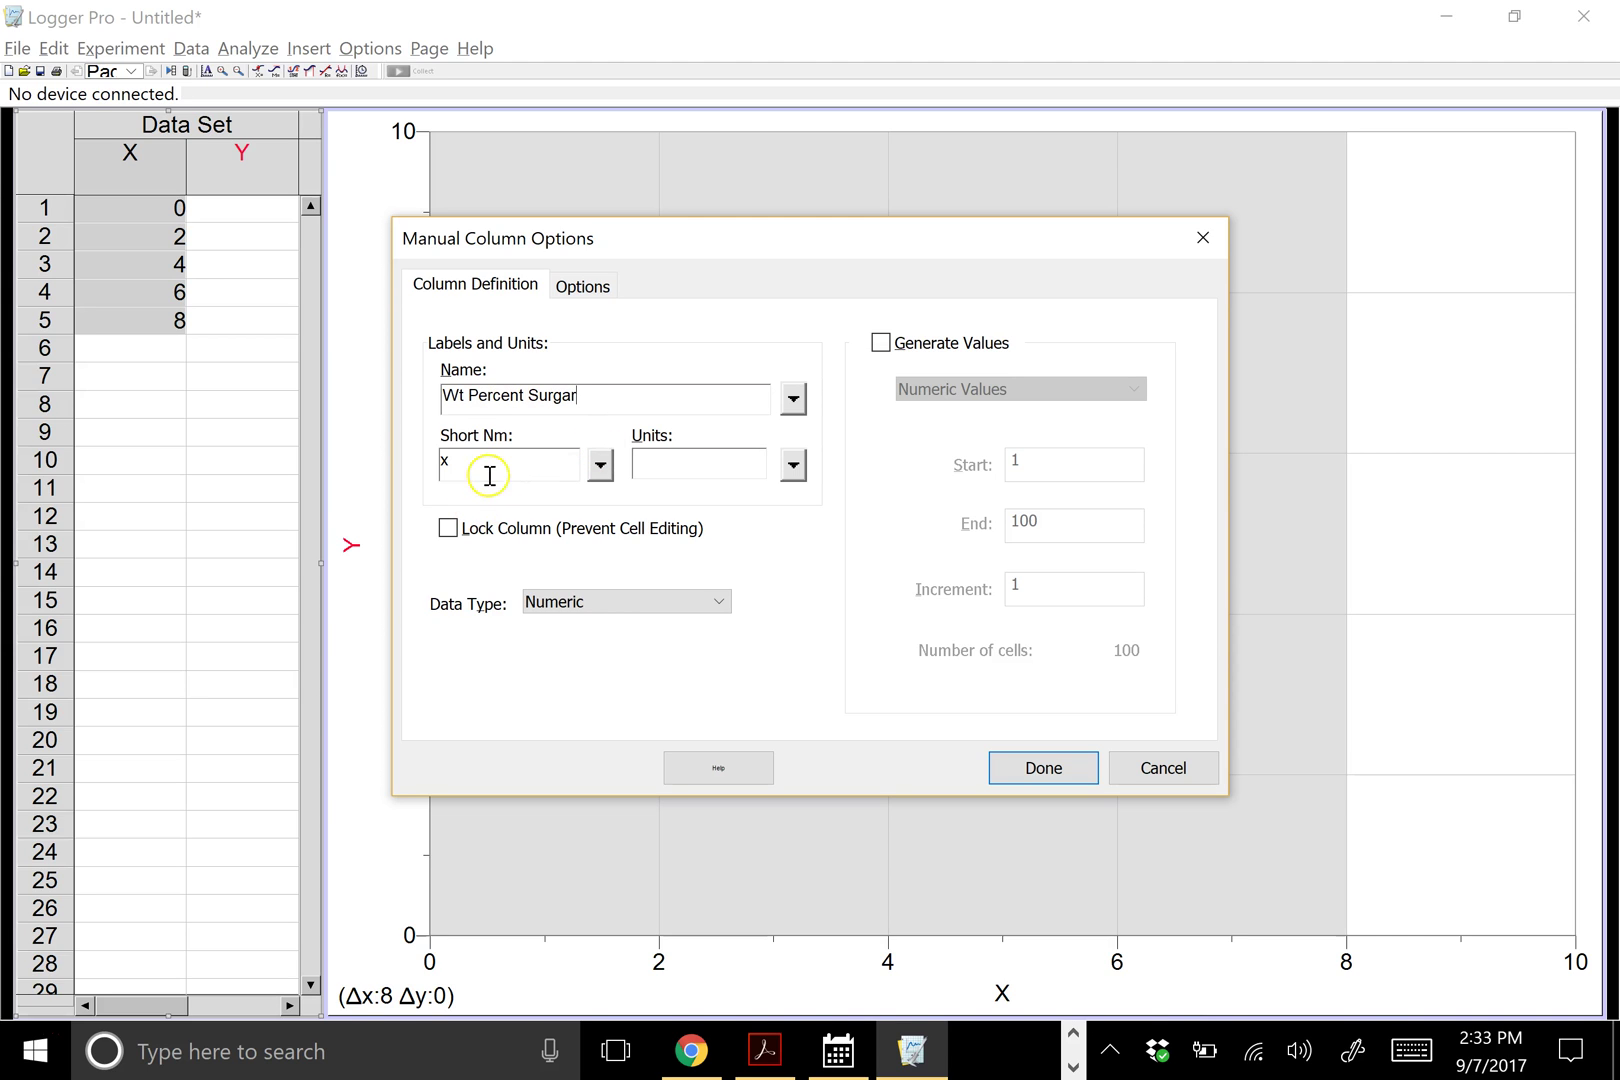
drag(495, 468, 419, 469)
text(% Sugar)
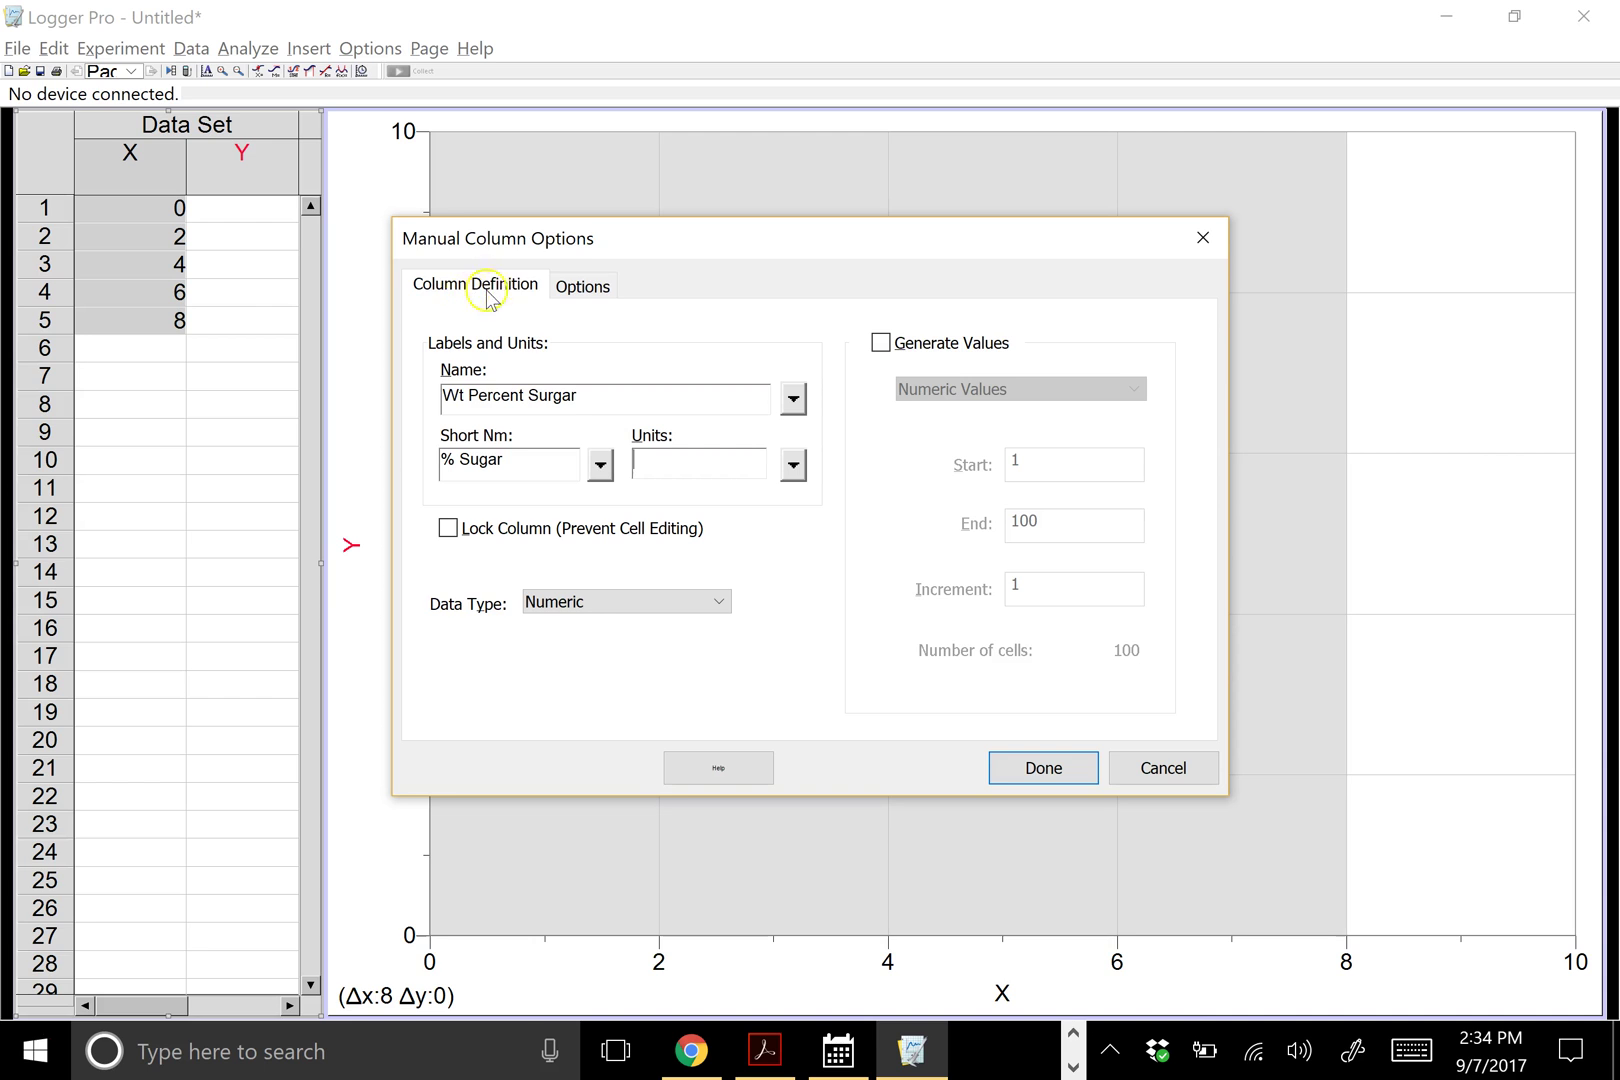
Set the displayed precision of the sugar column to 3 significant figures and apply the column options.
click(584, 288)
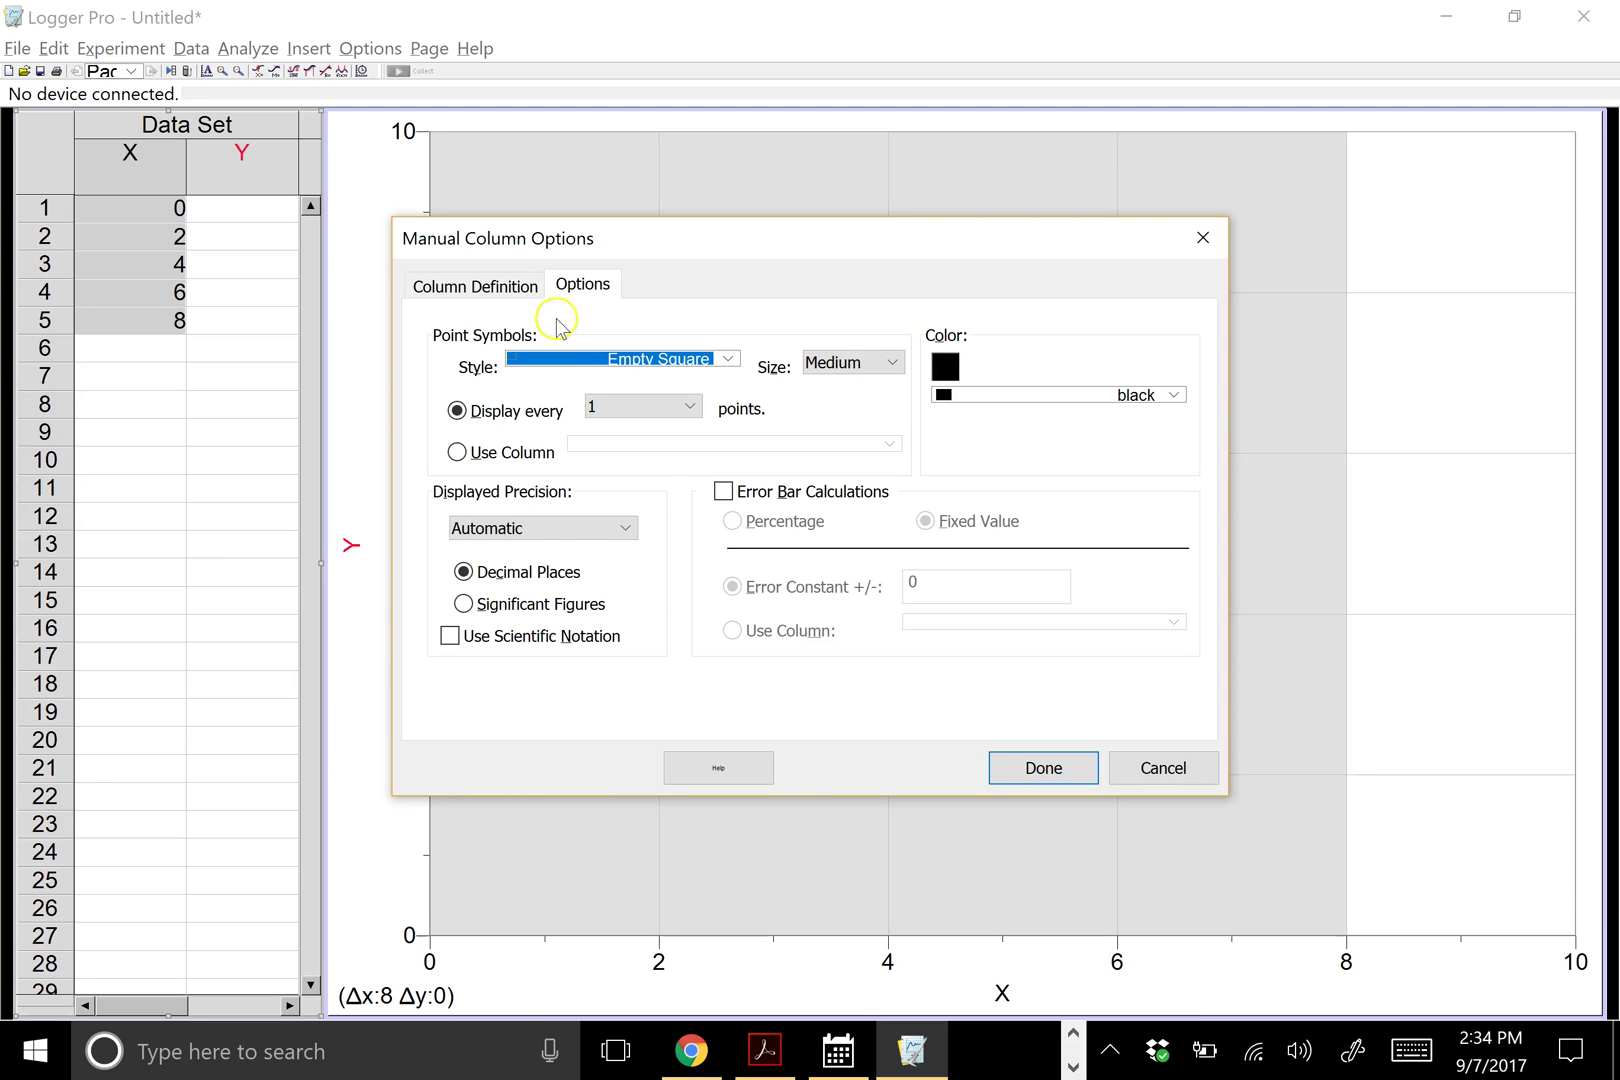
click(472, 530)
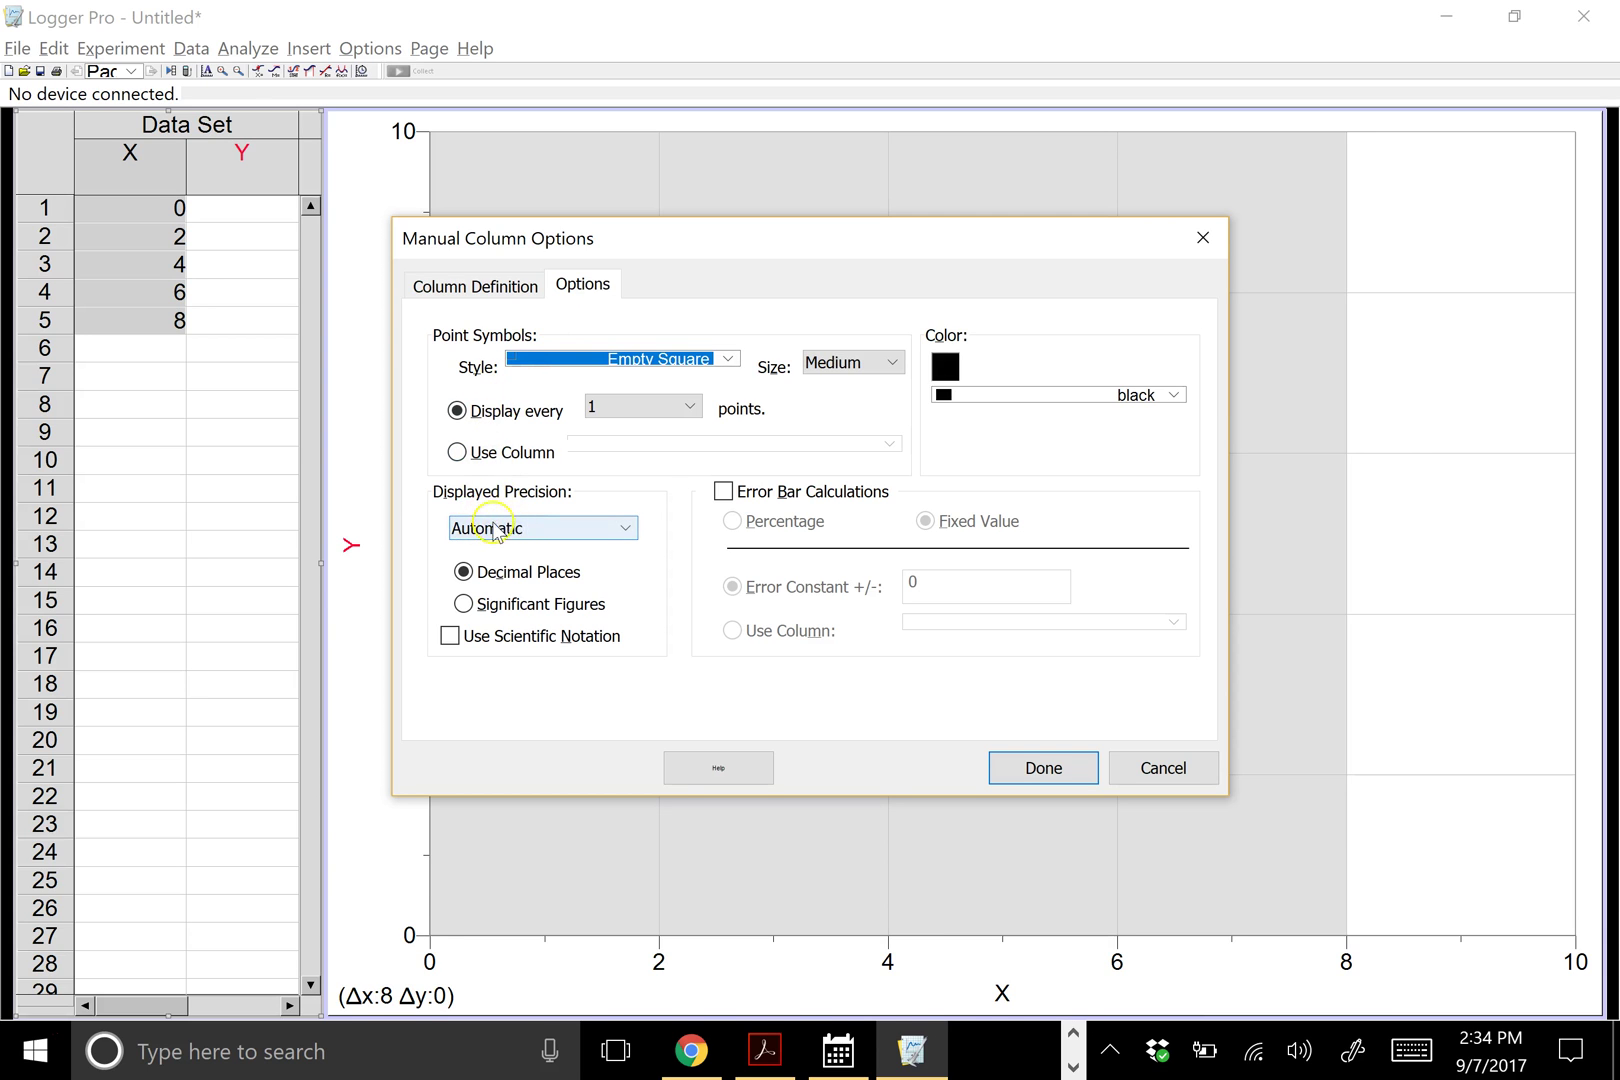
click(463, 605)
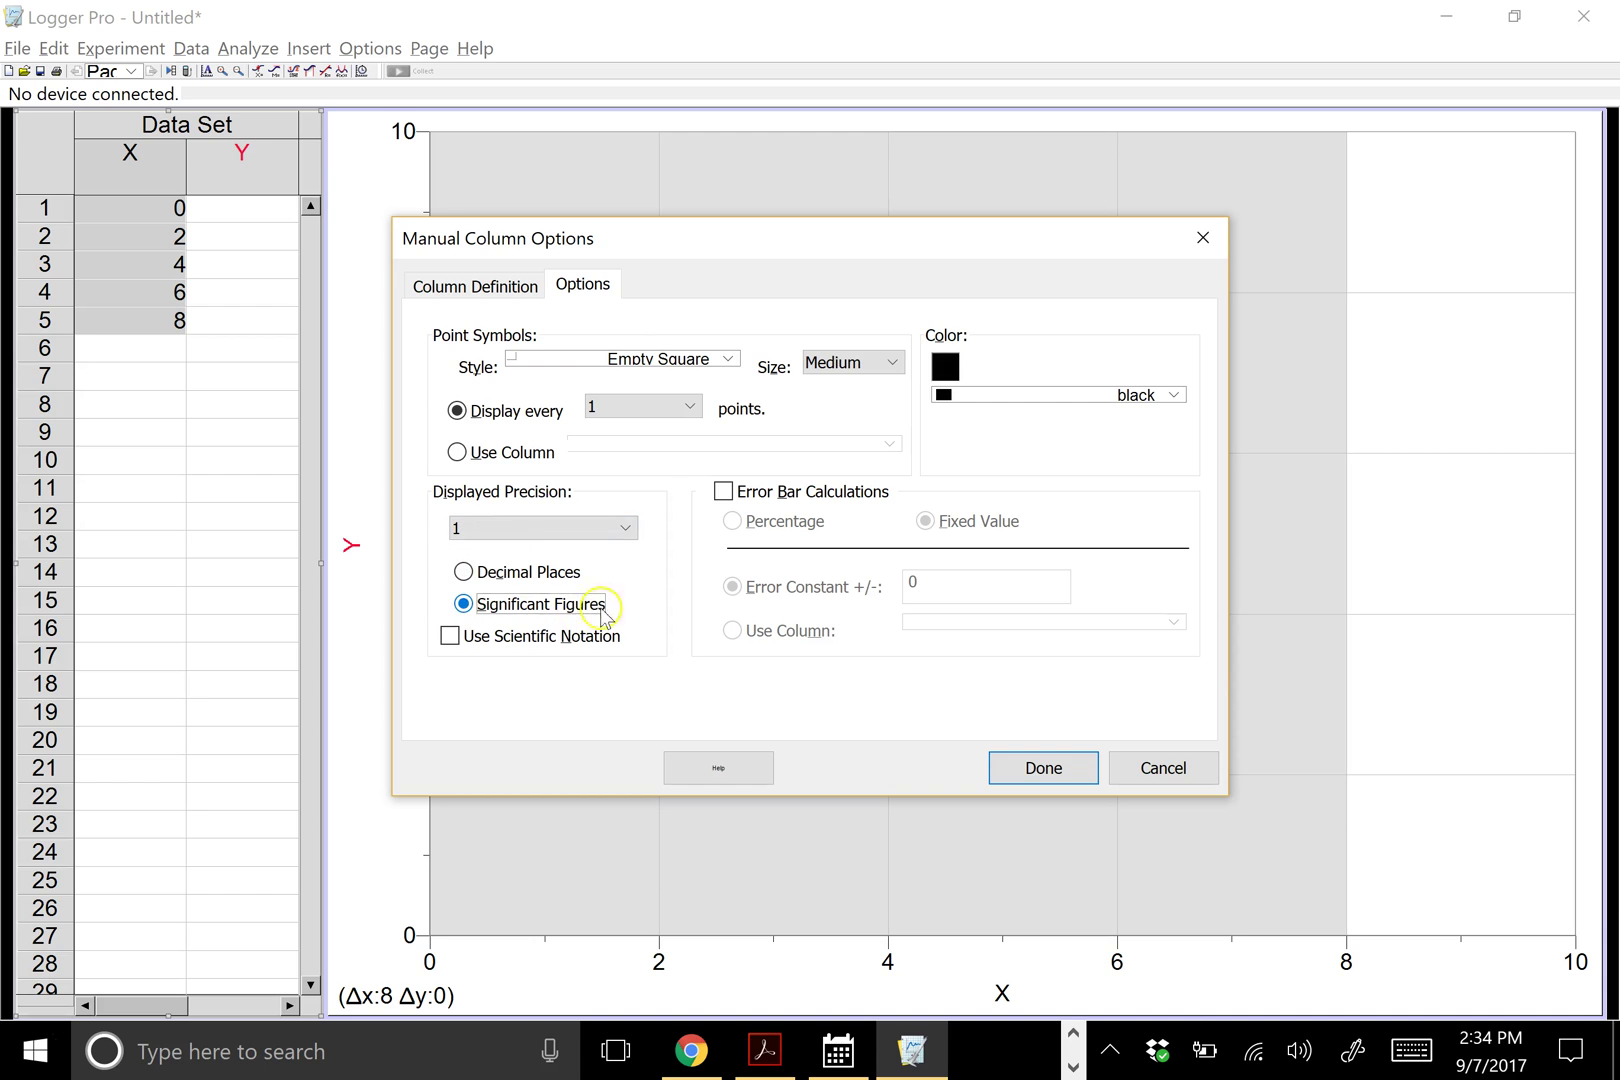
click(566, 528)
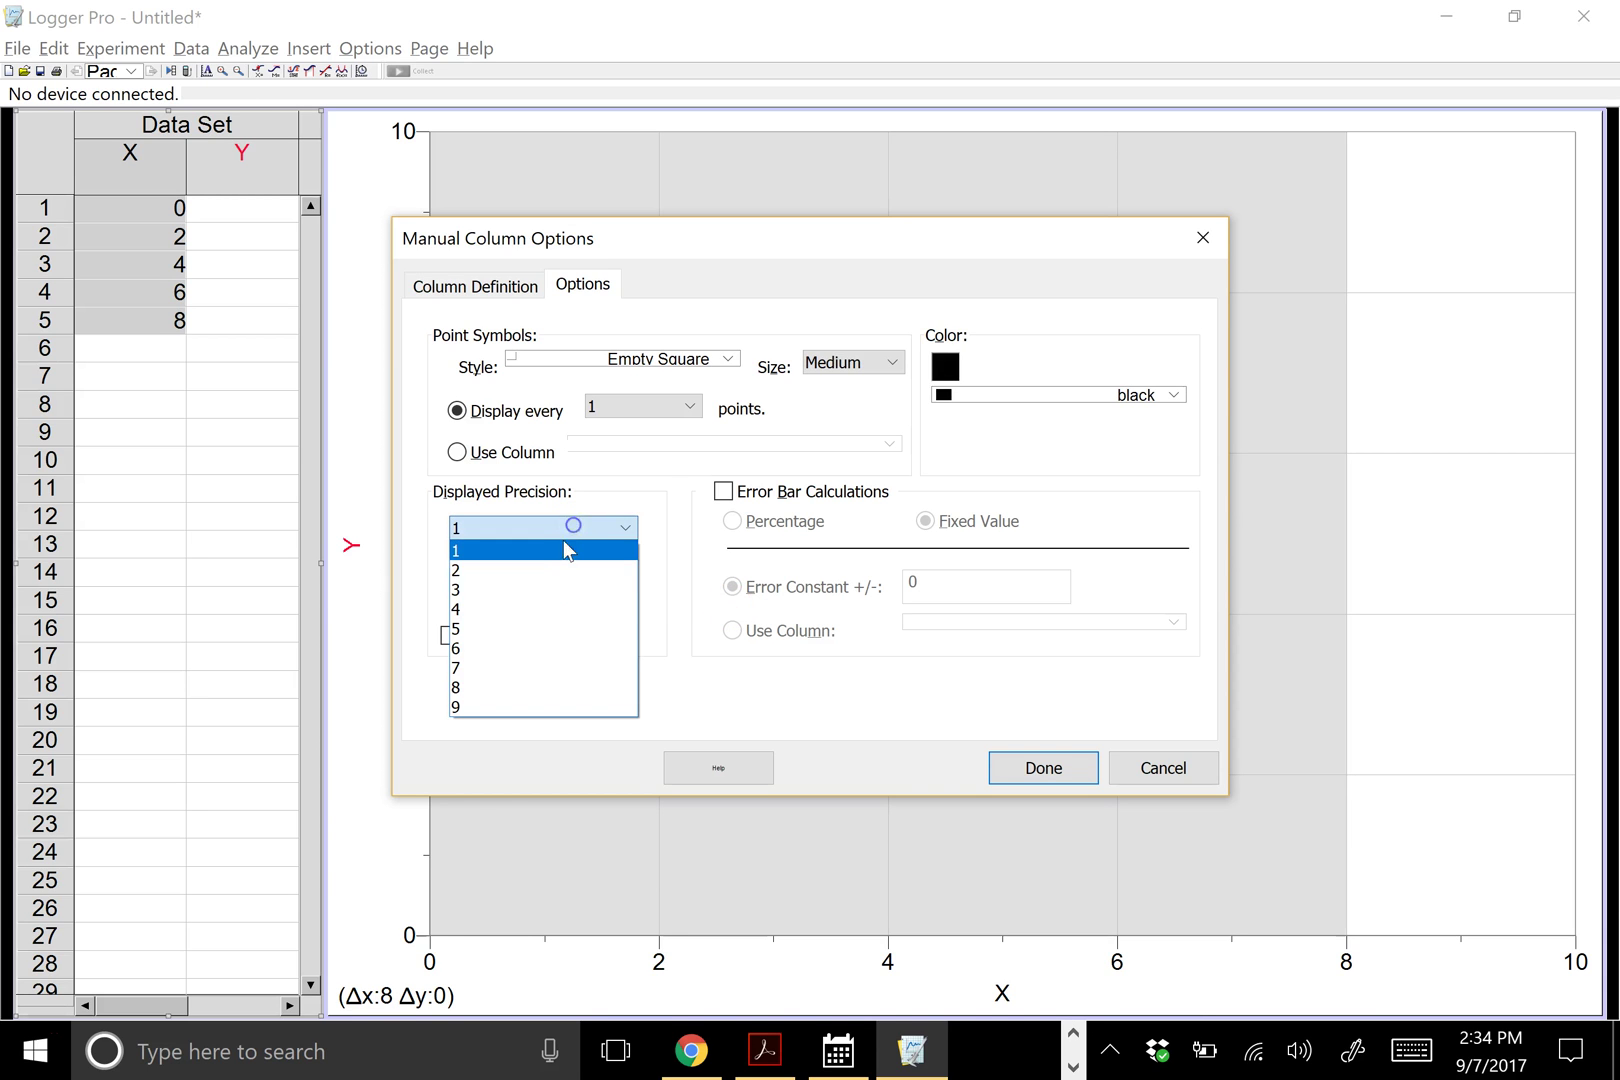
click(553, 589)
click(1057, 770)
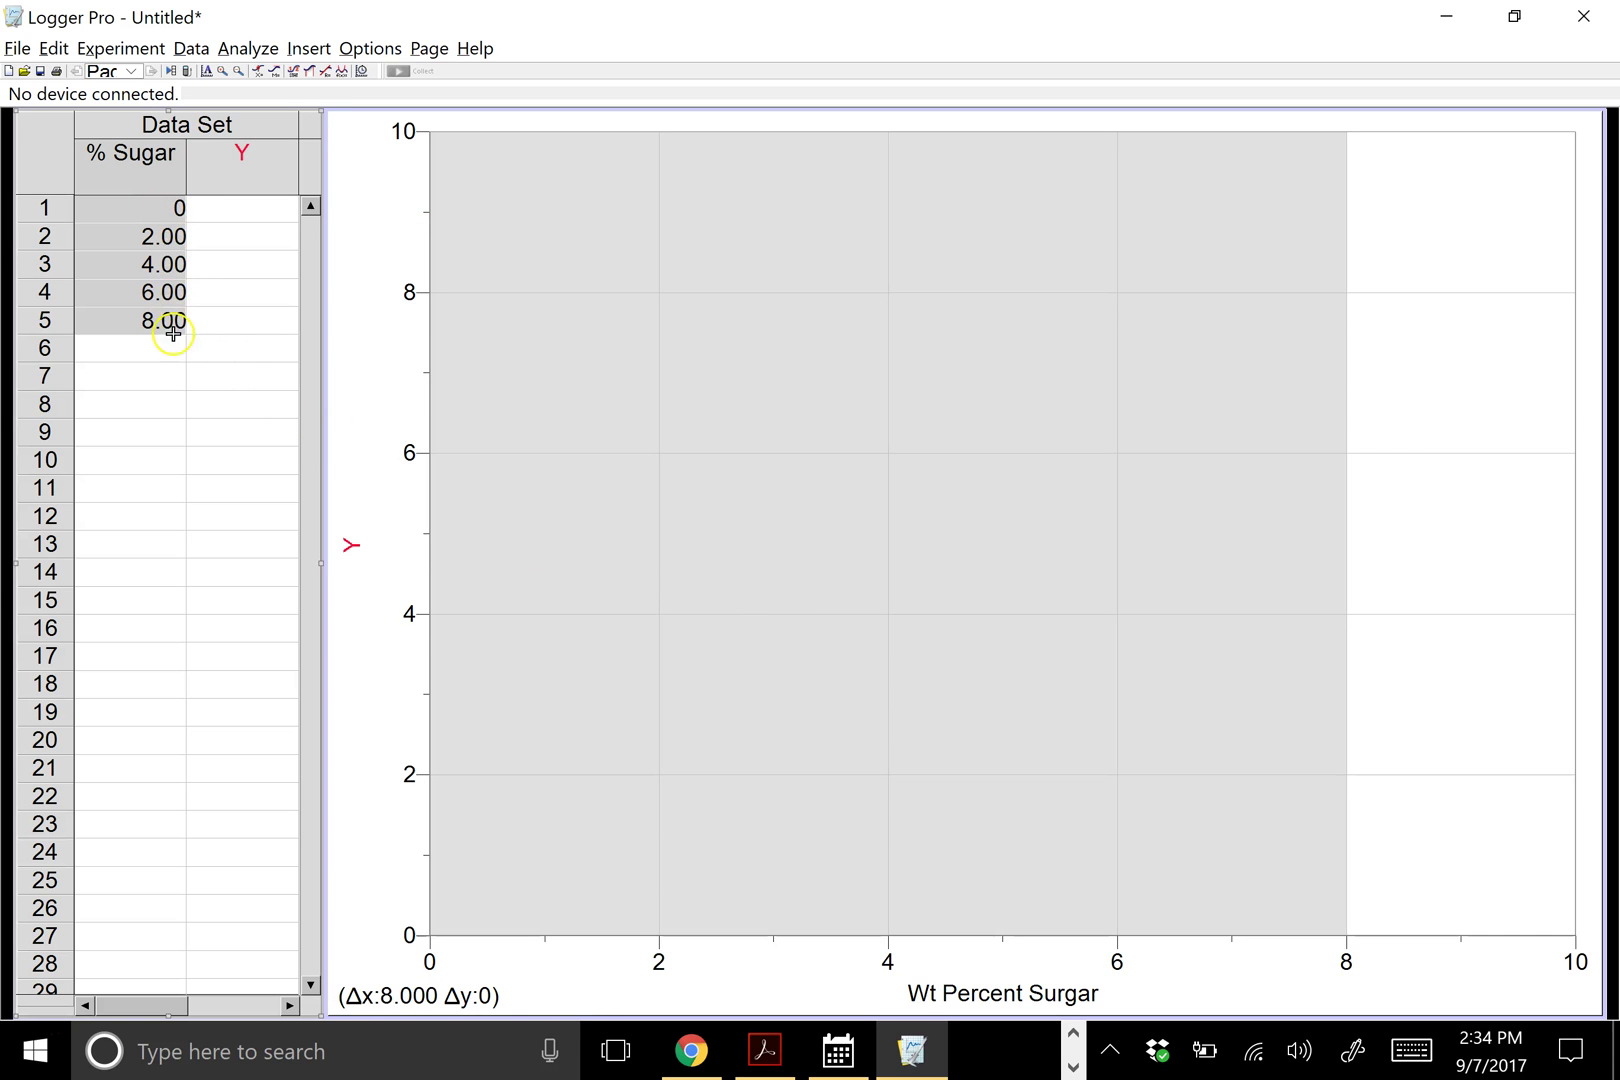
Enter 1.000, 1.100, 1.132, 1.302 and 1.495 in rows 1 to 5 of the Y column.
click(249, 216)
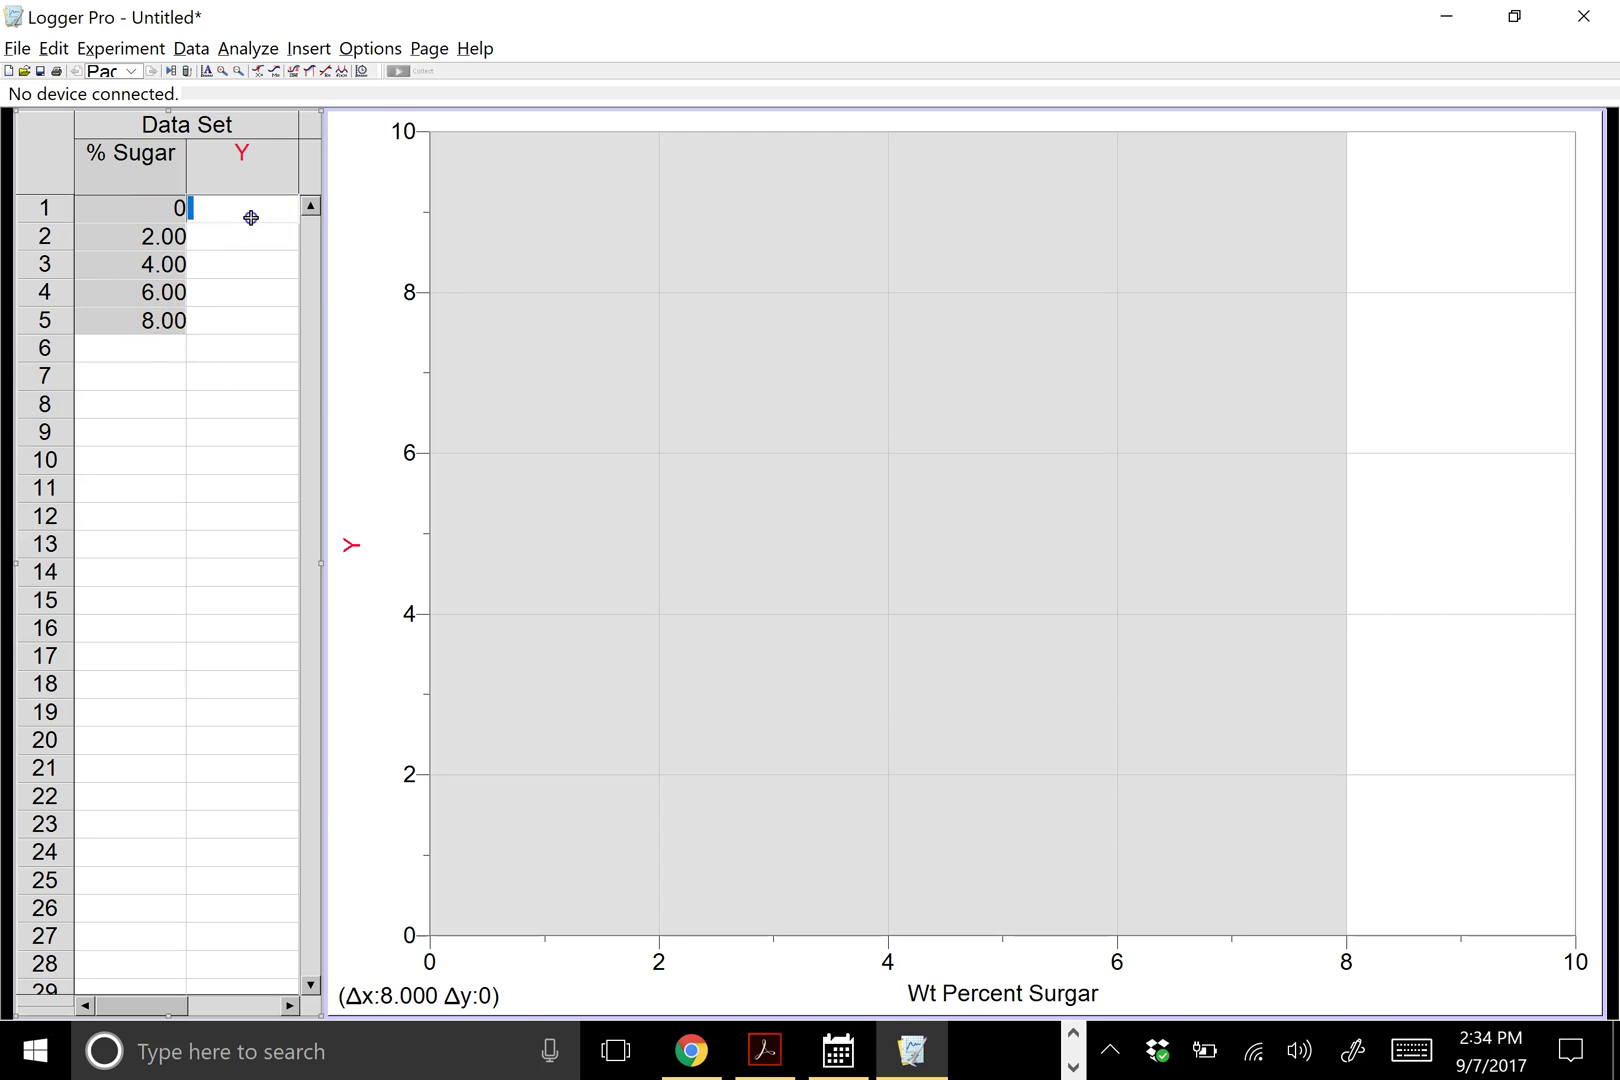
click(247, 165)
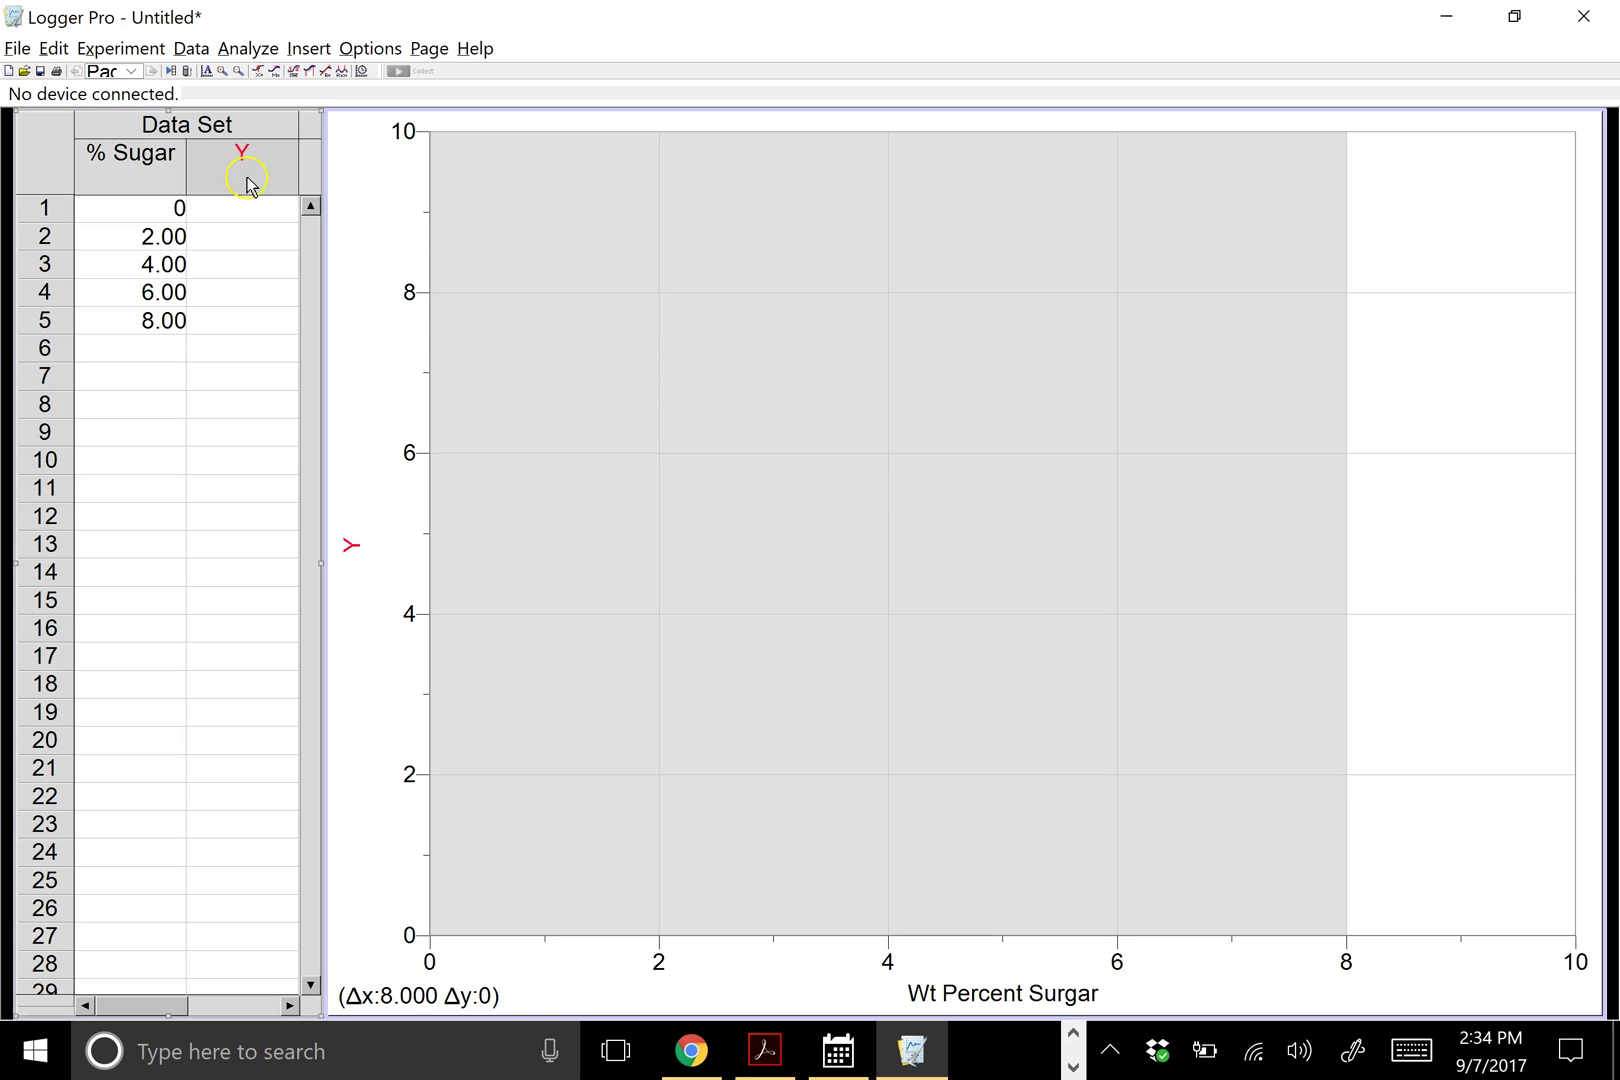
click(236, 211)
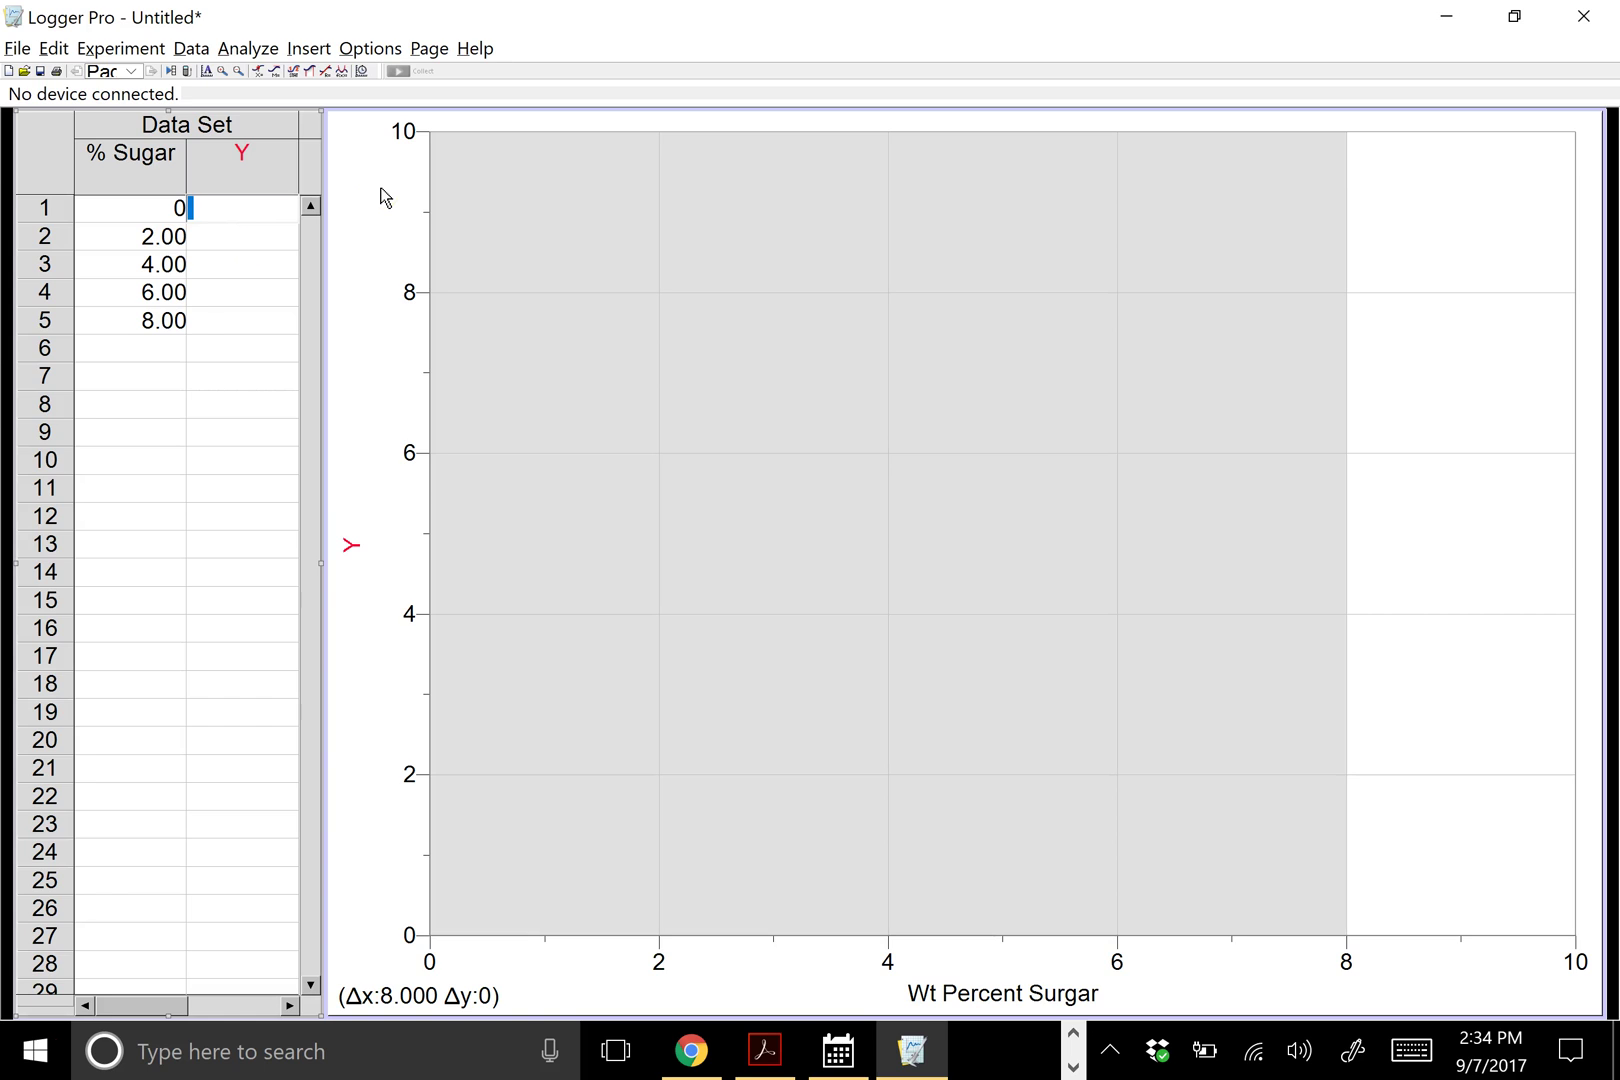
text(1.0)
text(00)
key(Return)
text(1.100)
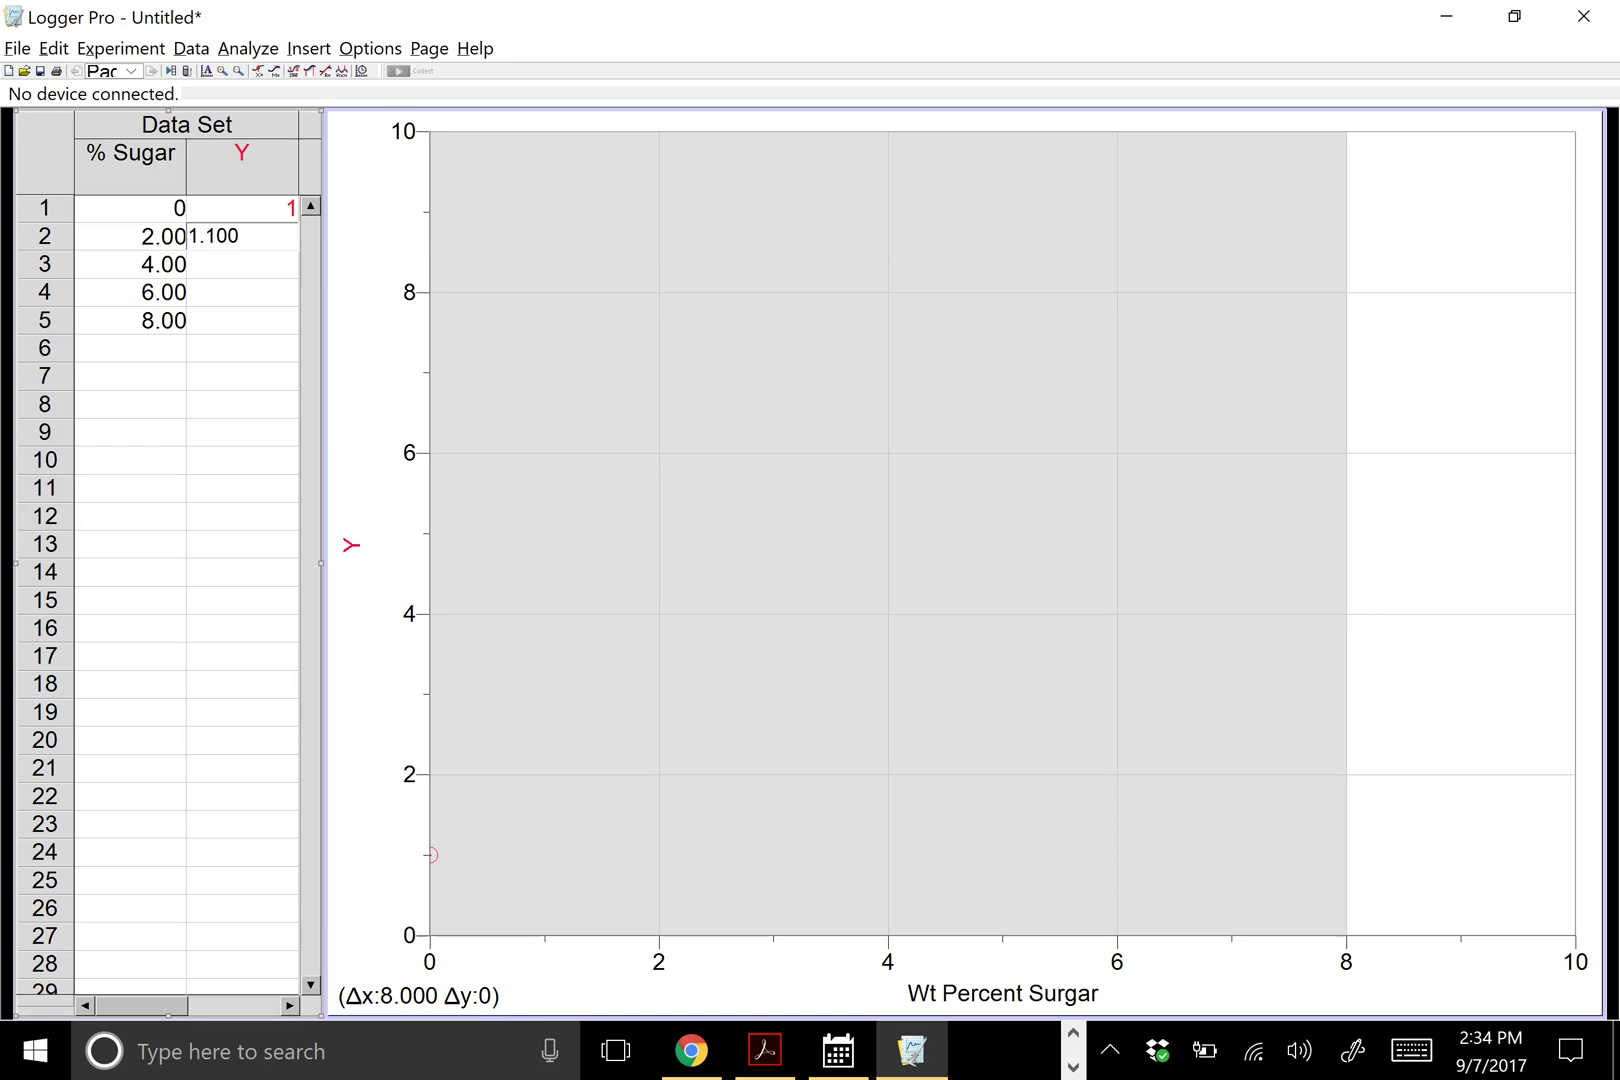
key(Return)
text(1.132)
key(Return)
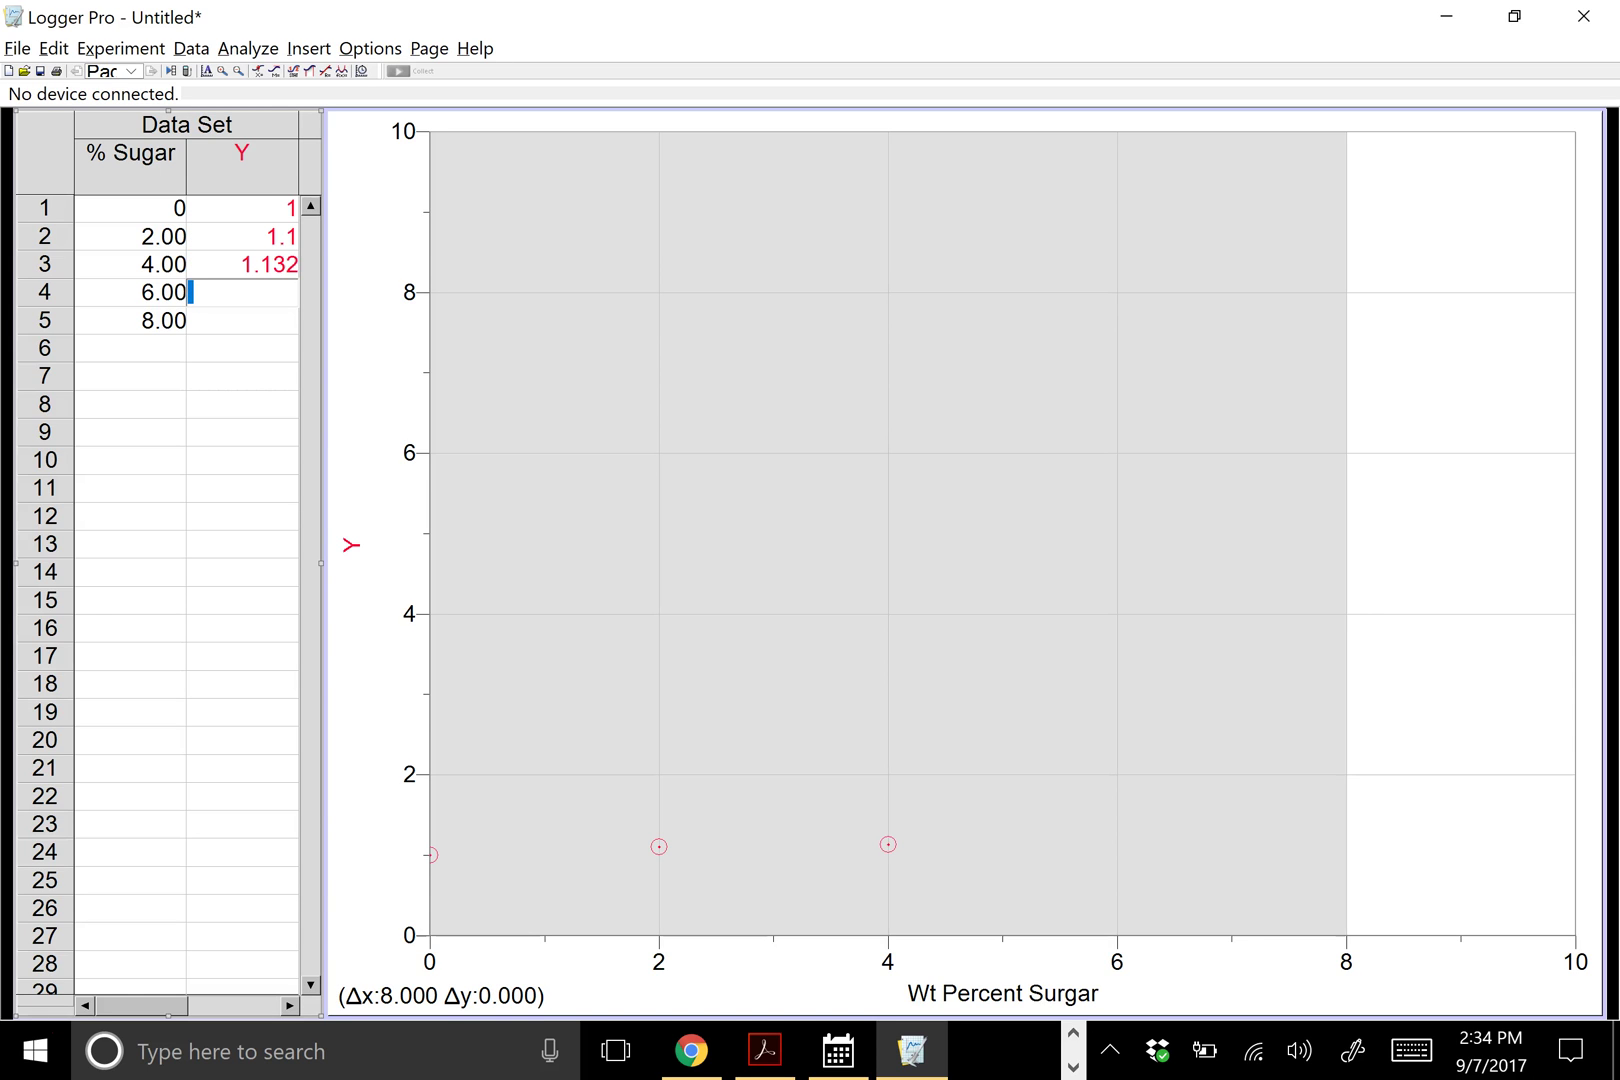
text(1.302)
key(Return)
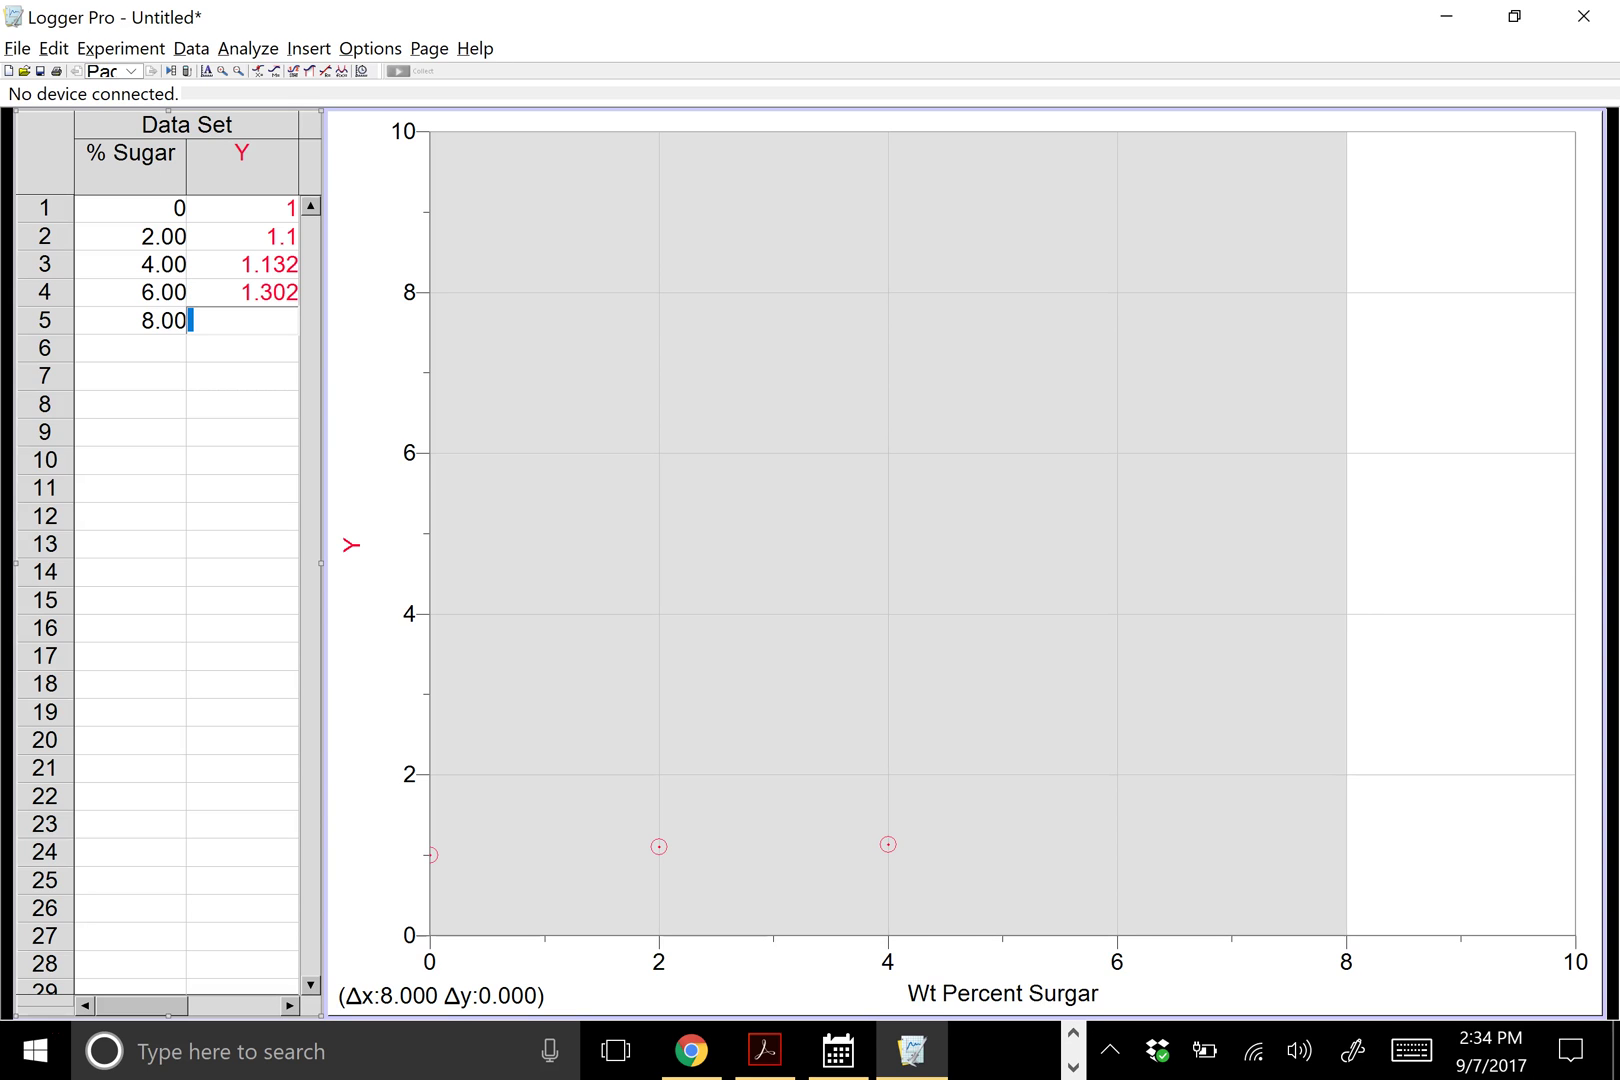
text(1.4)
text(98)
key(BackSpace)
text(5)
key(Return)
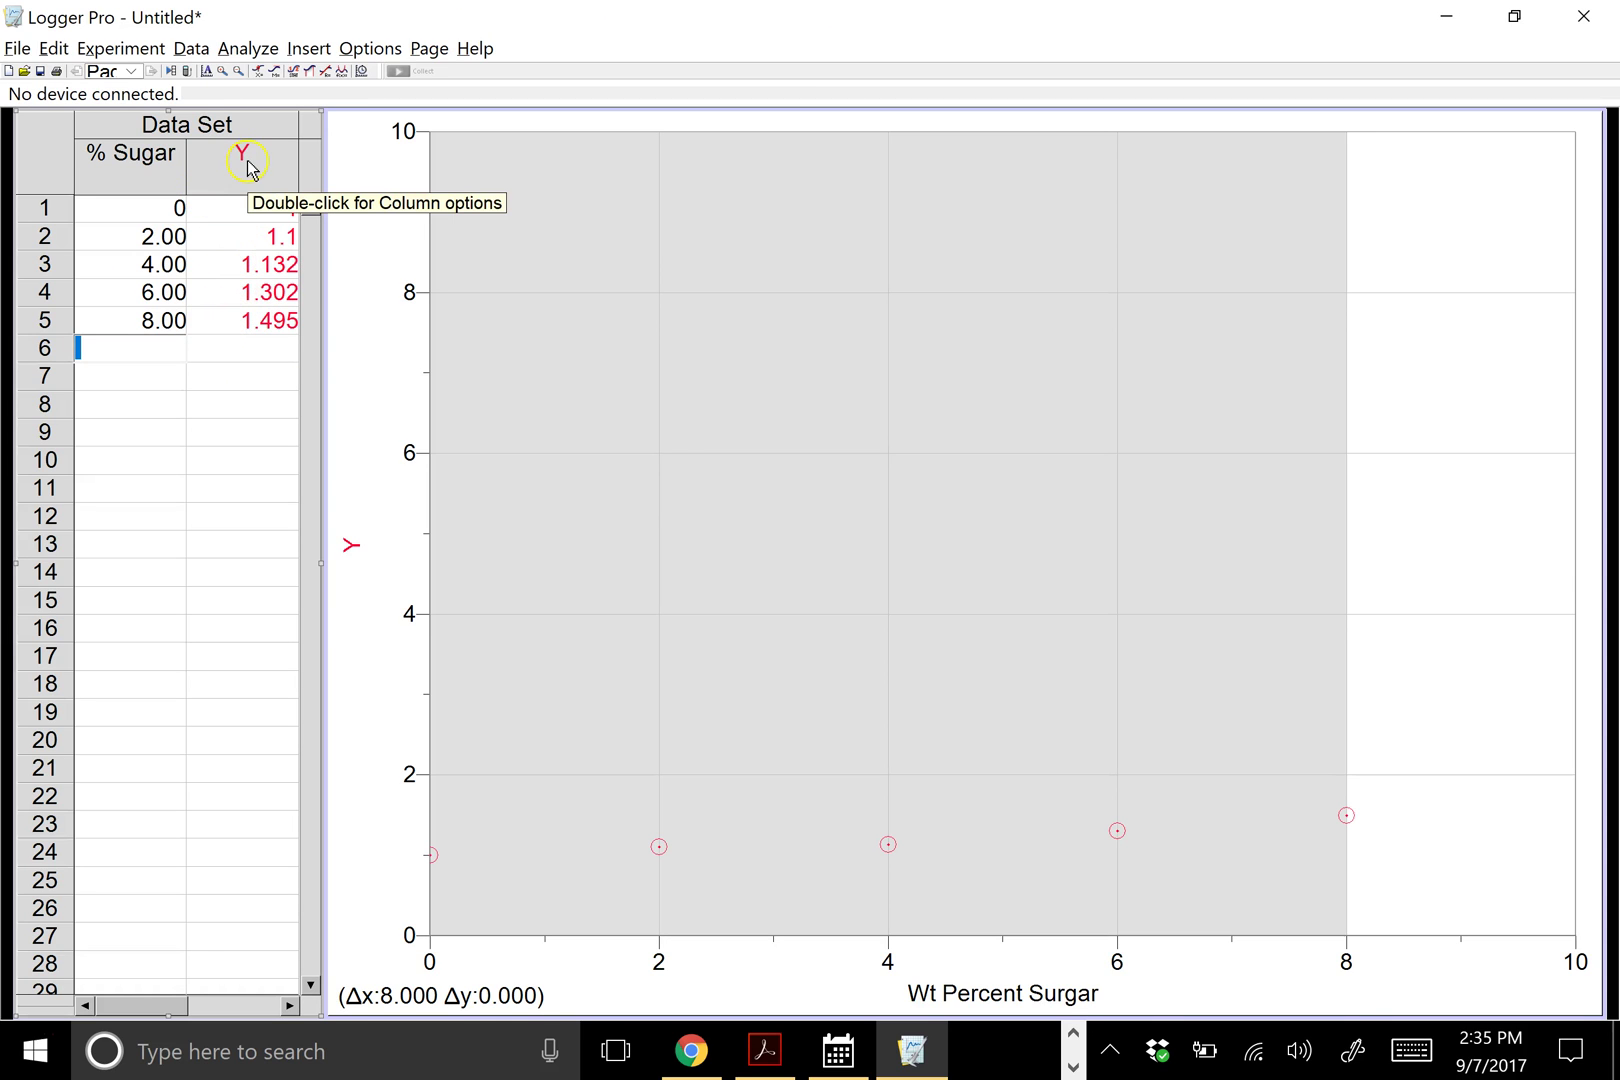
Set the Y column's name and short name to "Density" and its units to g/mL in the column options.
click(247, 160)
right_click(248, 164)
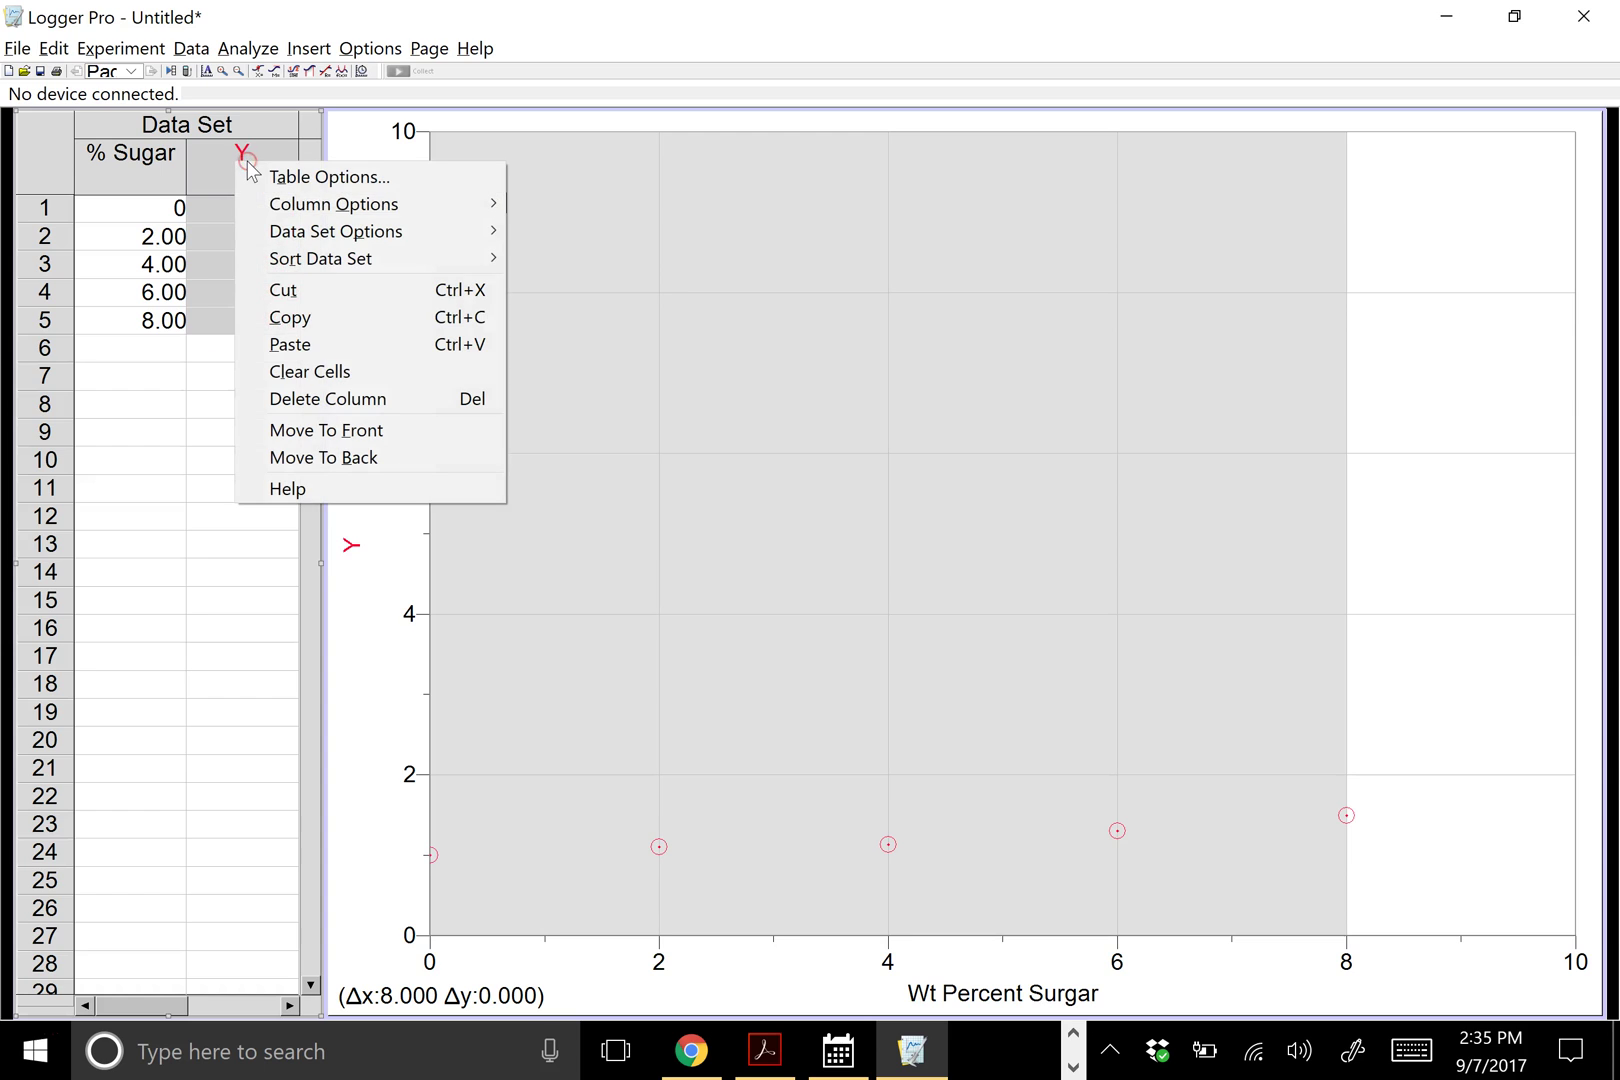
mouse_move(297, 203)
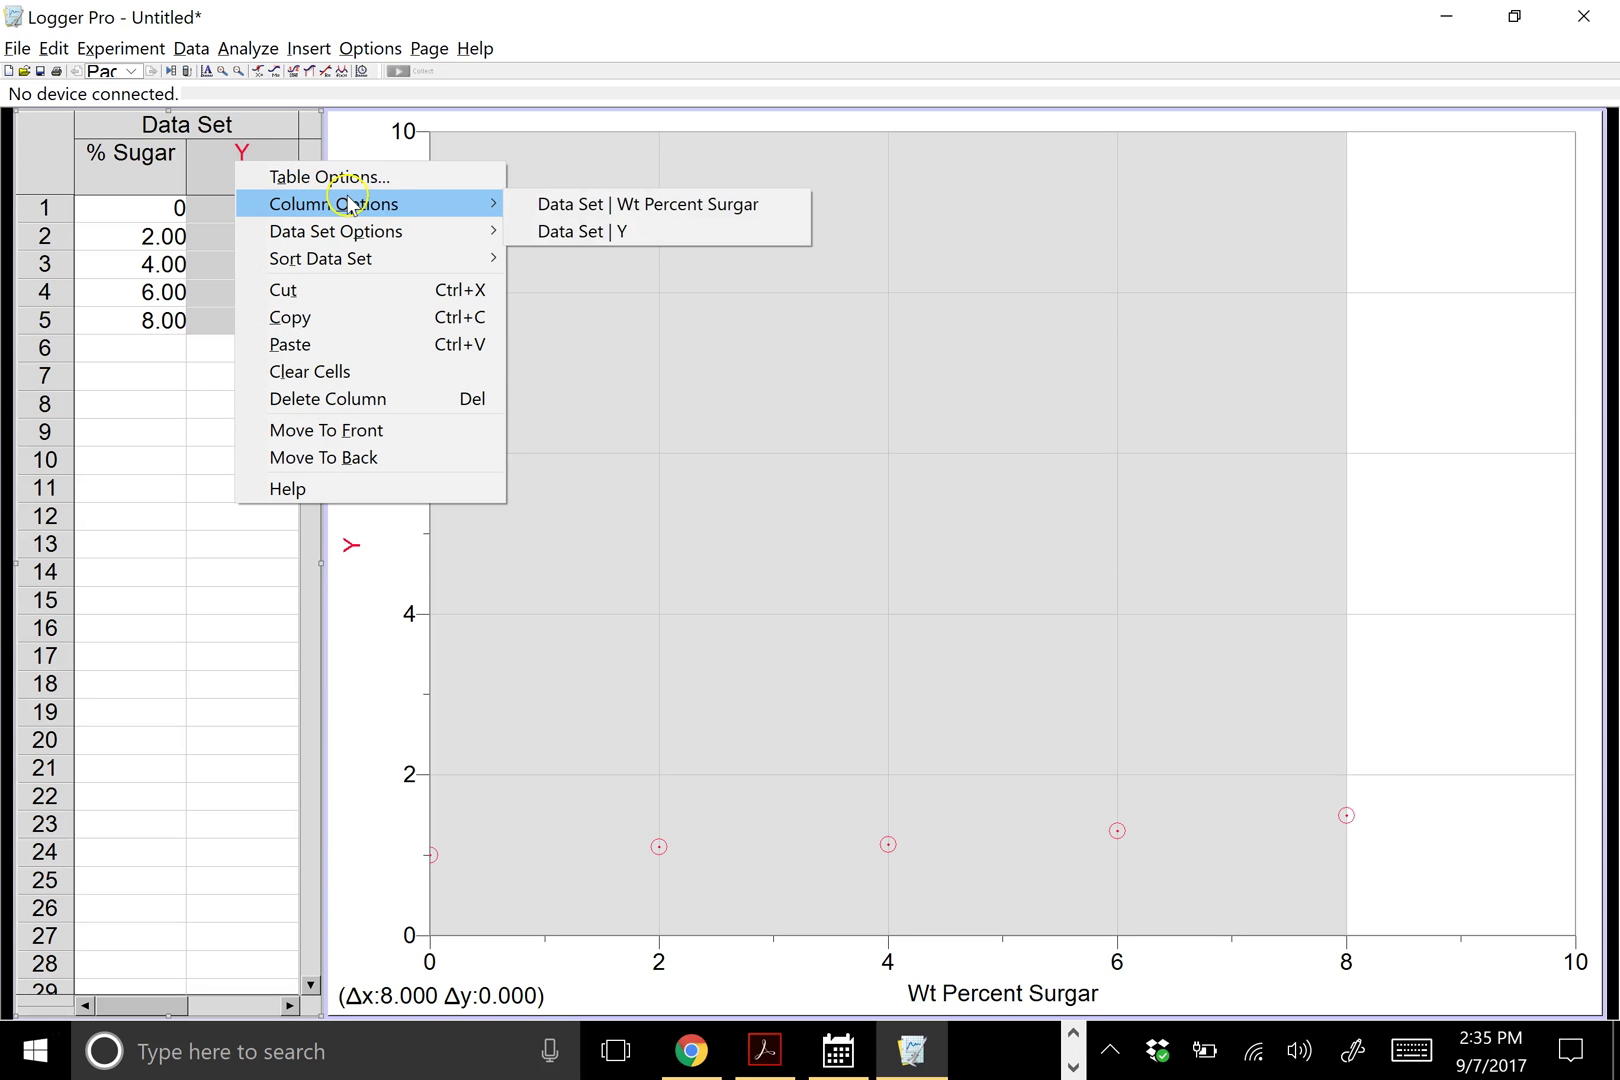
click(583, 233)
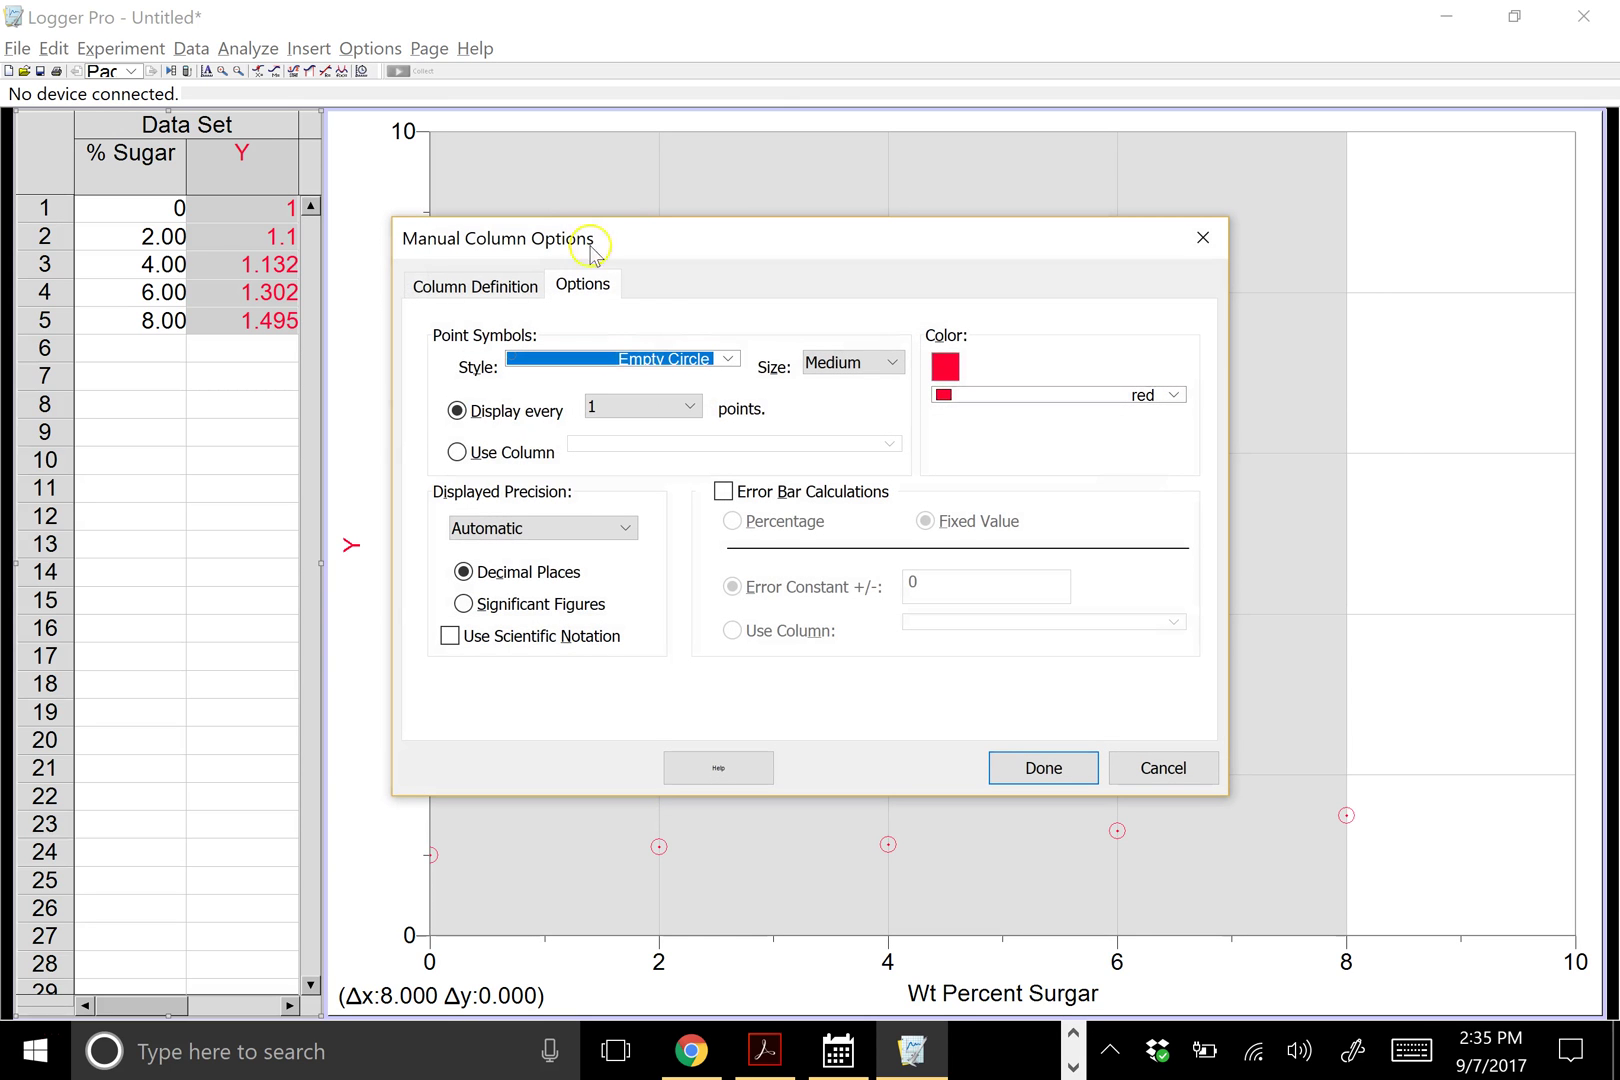
click(470, 288)
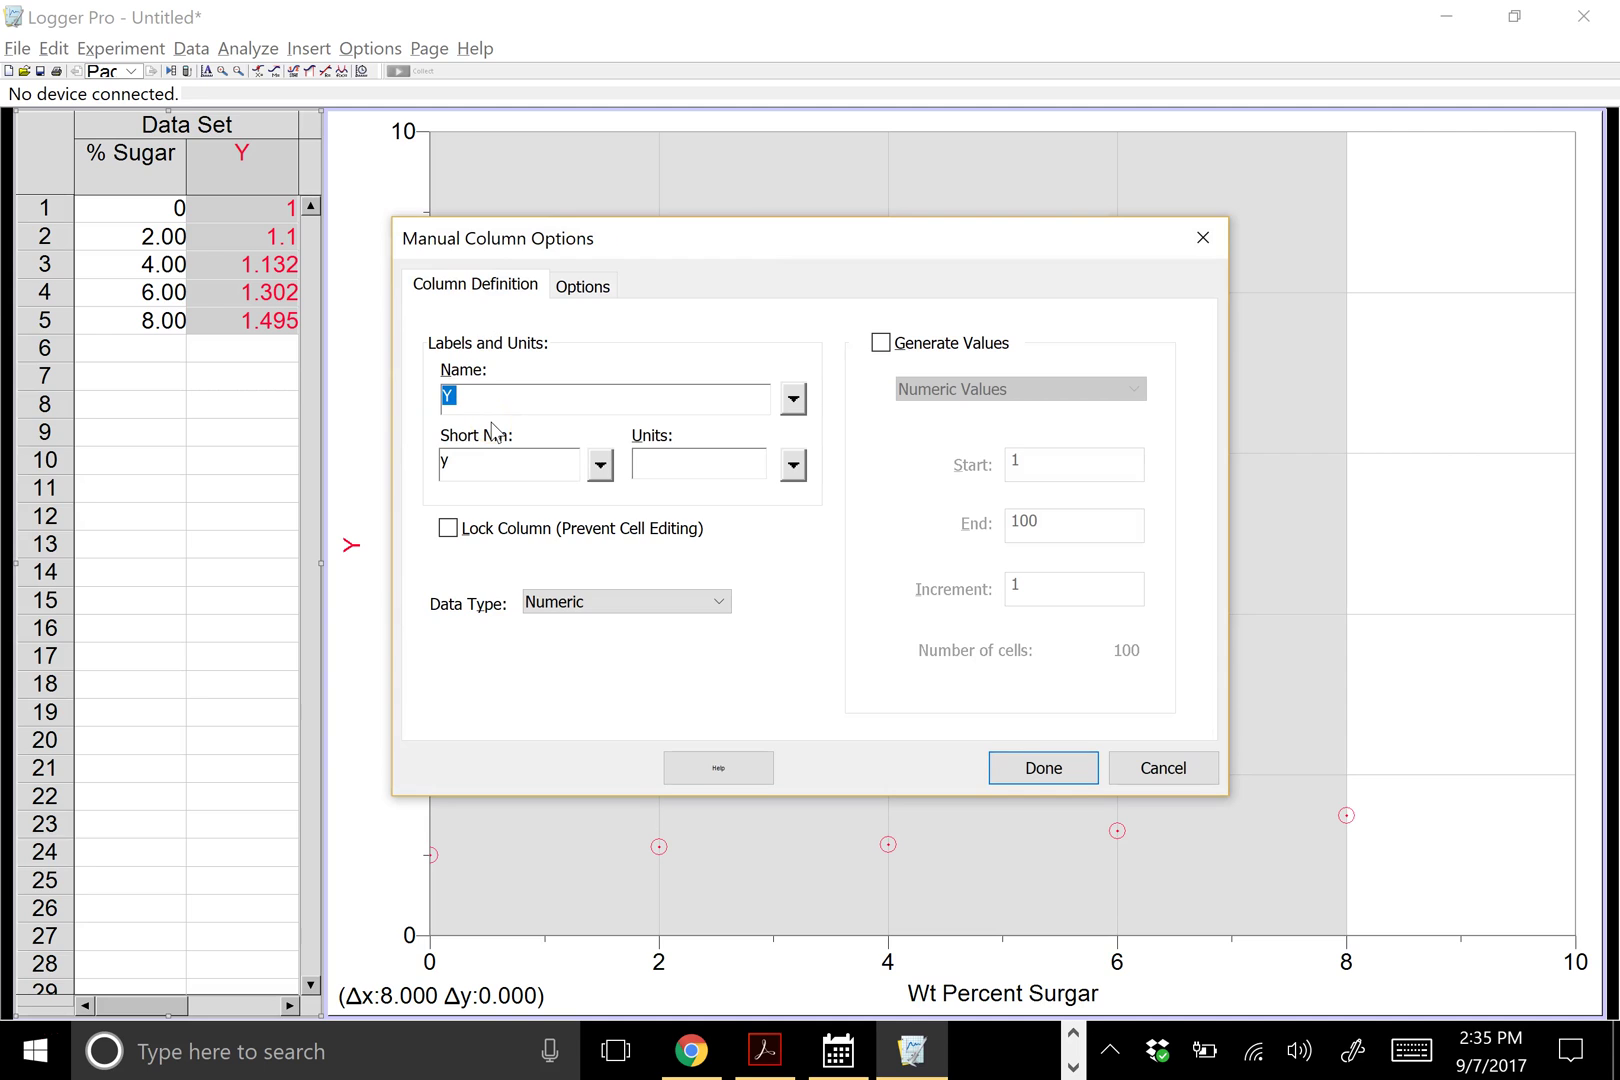
text(Density)
drag(460, 461, 442, 466)
text(Density)
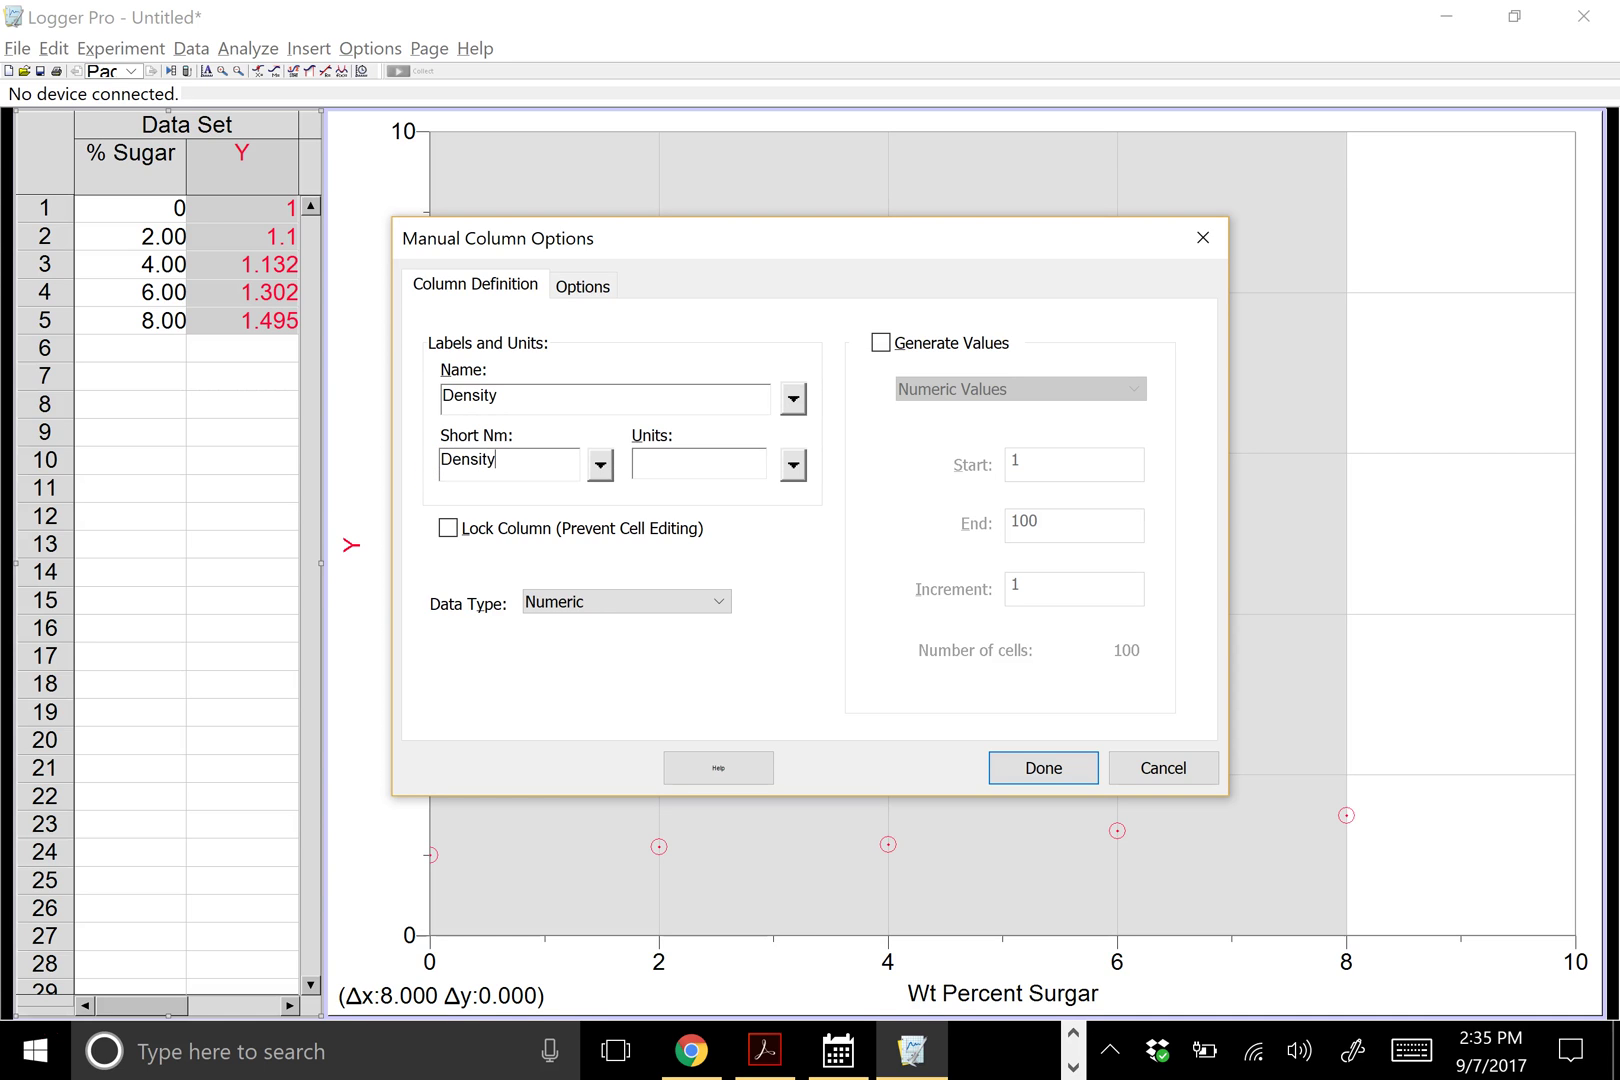
click(656, 462)
text(g/mL)
Set the density column's displayed precision to 4 significant figures, apply the options and deselect the column.
click(586, 287)
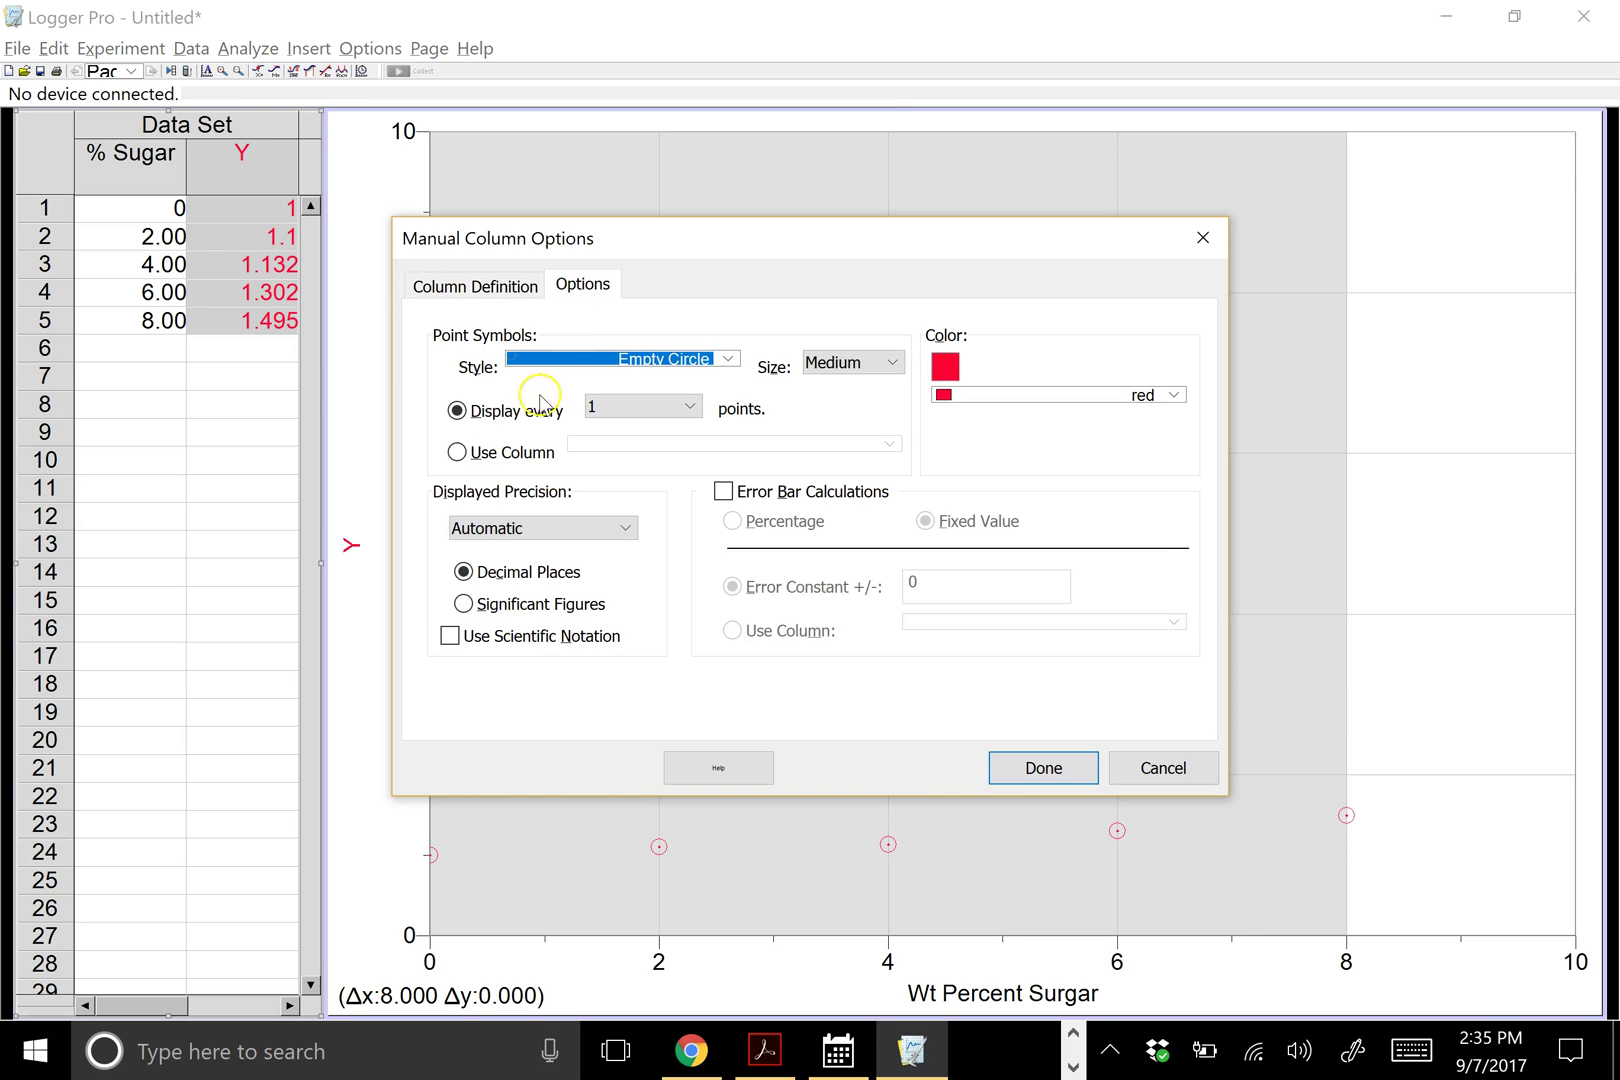
click(463, 604)
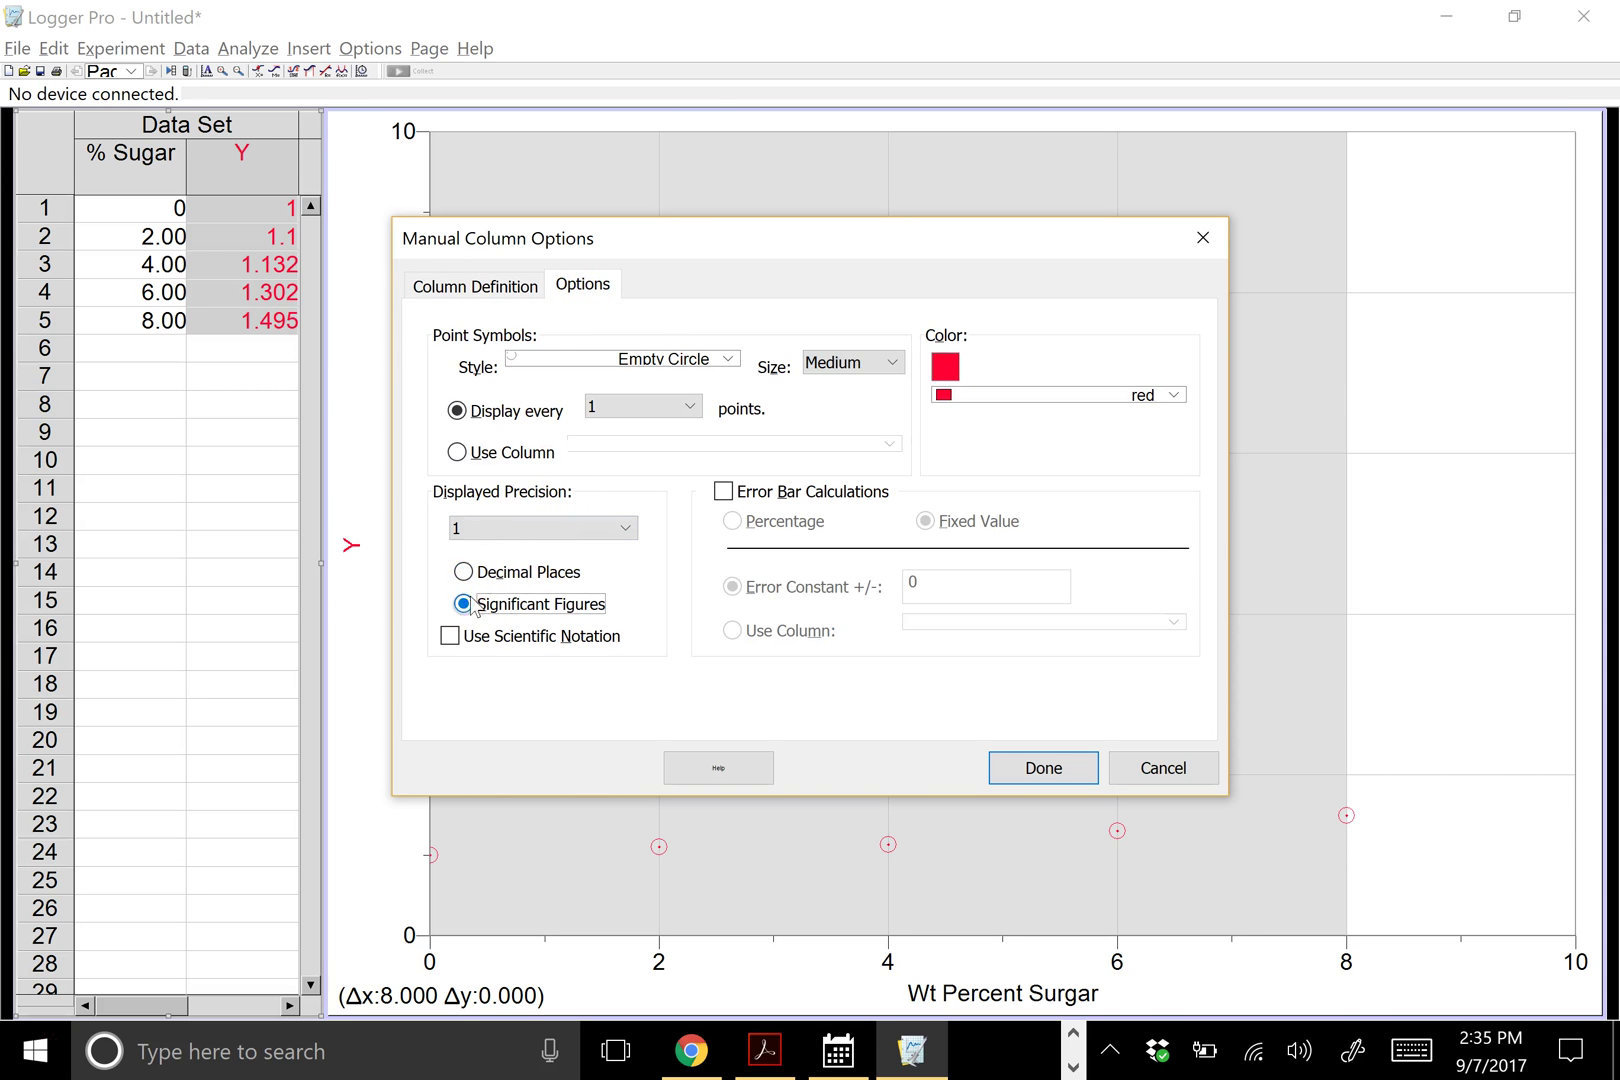
click(520, 528)
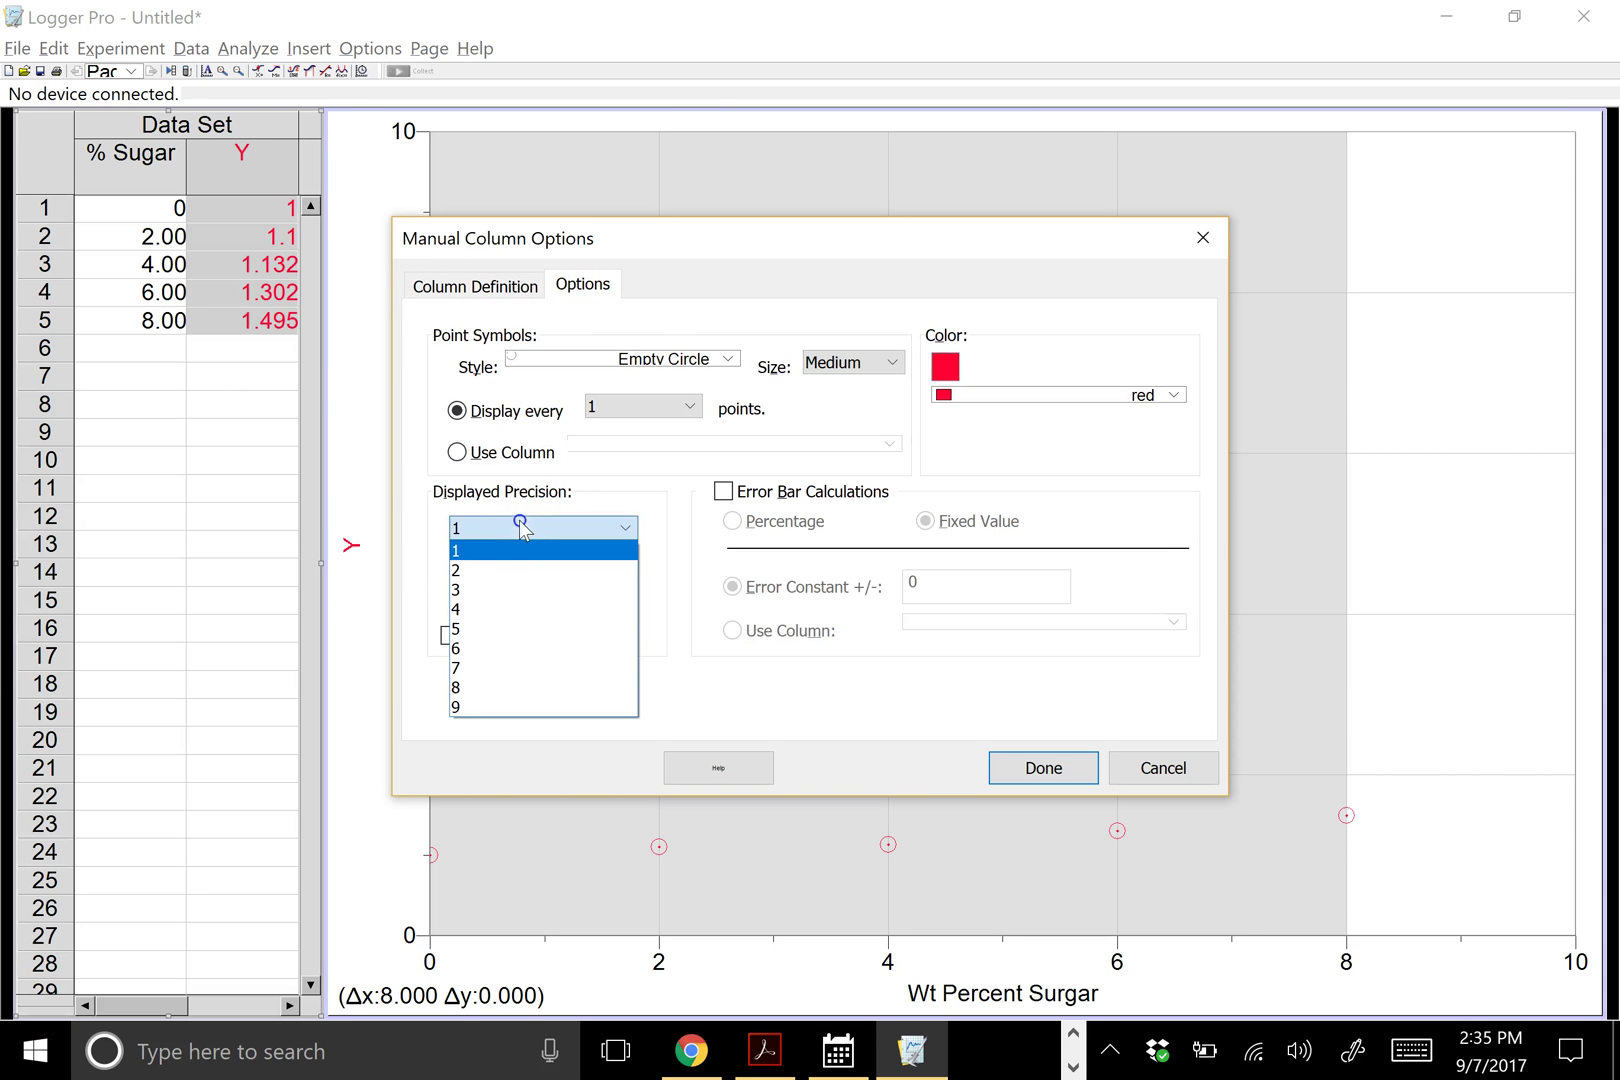
click(508, 609)
click(1040, 768)
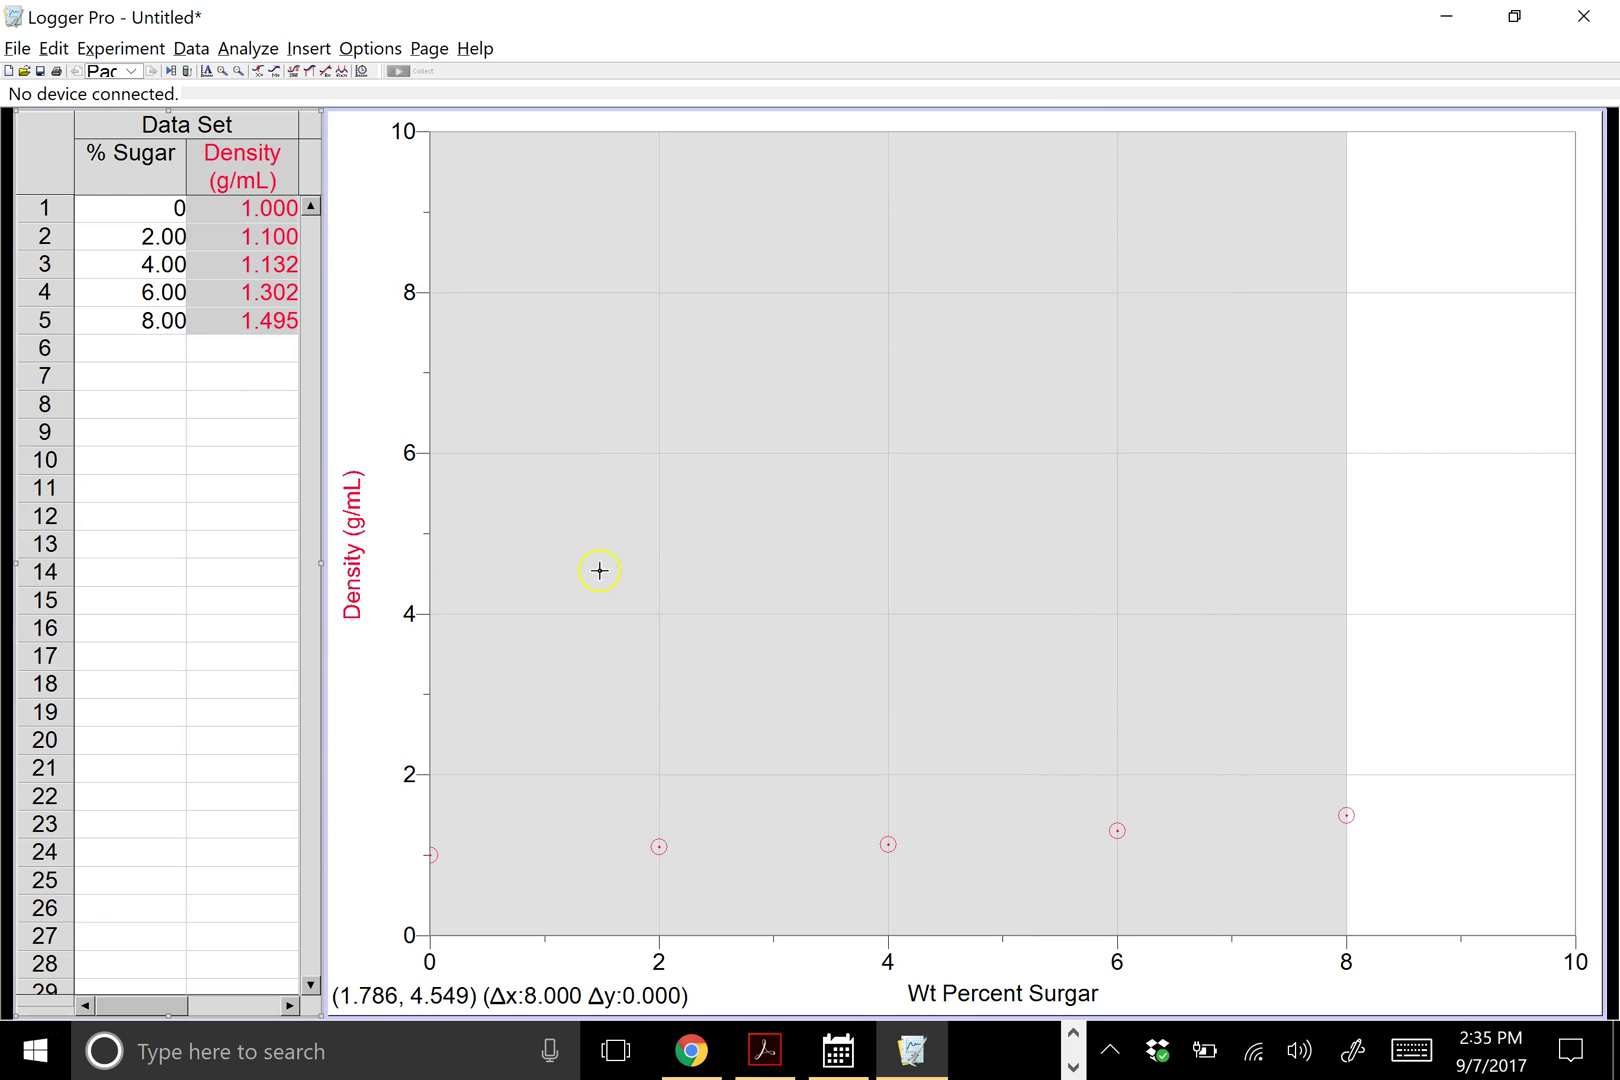
click(235, 462)
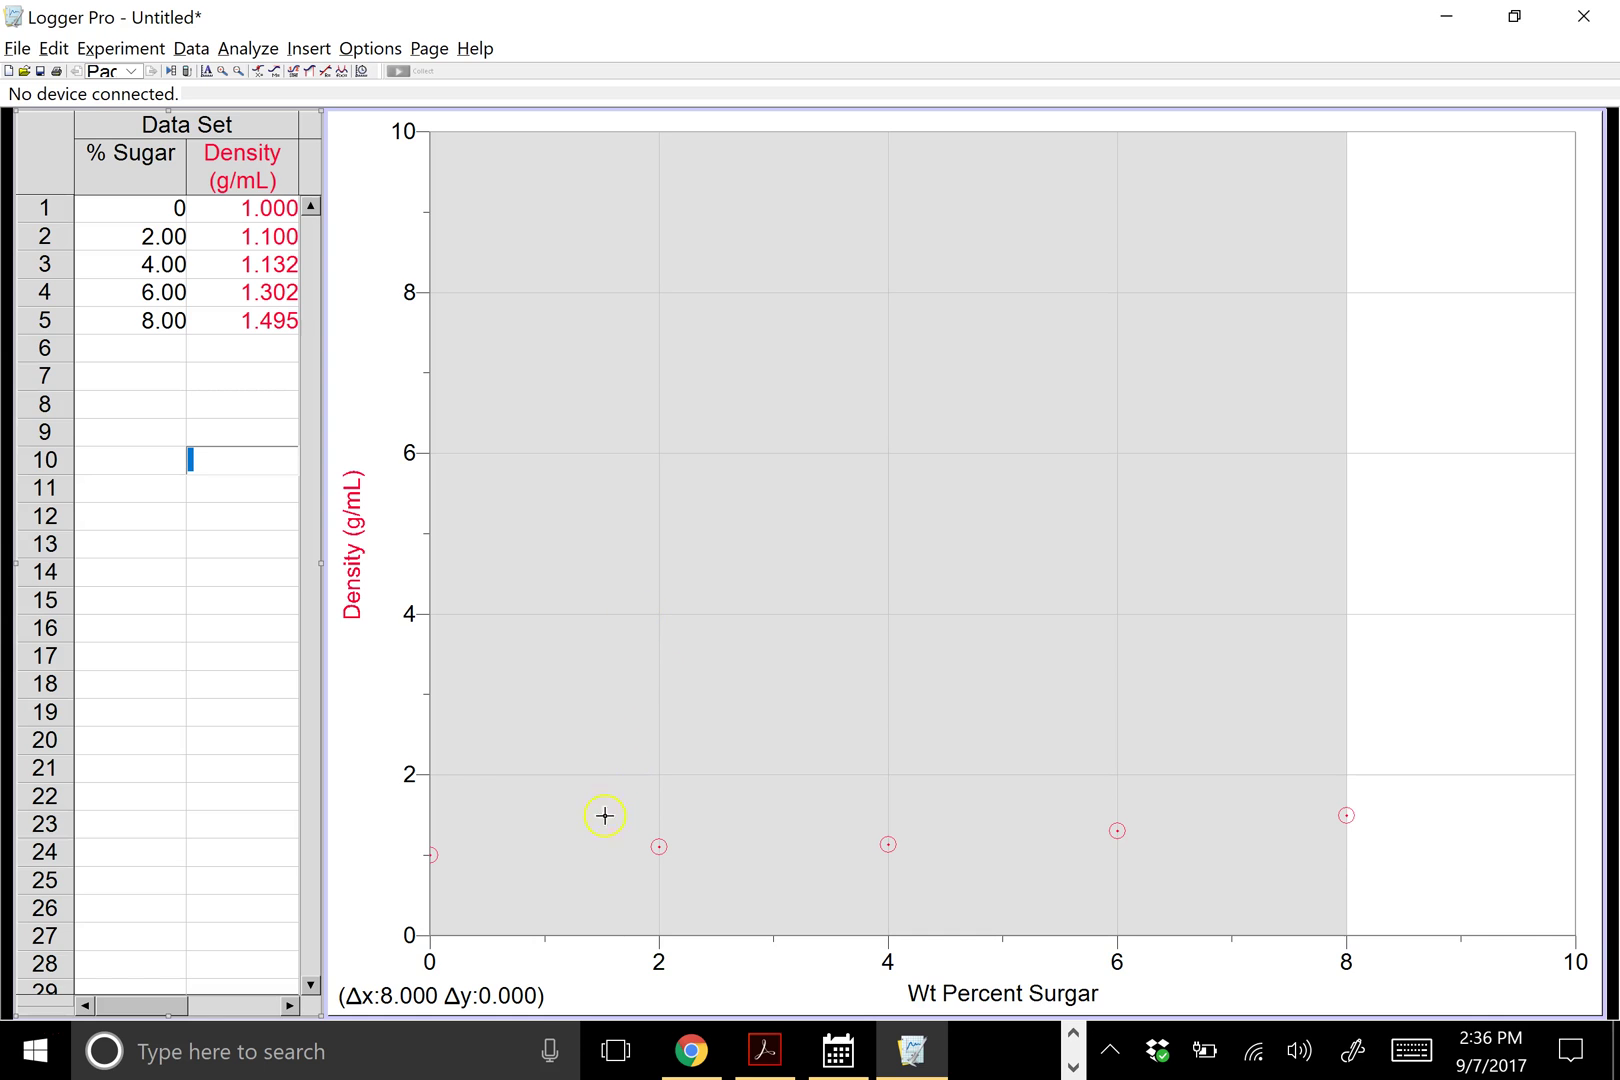
right_click(756, 530)
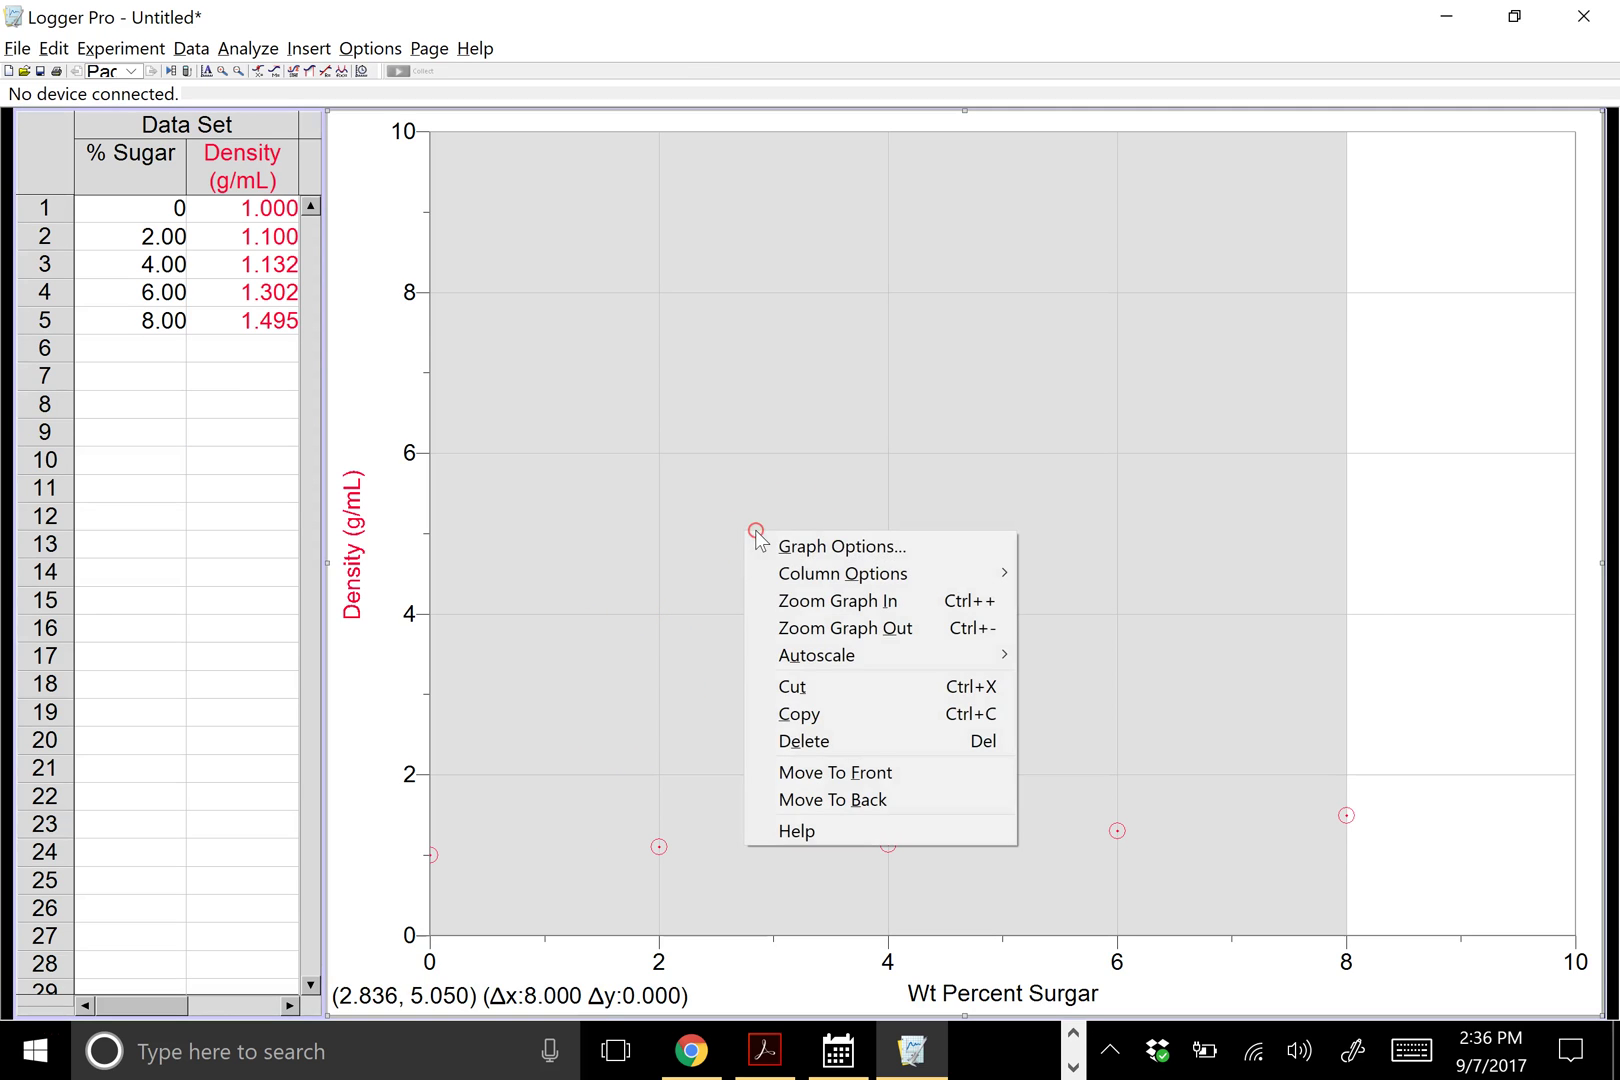
click(836, 548)
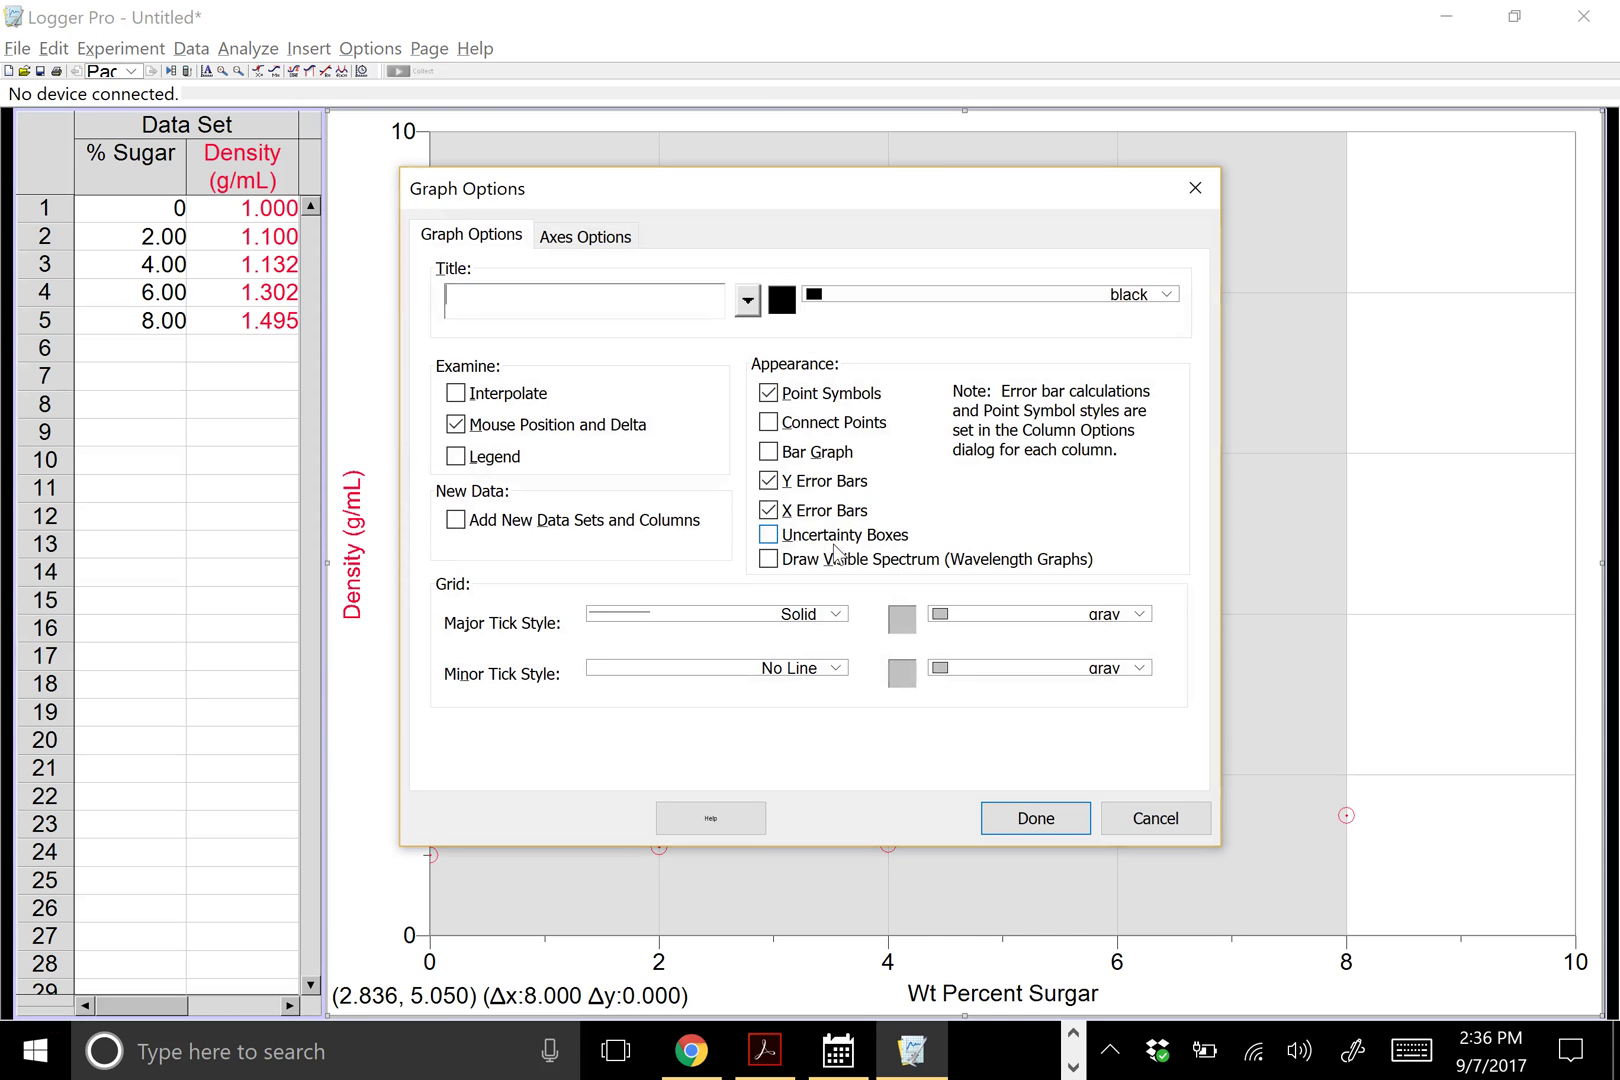
click(1194, 189)
Autoscale the density graph so its axes fit the plotted data points.
right_click(873, 510)
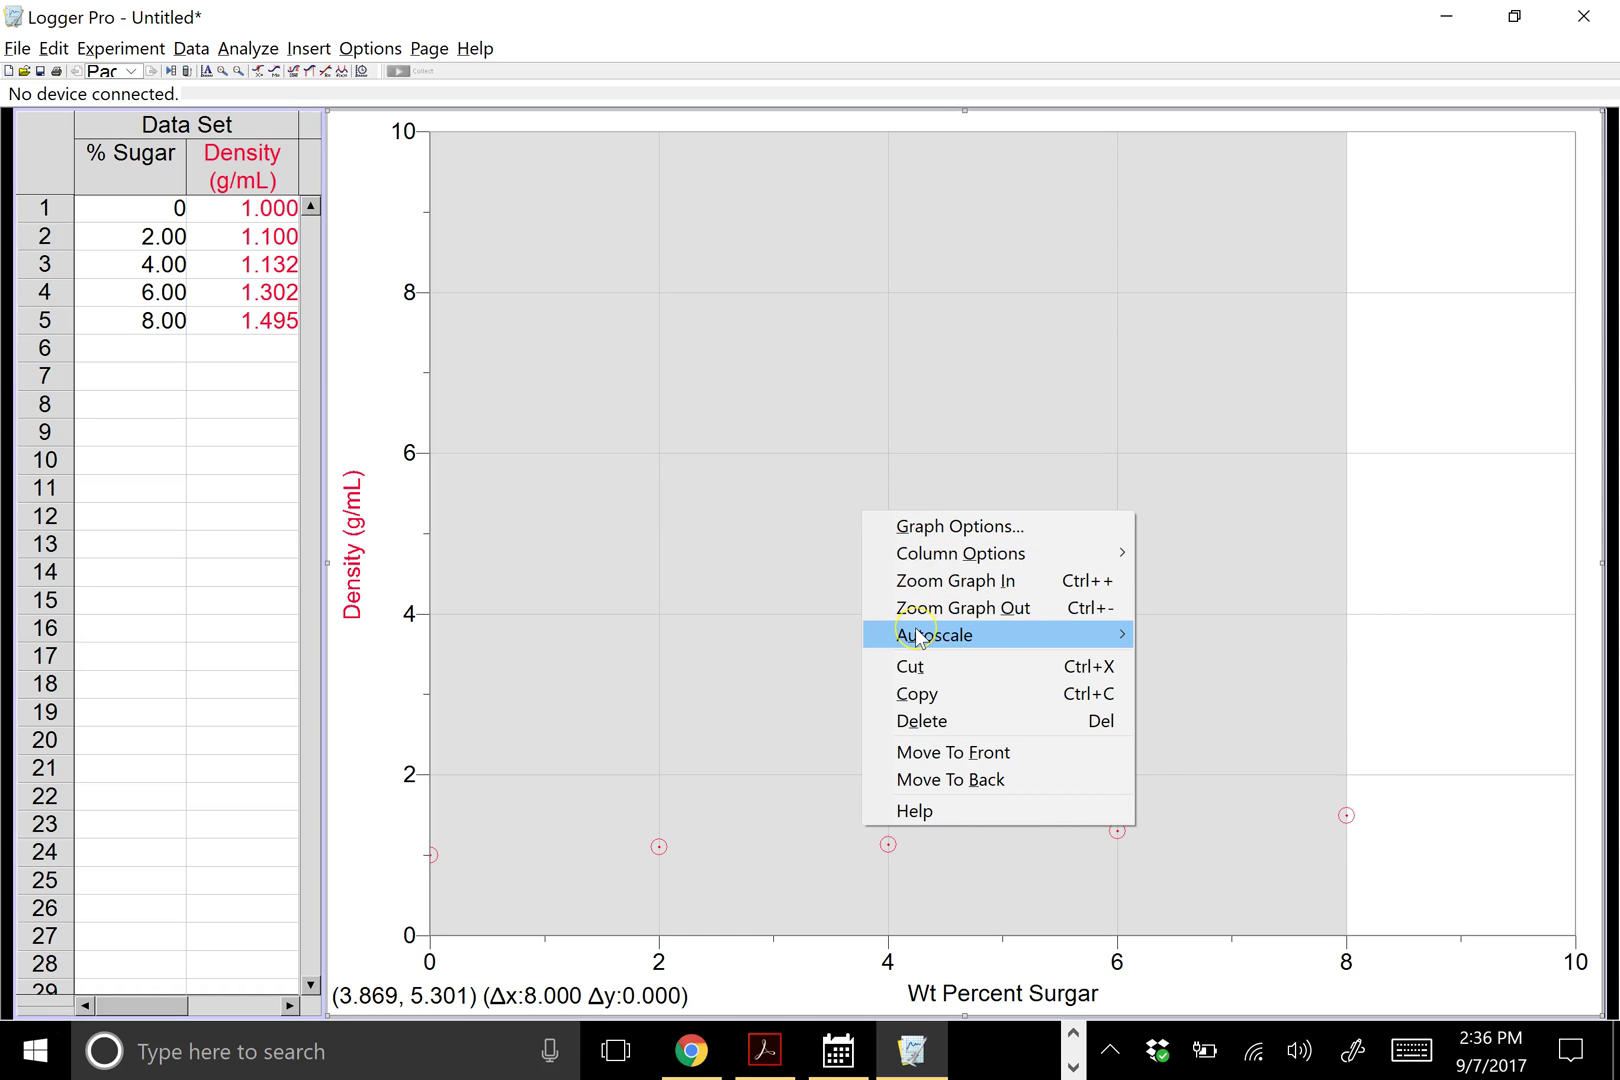
mouse_move(918, 637)
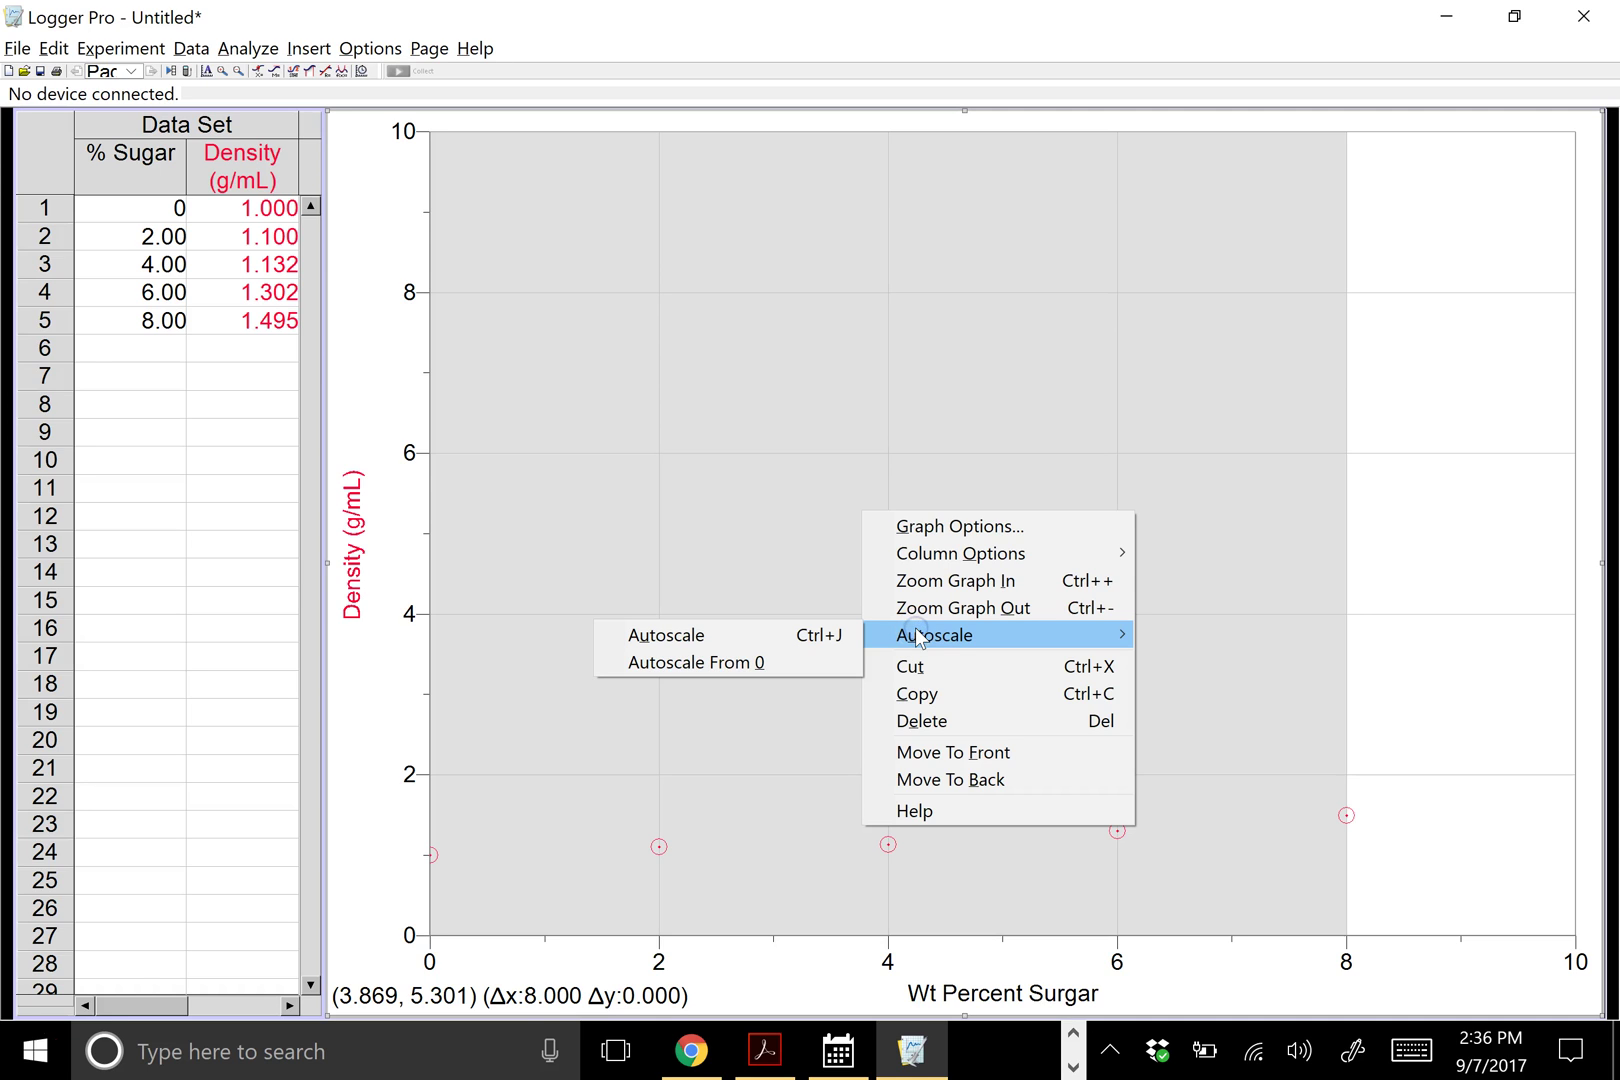
click(795, 636)
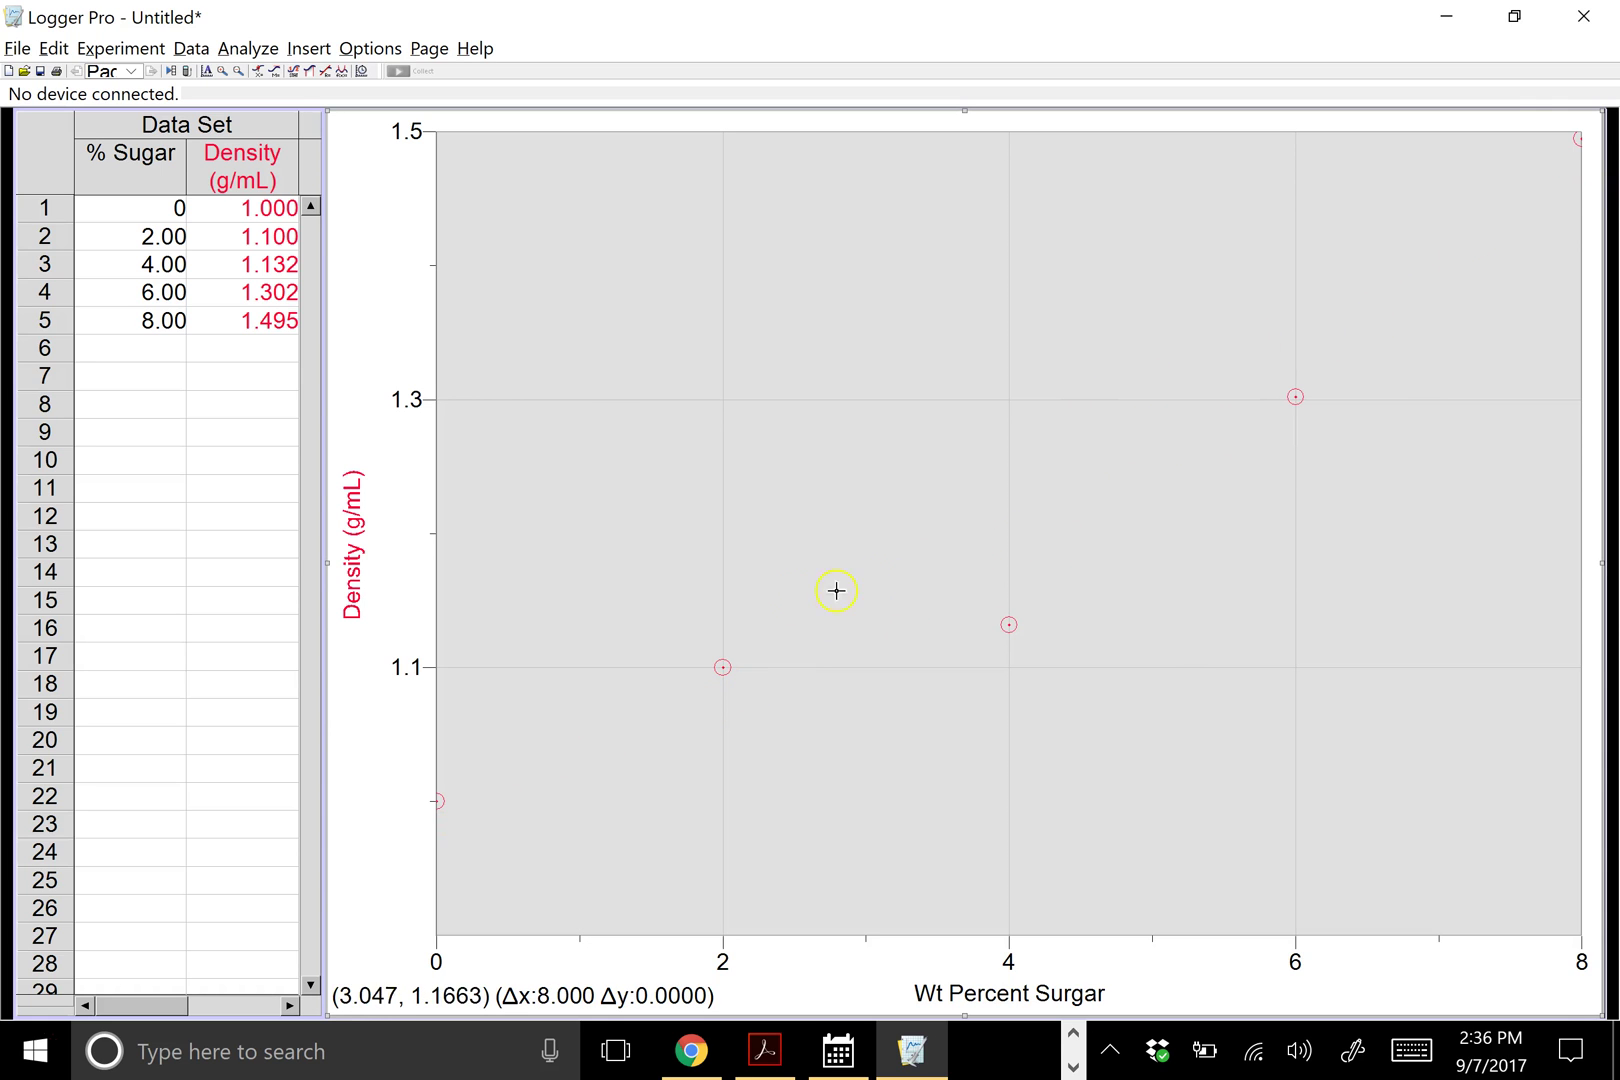
Choose the weight percent sugar column as the X column of the density graph.
click(884, 502)
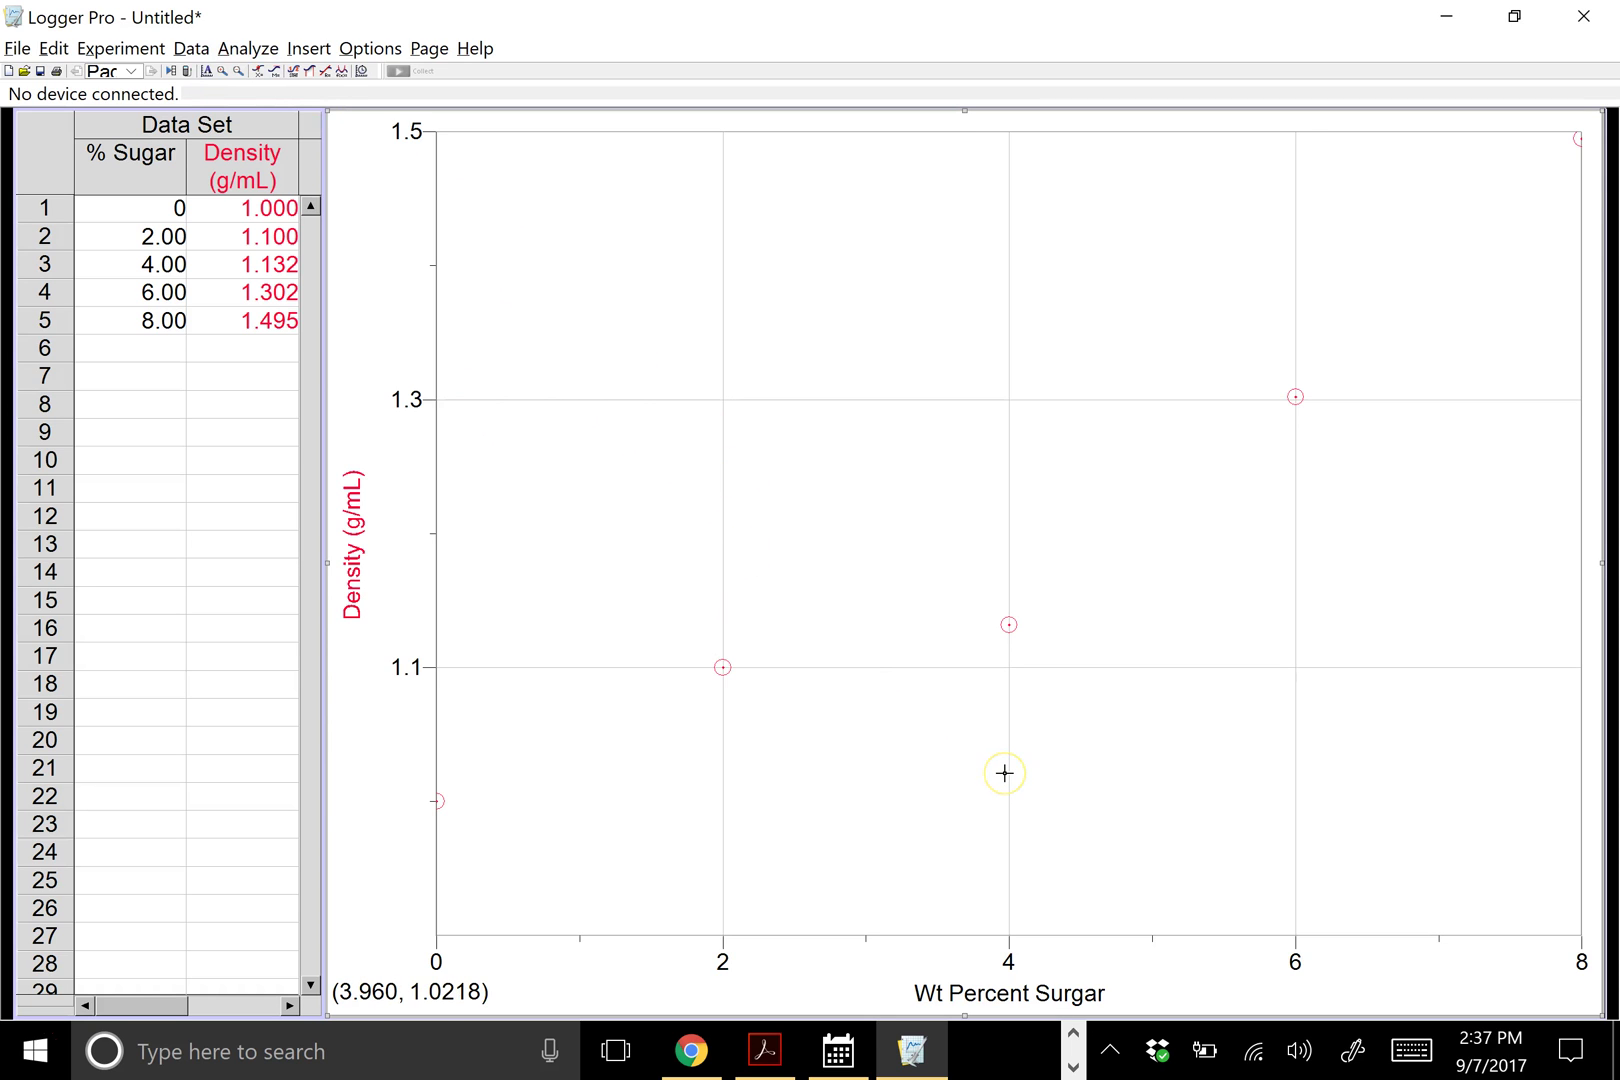
click(1068, 998)
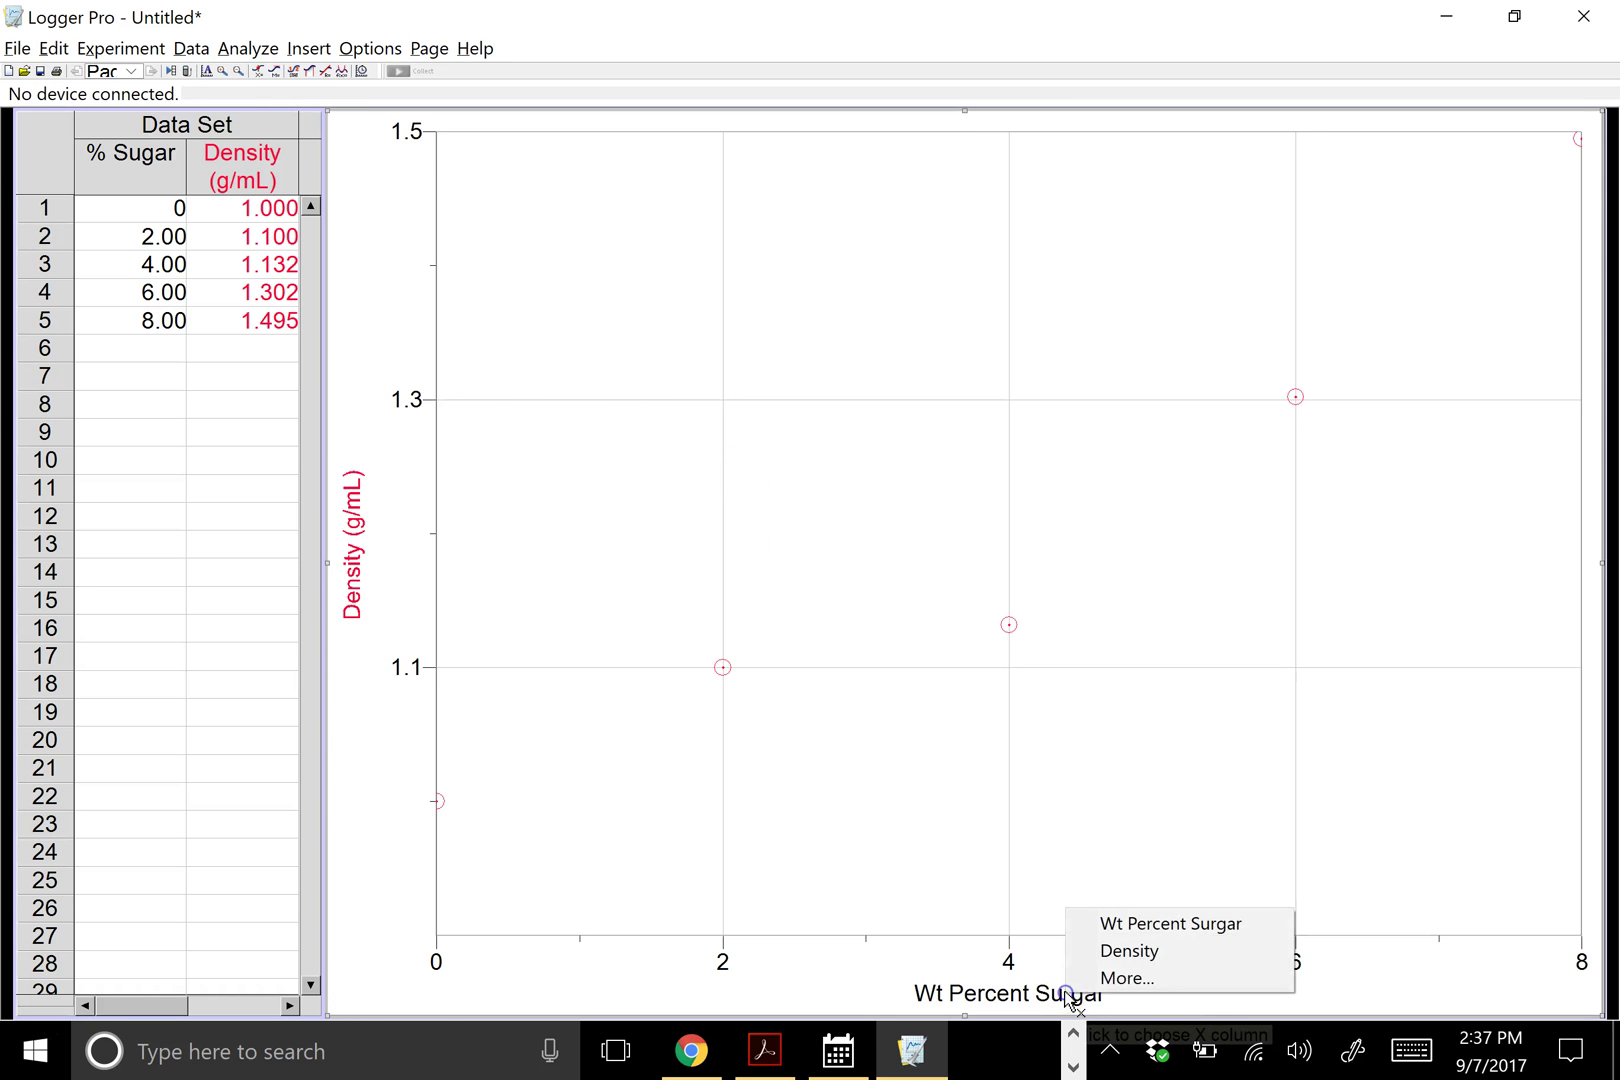
click(1143, 926)
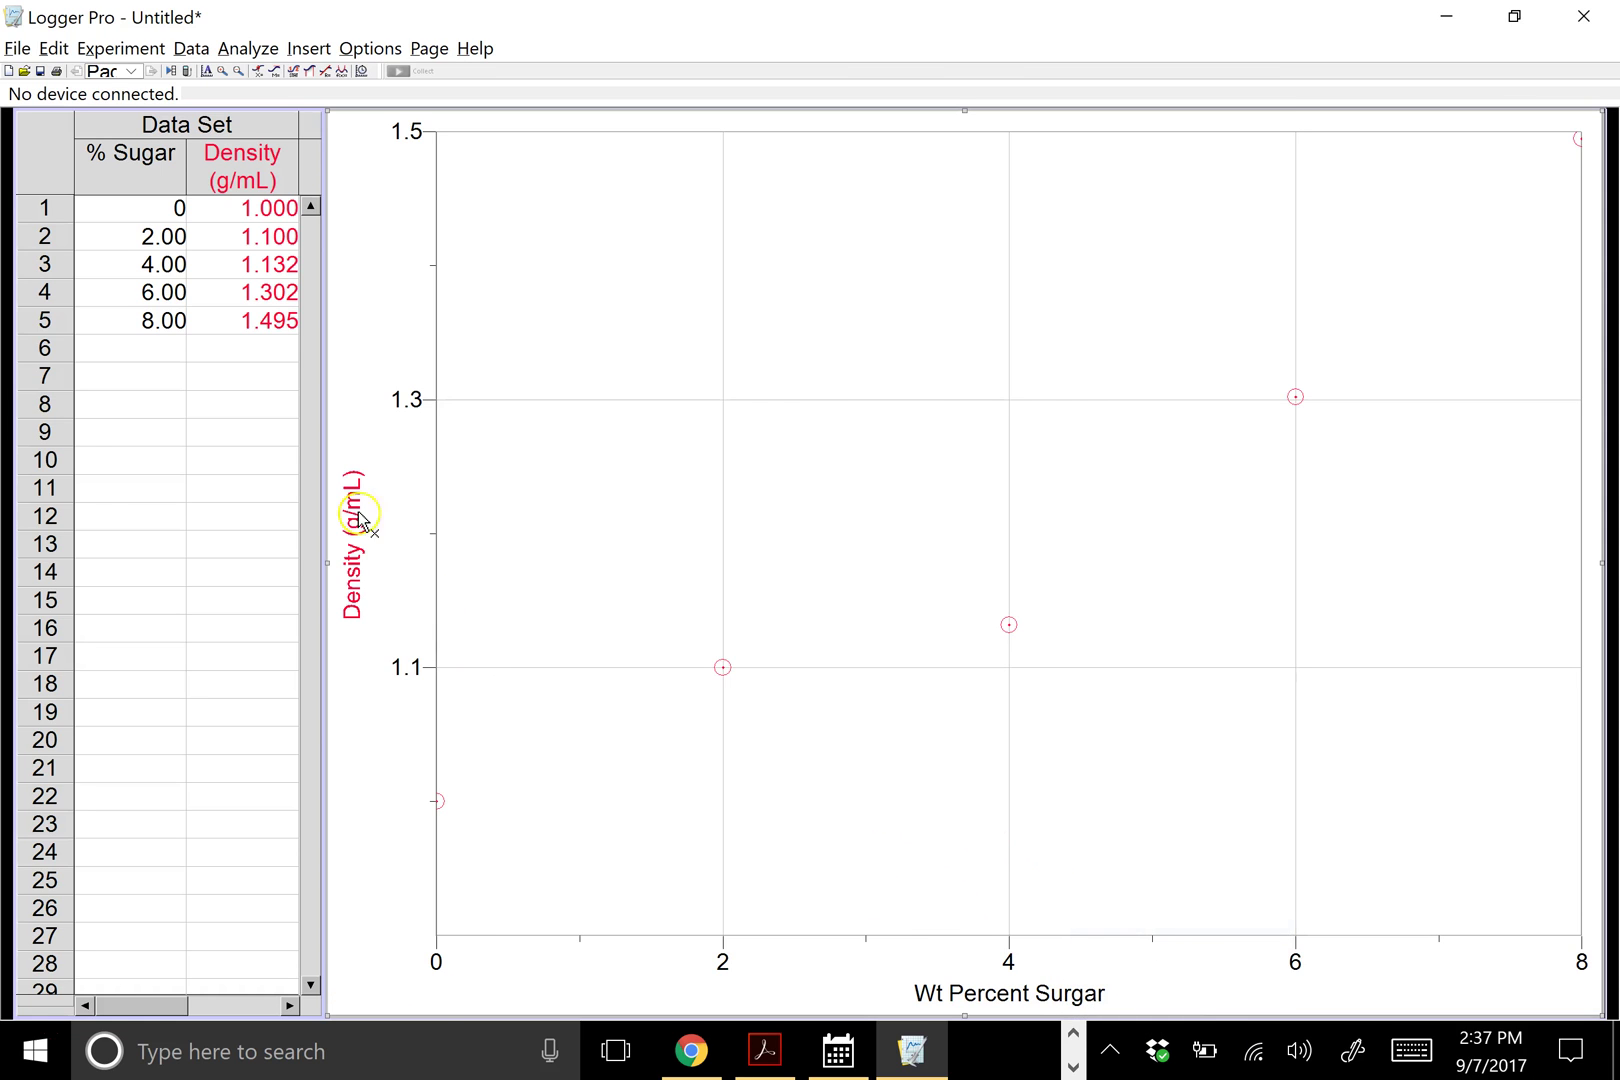
Correct the spelling of the % Sugar column's name to "Wt Percent Sugar" in its column options.
click(141, 176)
click(120, 152)
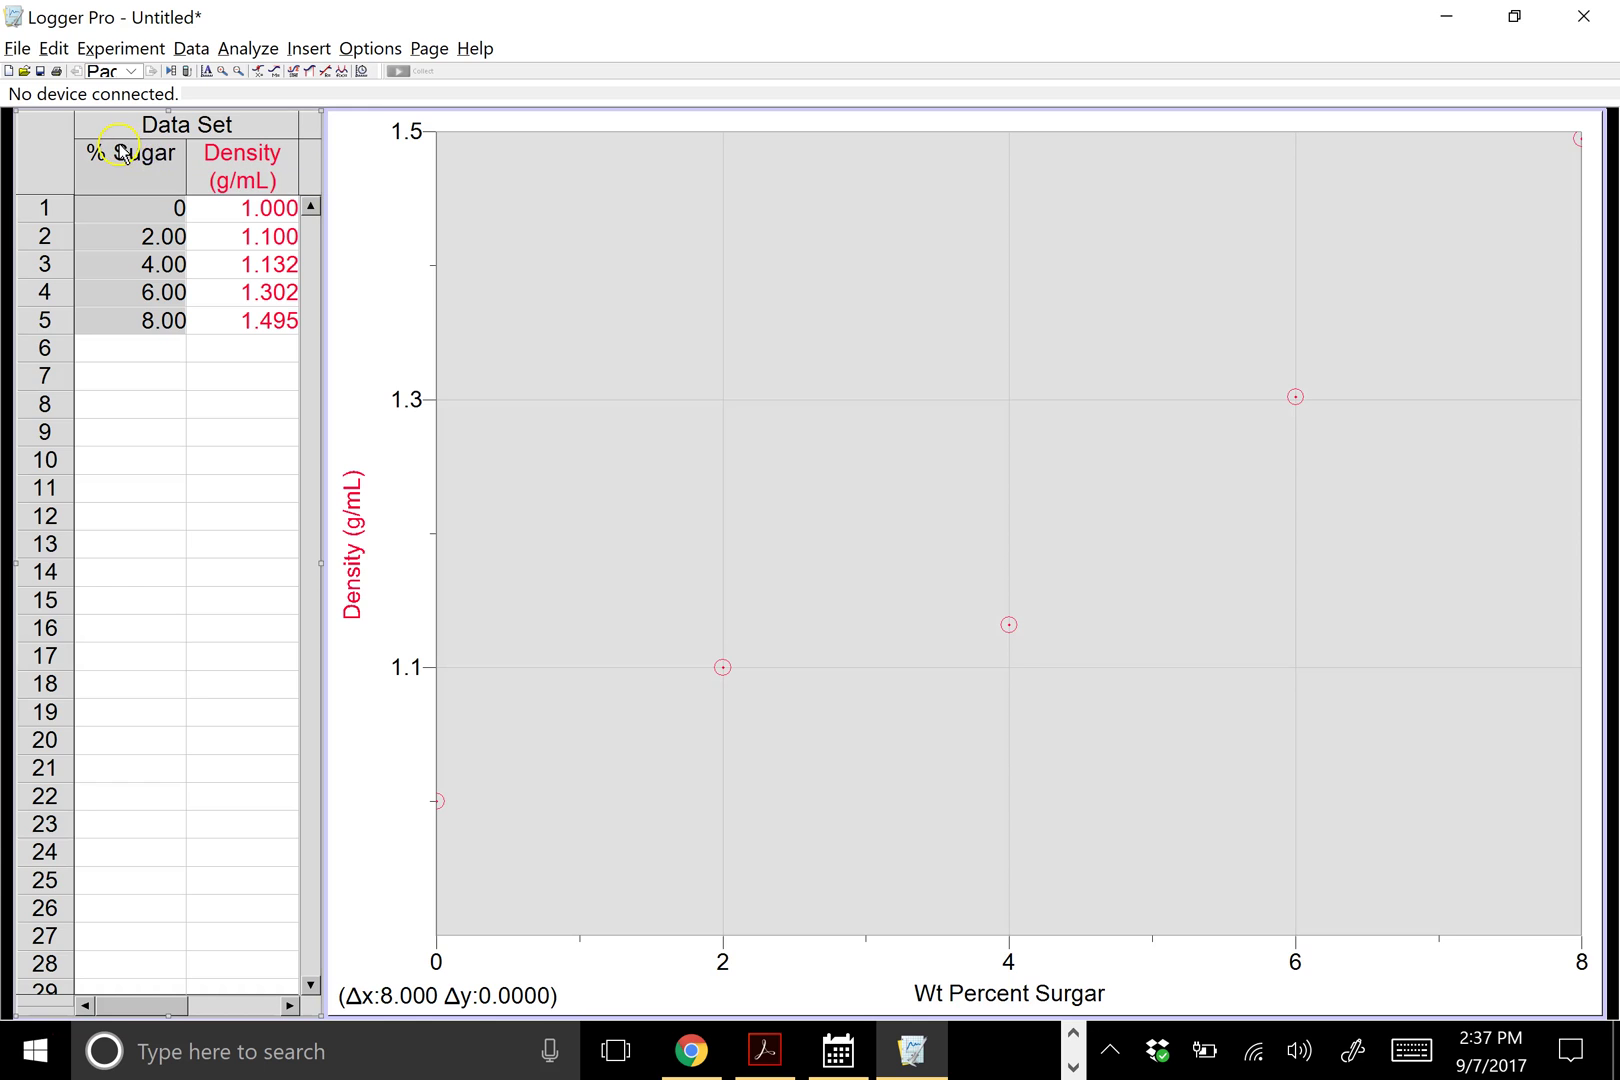
right_click(141, 170)
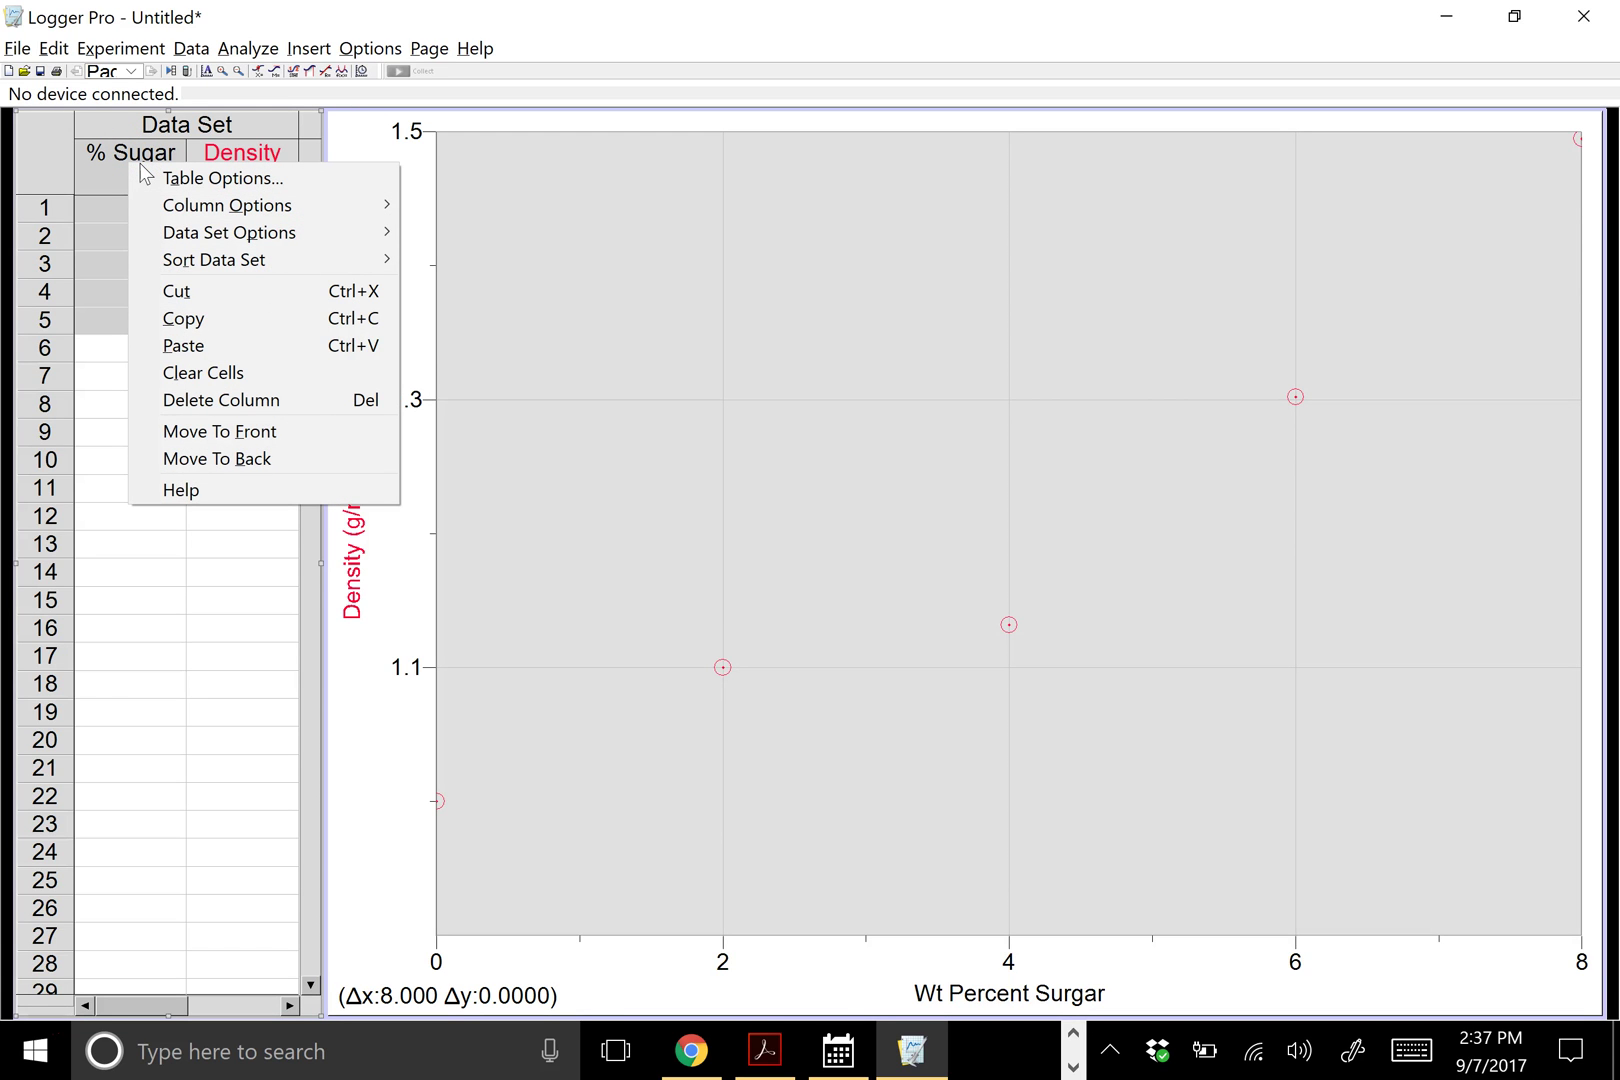
mouse_move(387, 207)
click(443, 210)
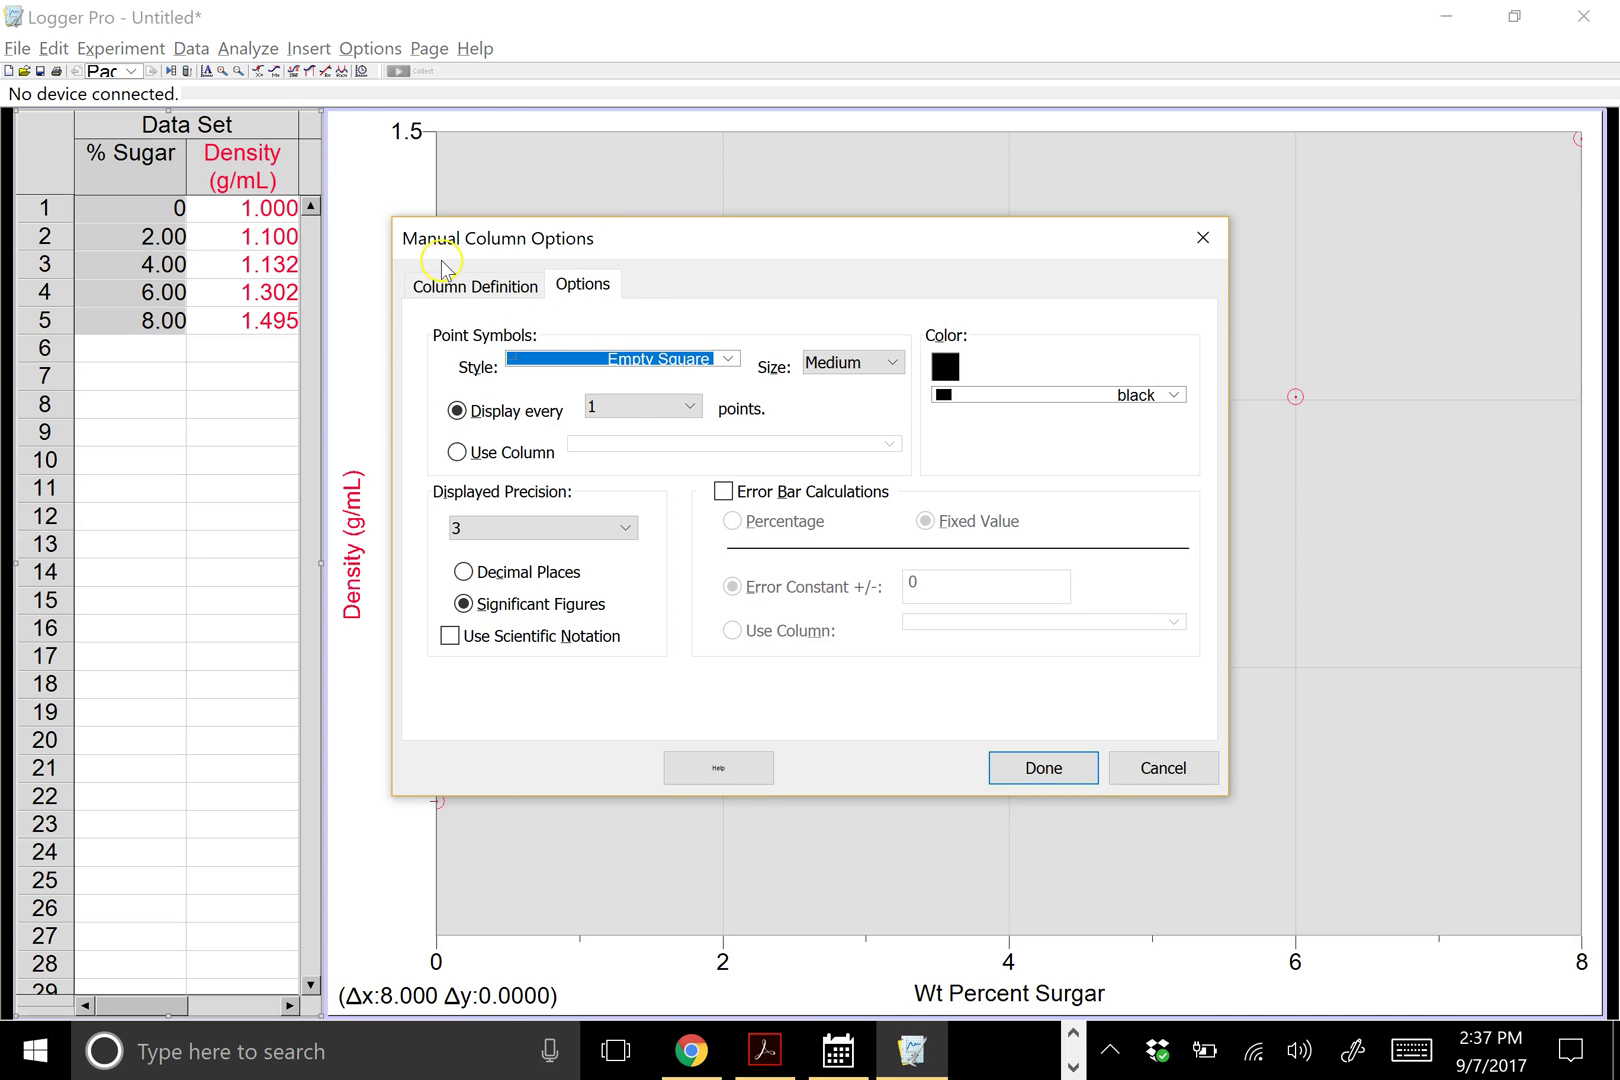
click(443, 265)
click(601, 398)
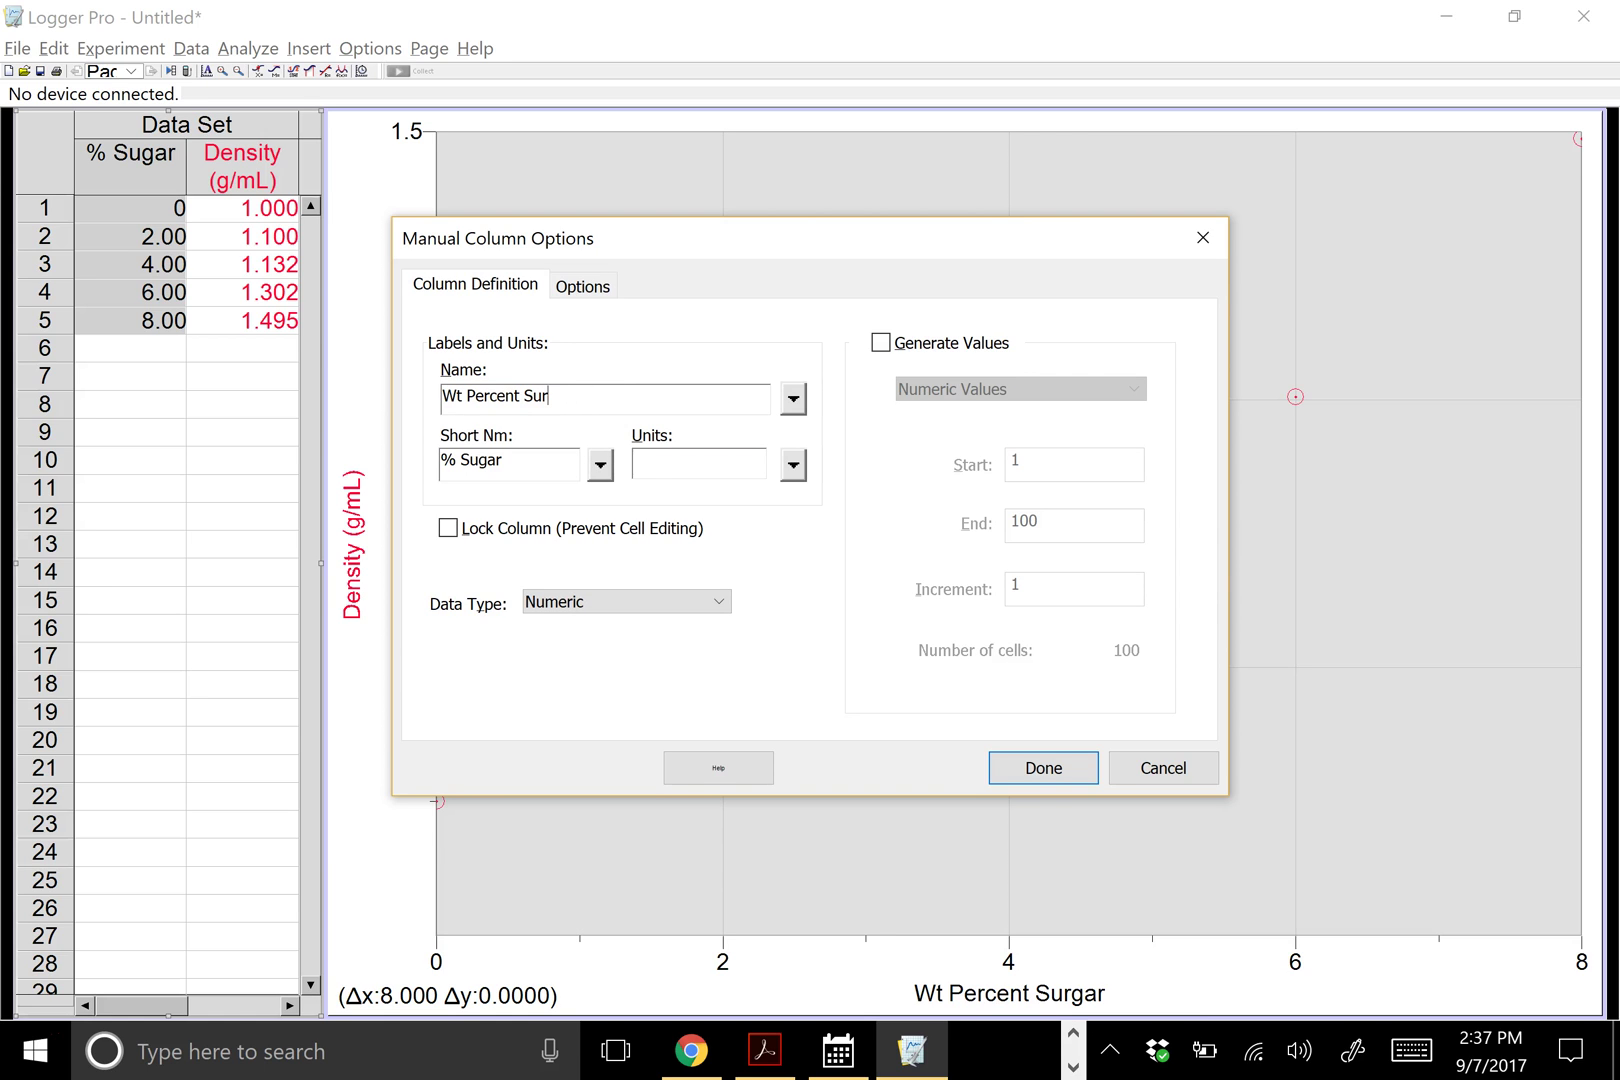
text(gar)
click(1045, 767)
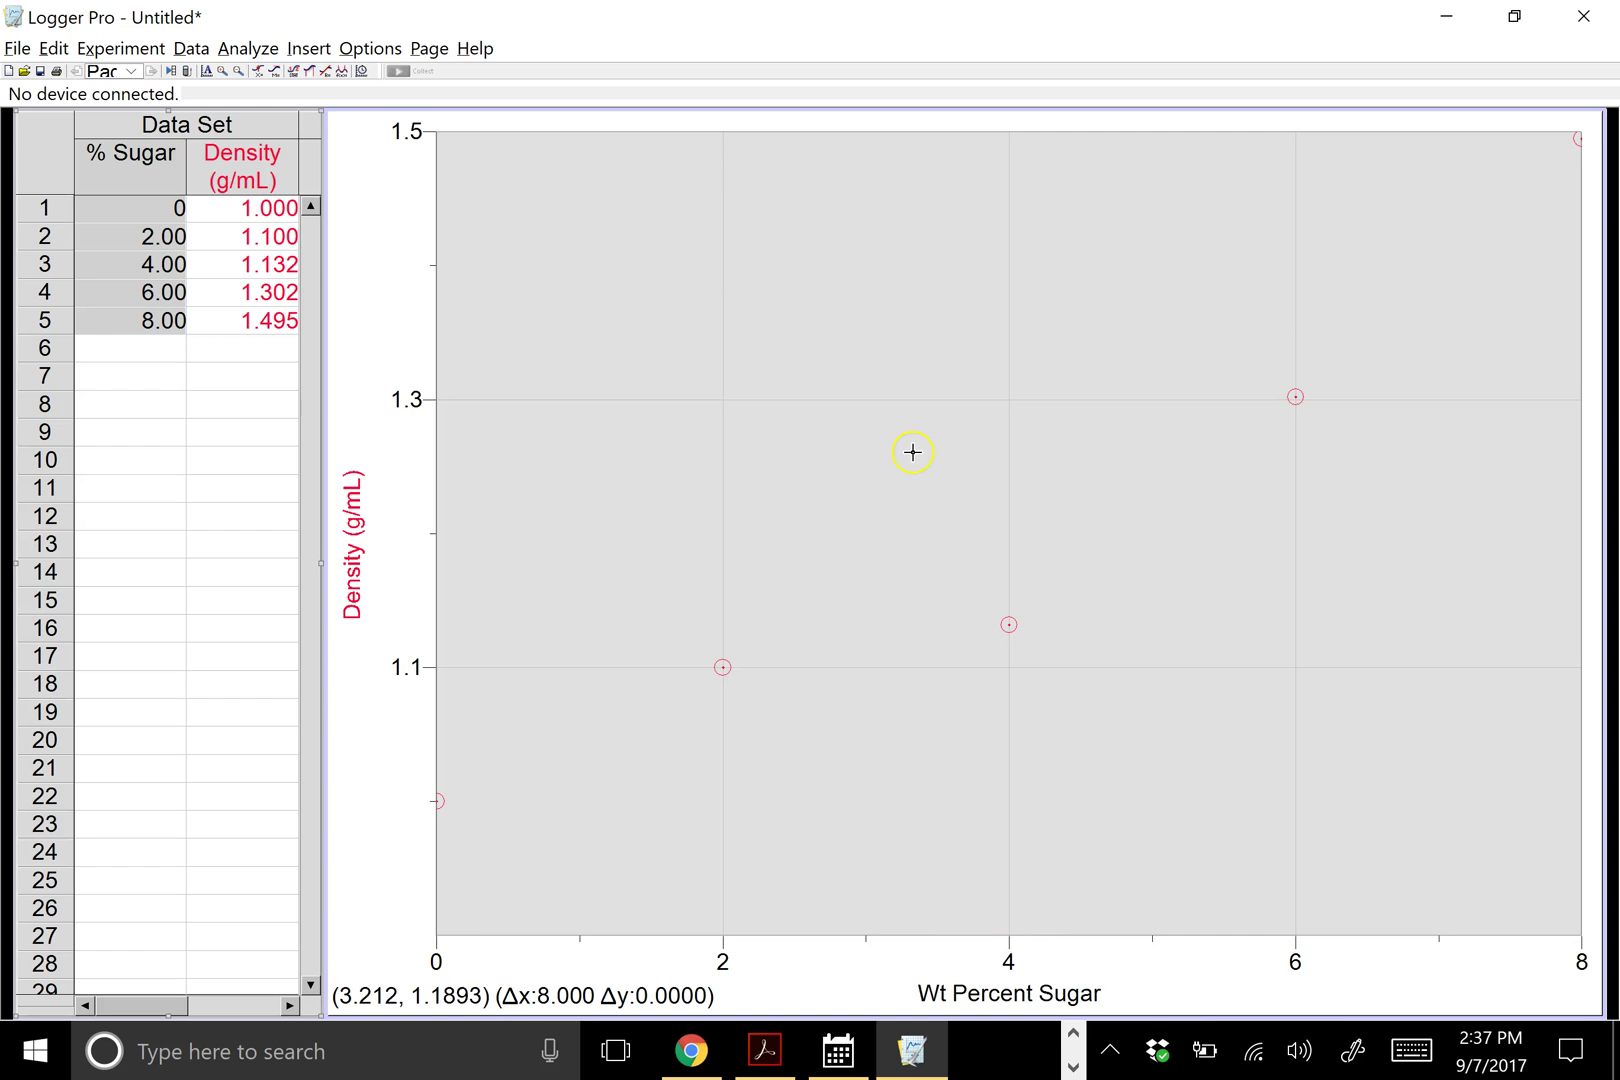
Title the graph "Density vs Wt Percent Sugar" in the graph options.
click(920, 420)
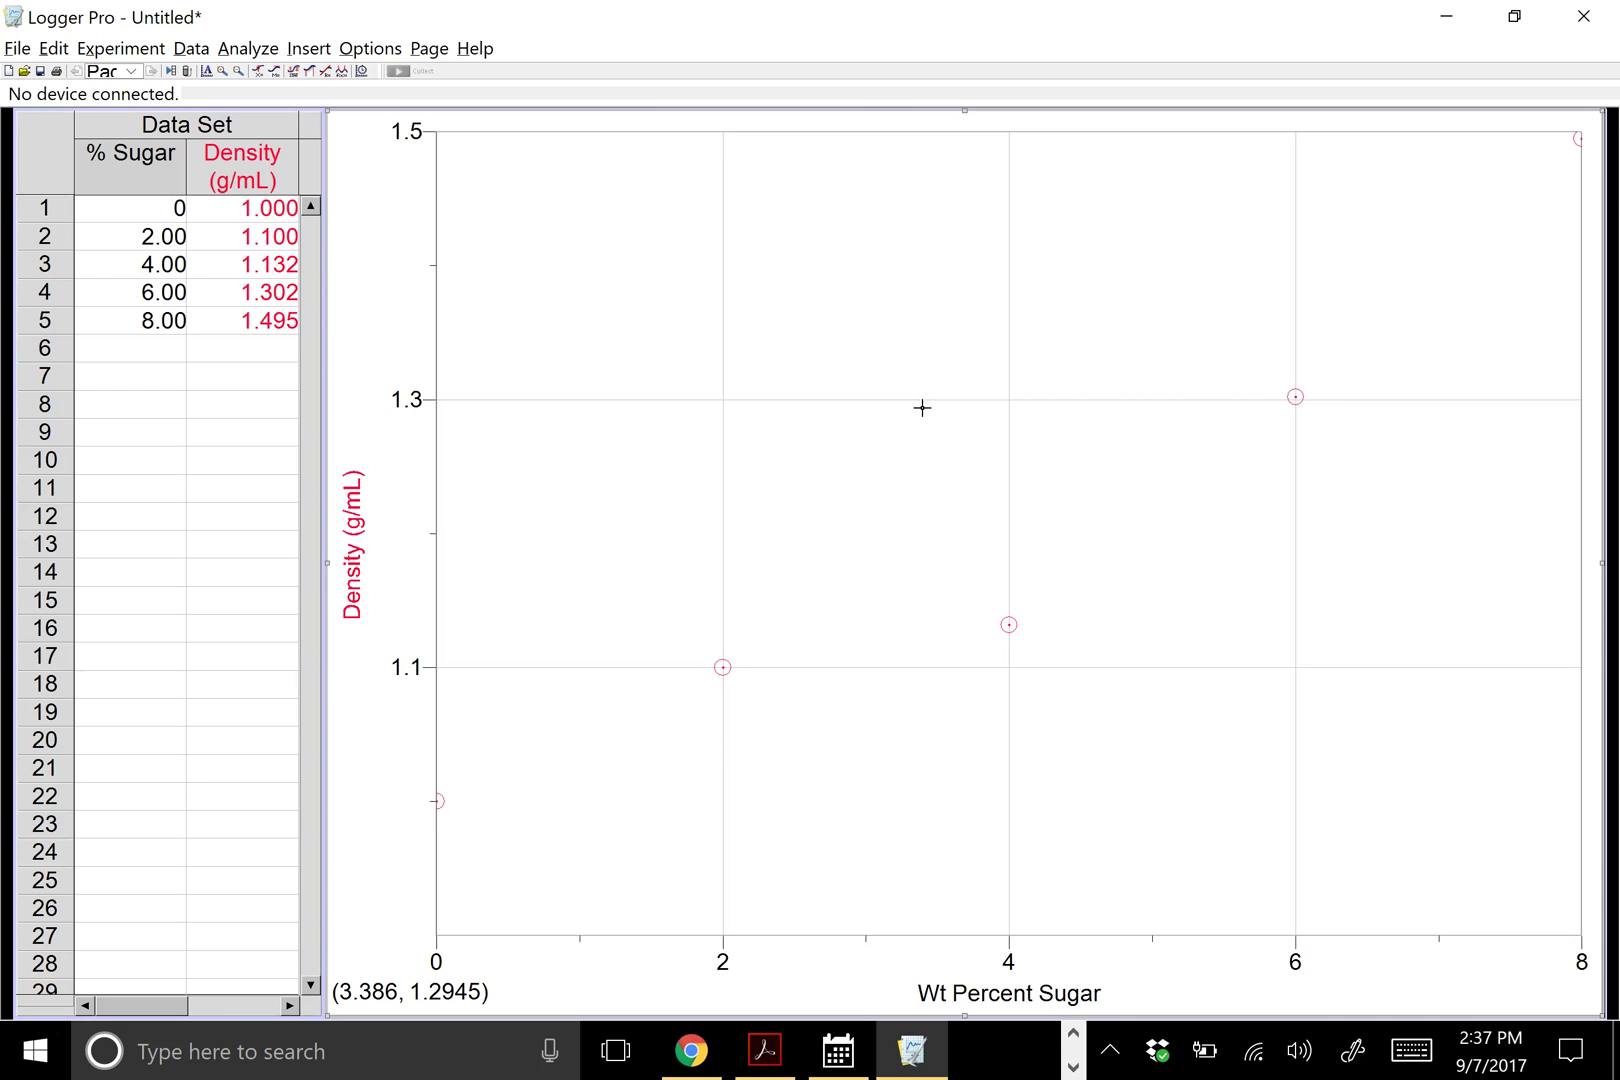
right_click(917, 358)
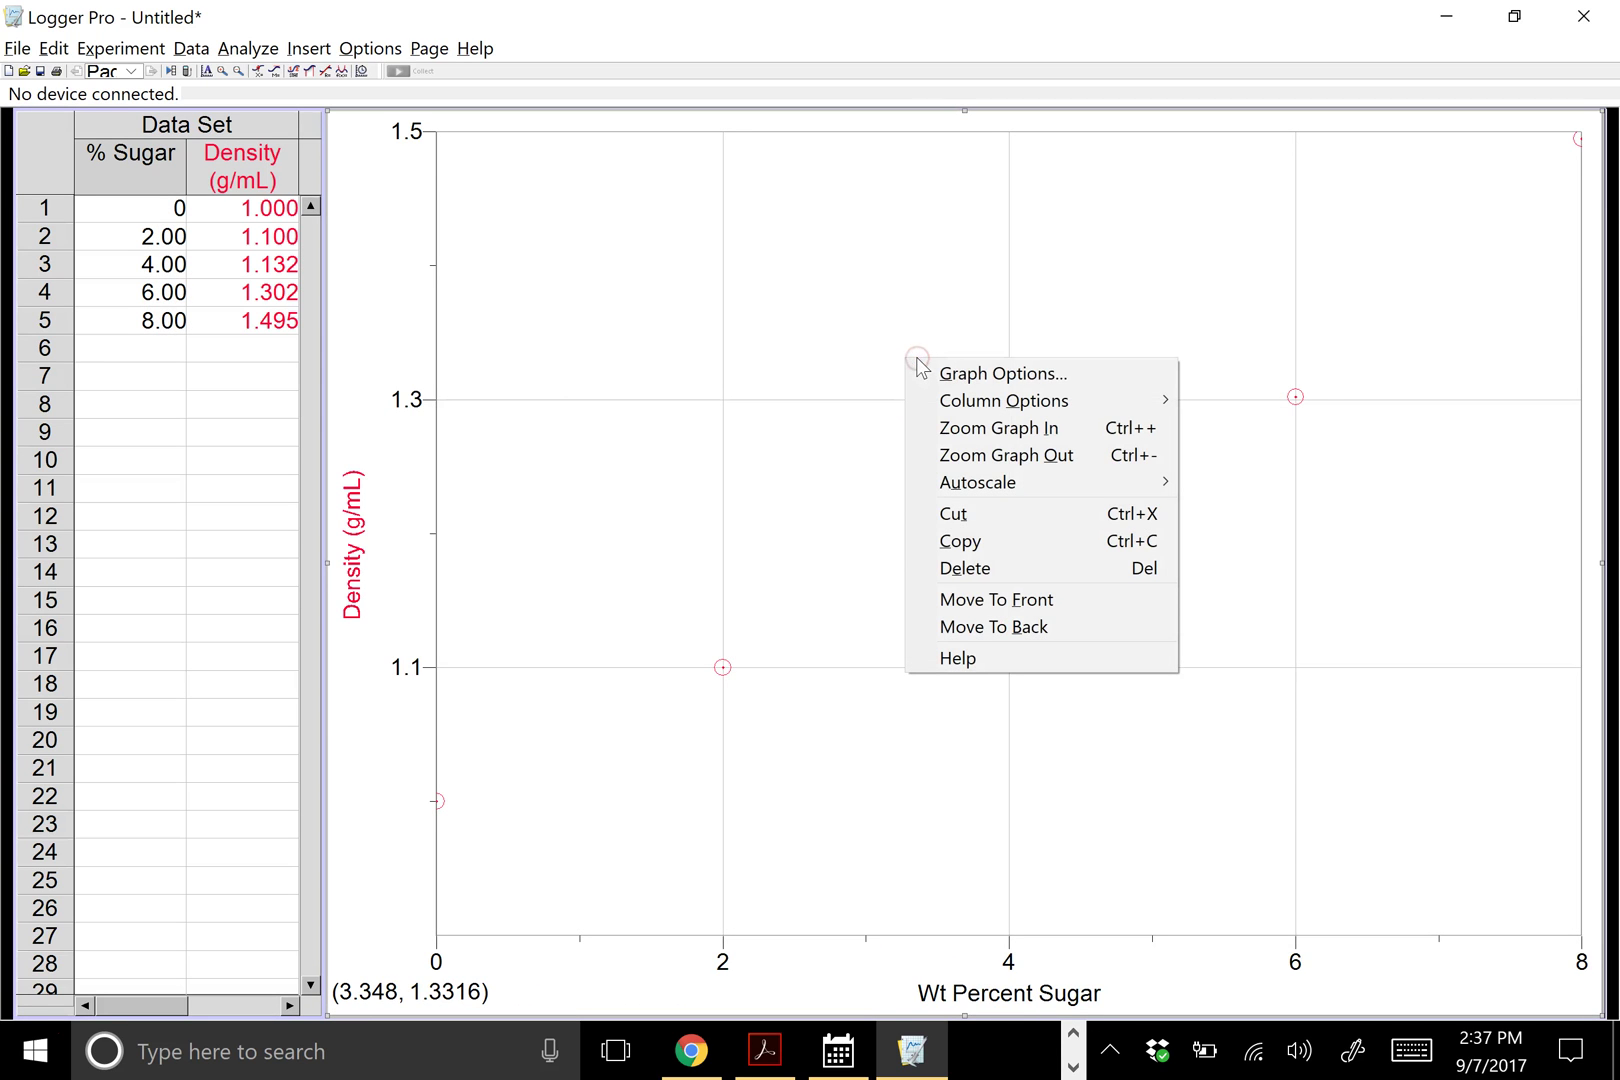
click(946, 376)
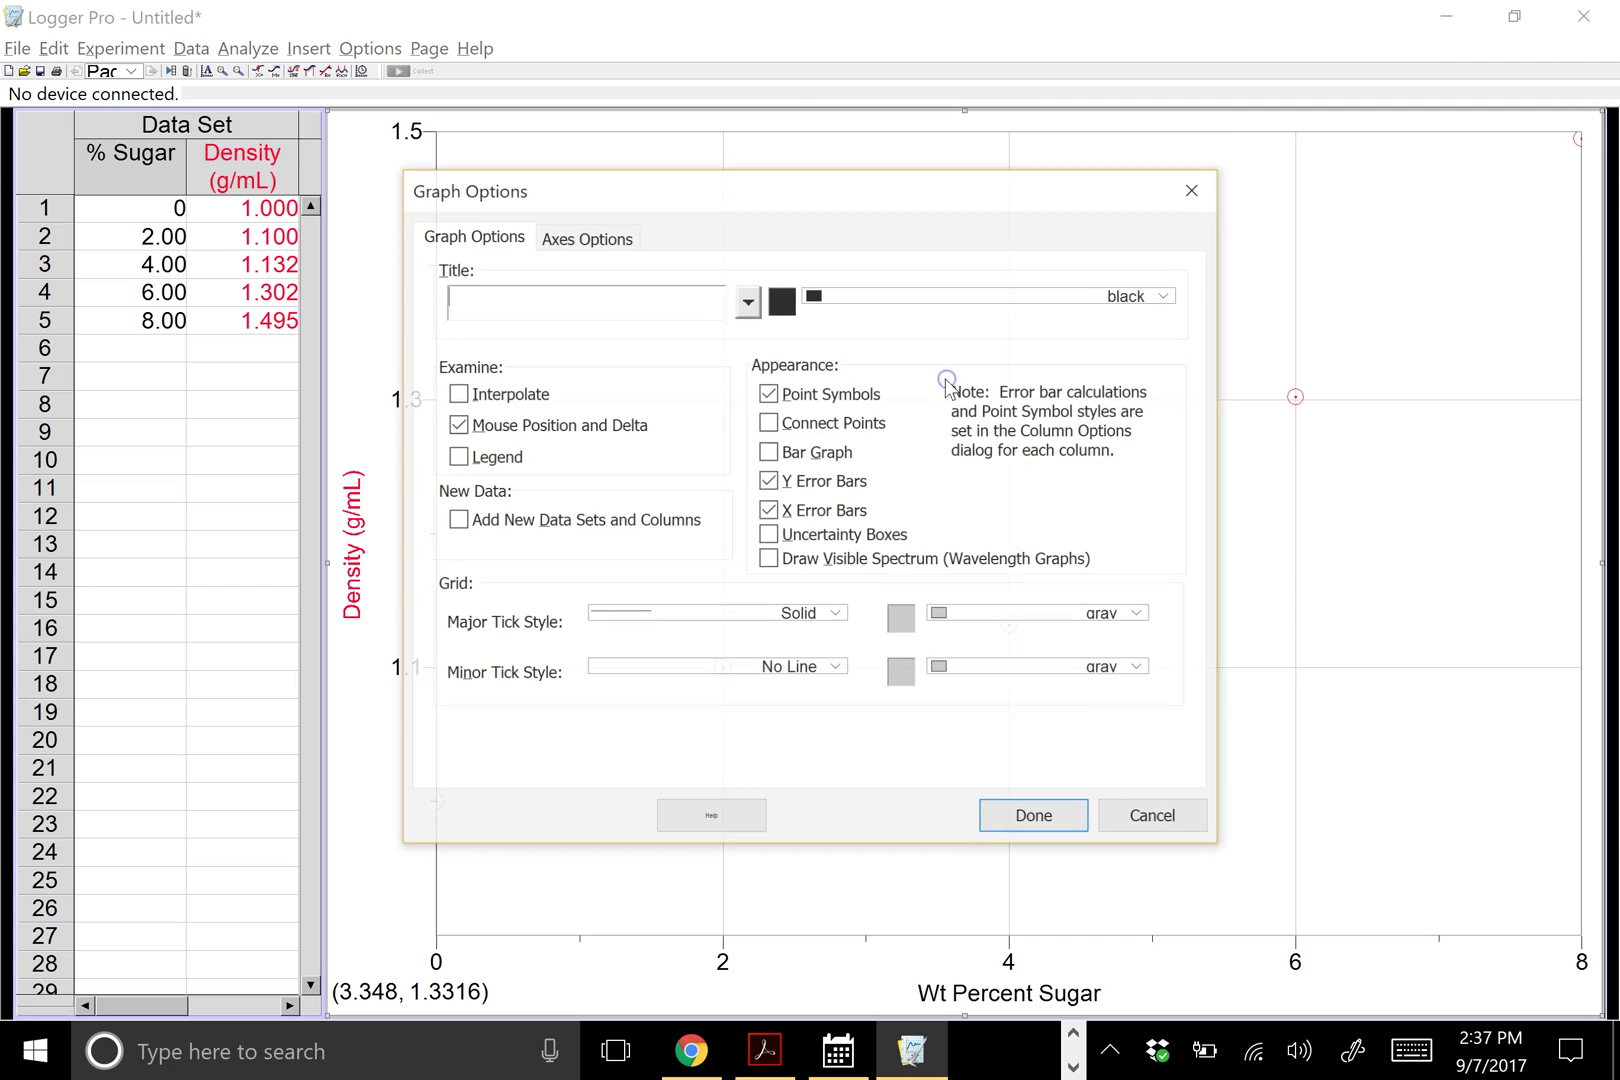
click(476, 303)
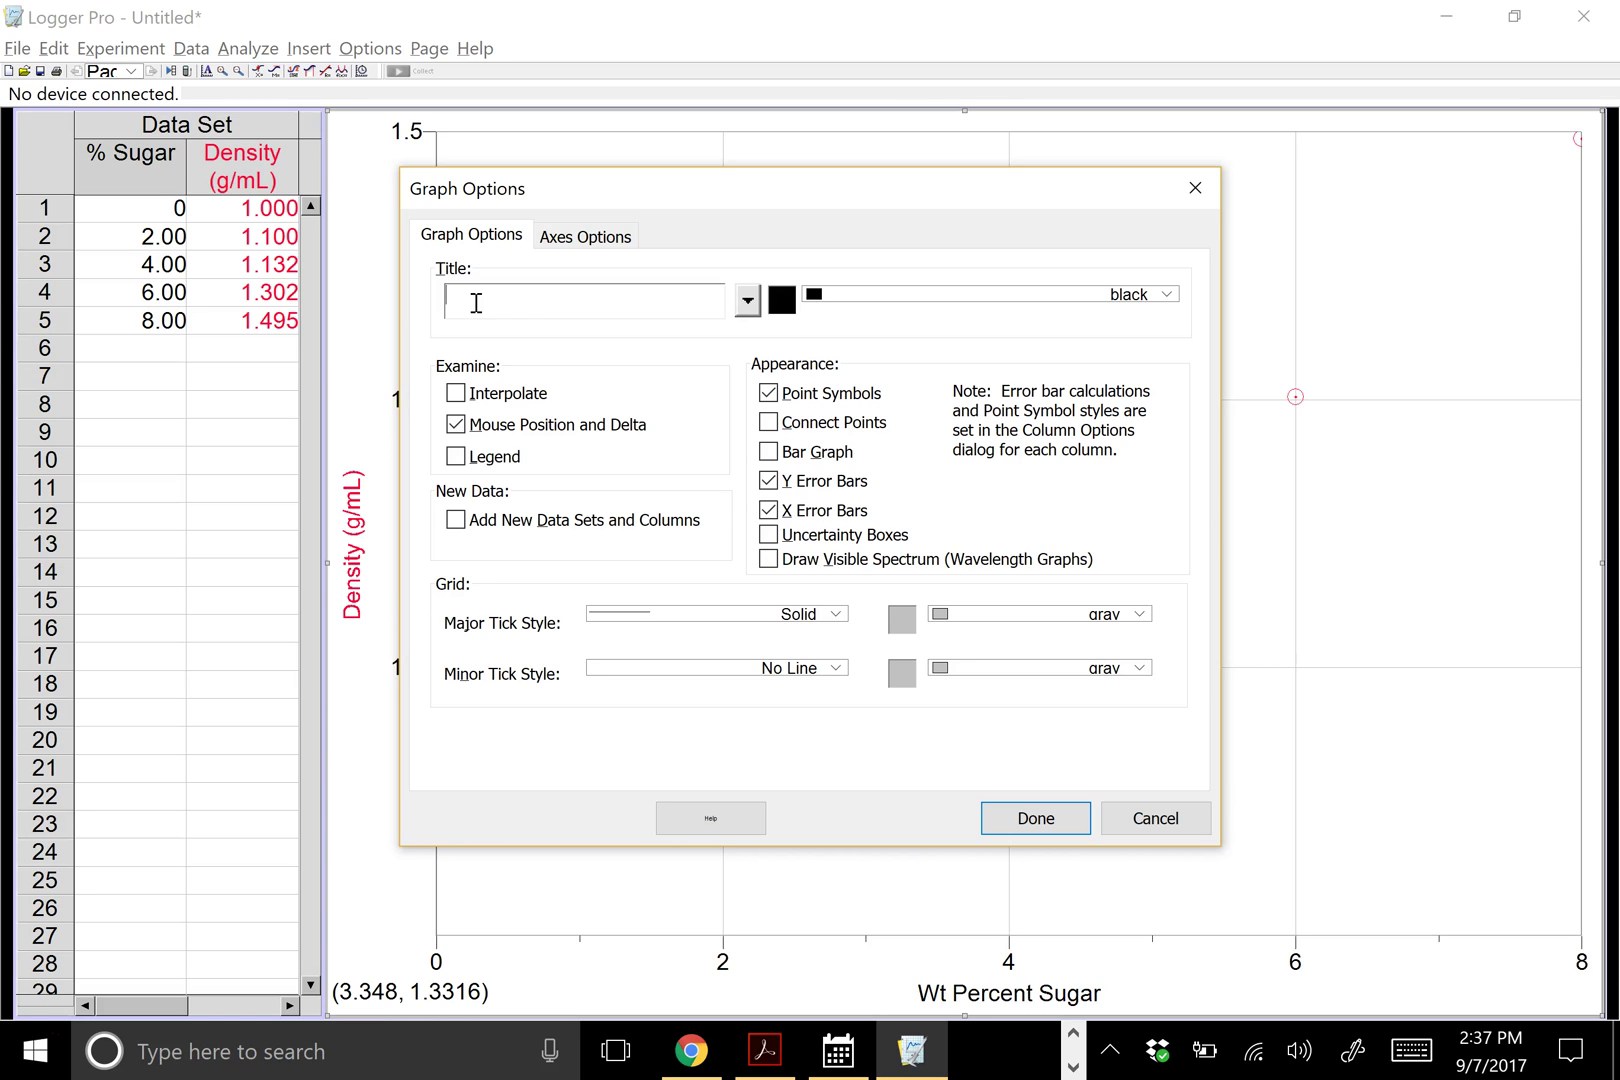
text(Density vs Wt Percent Sugar)
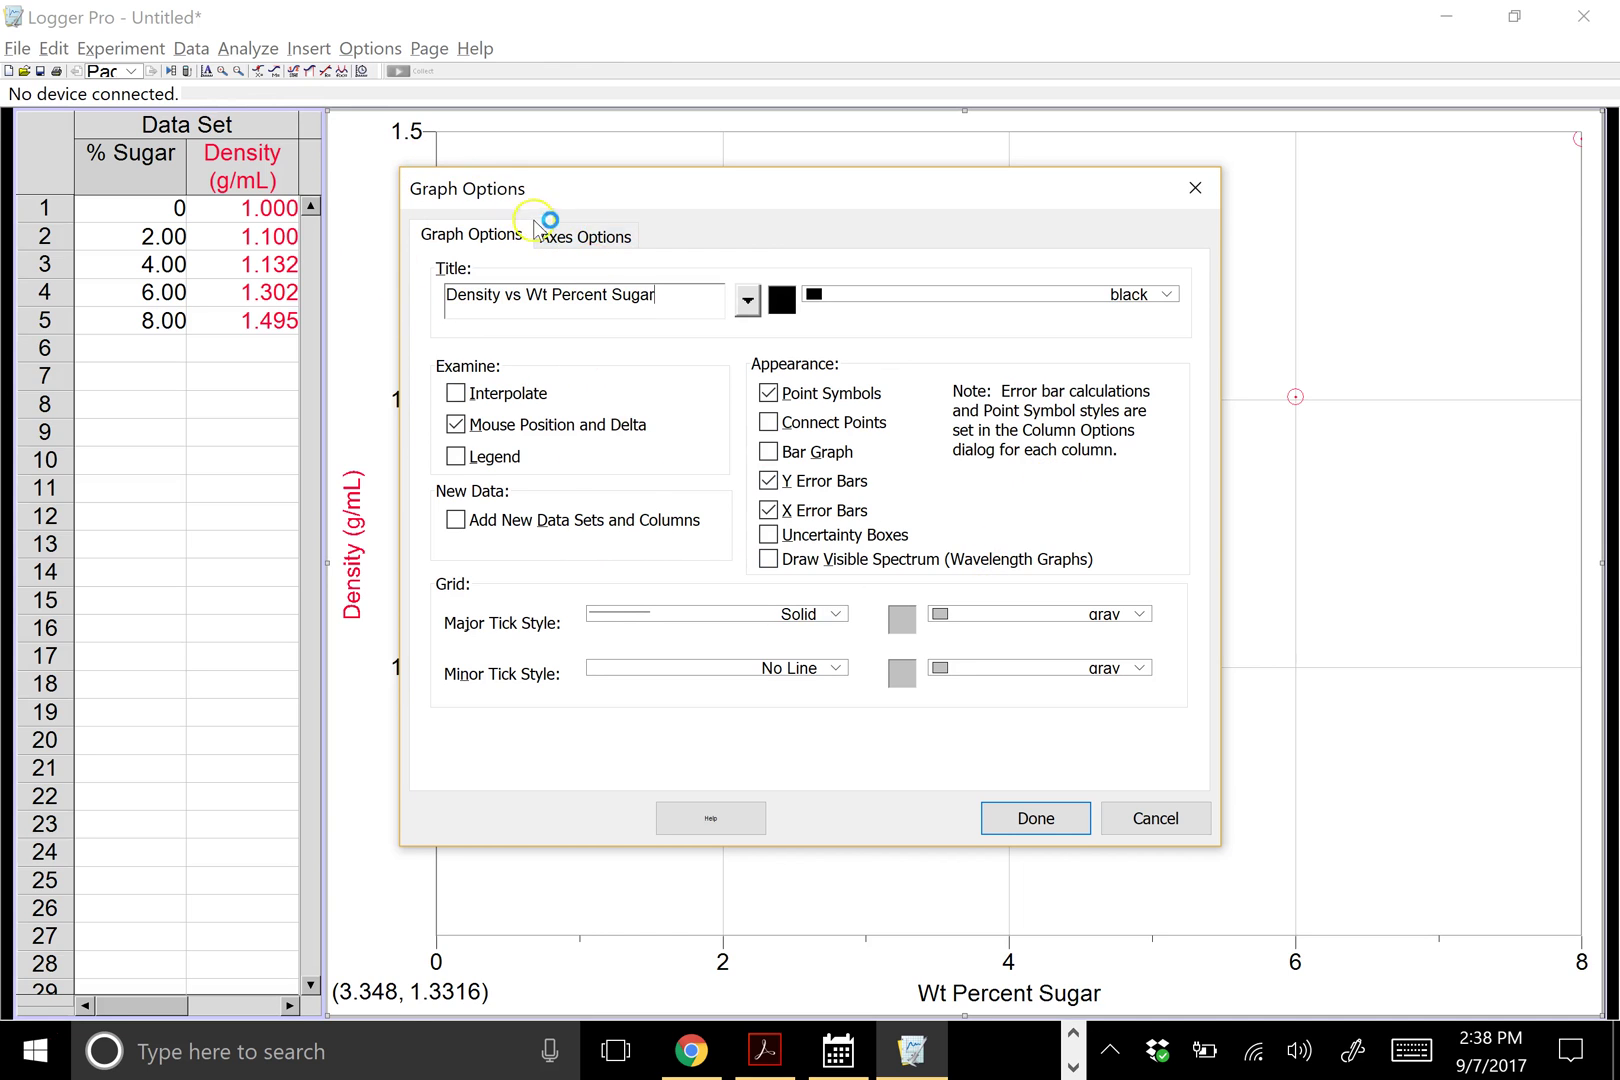
click(1036, 820)
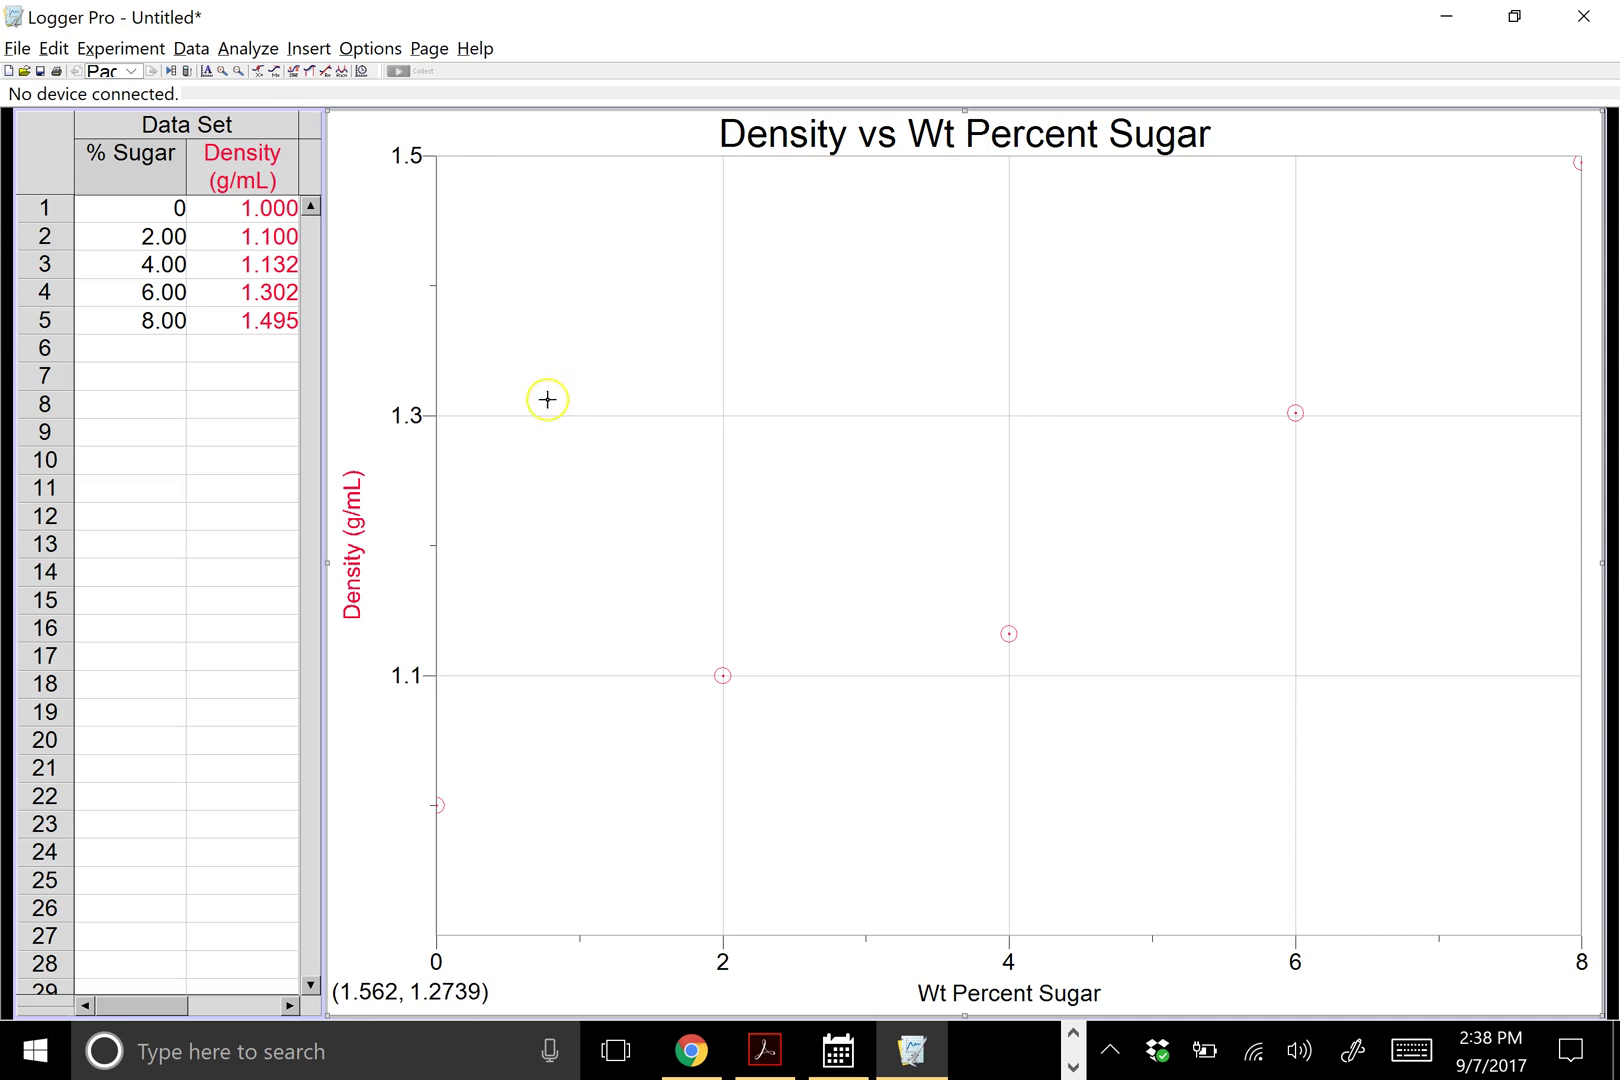
Add a linear fit to the density data and turn on Interpolate to read points along the fitted line.
click(240, 52)
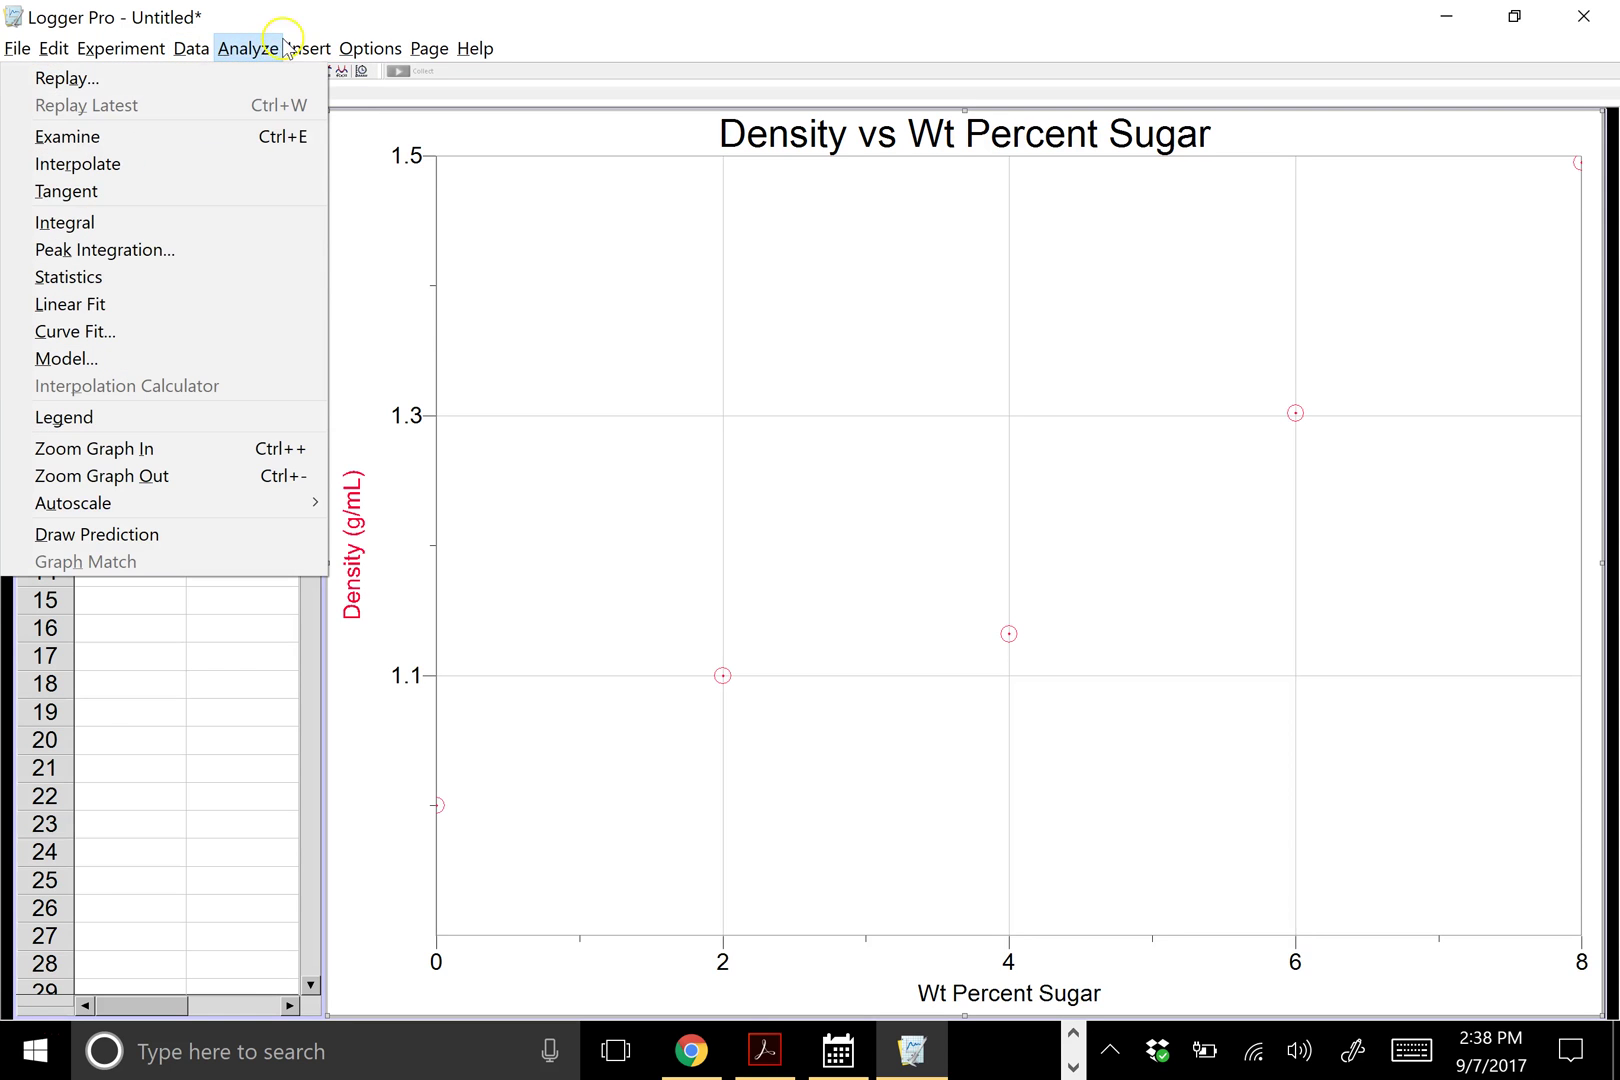
click(95, 315)
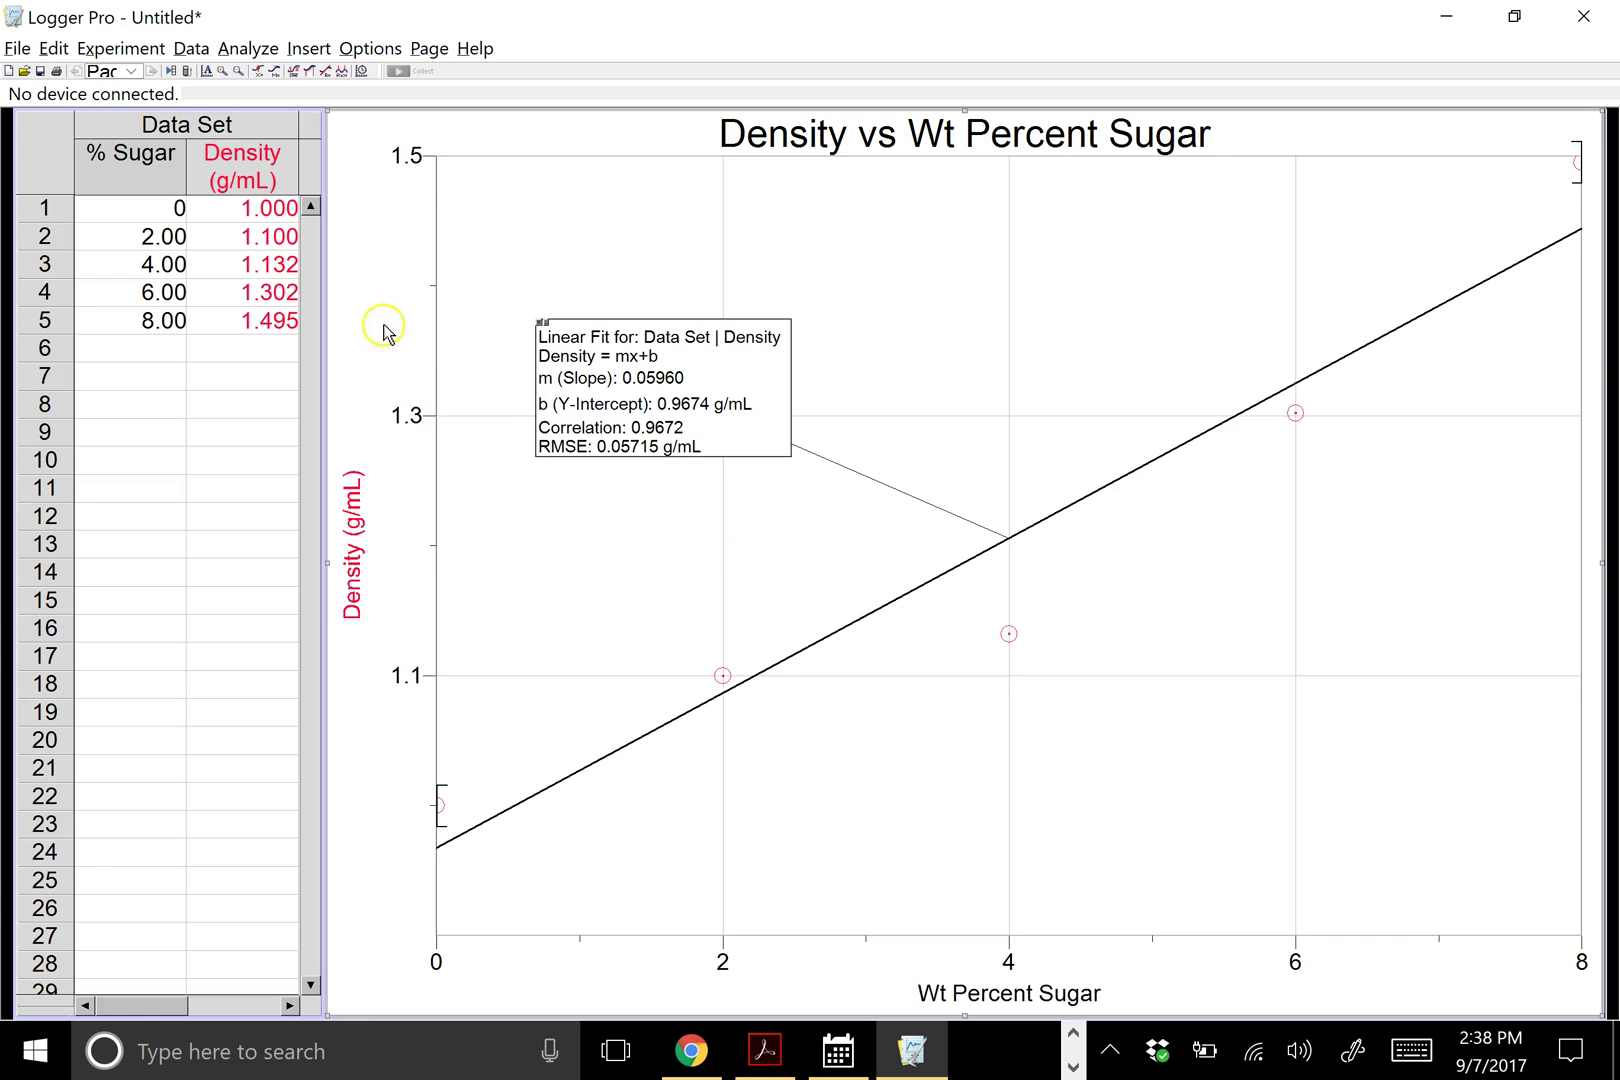
click(241, 52)
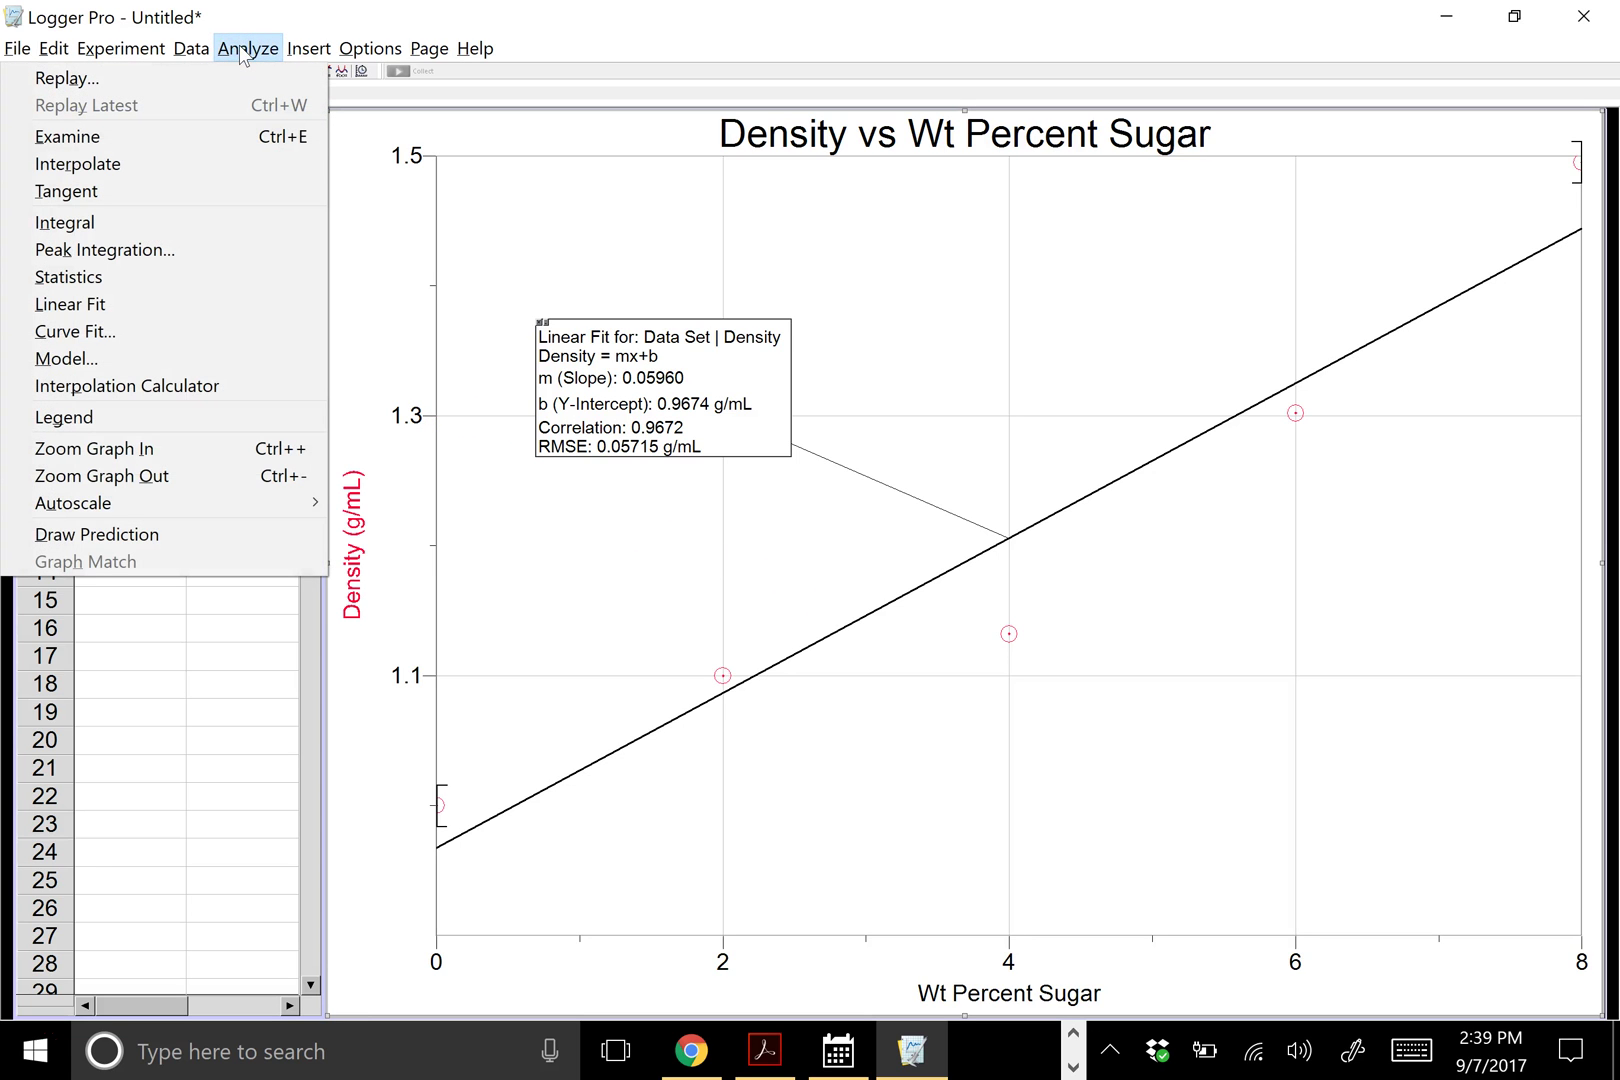
click(114, 162)
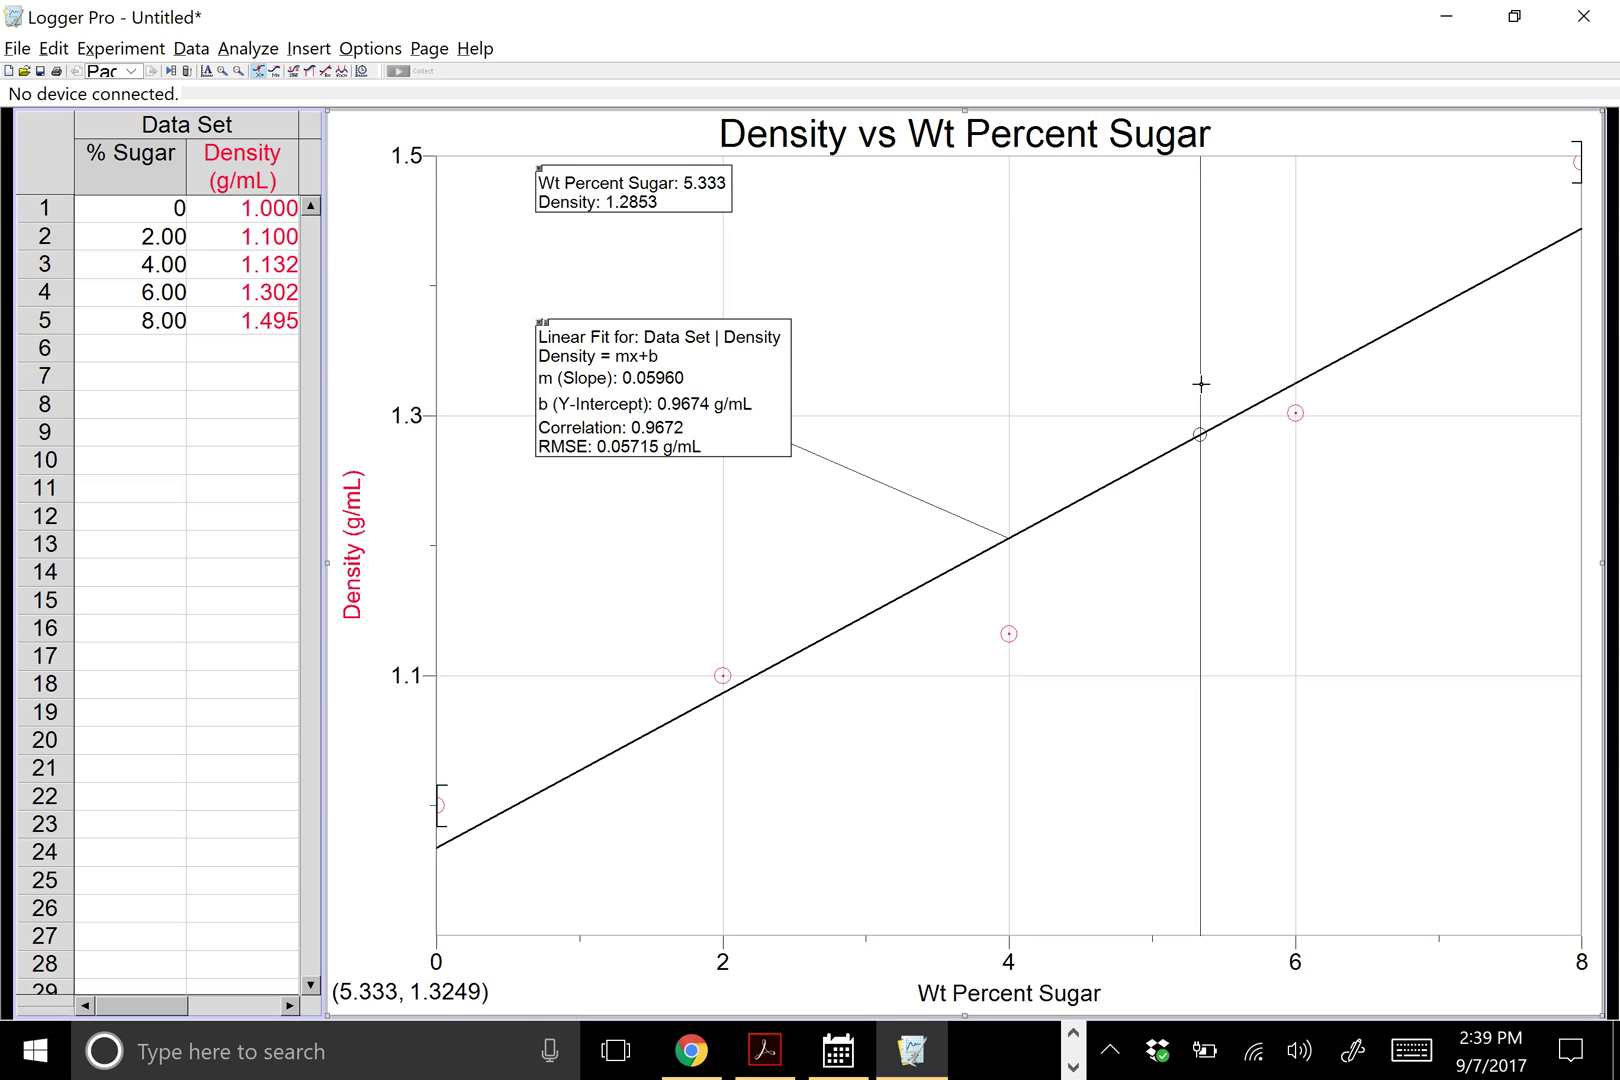
click(1199, 375)
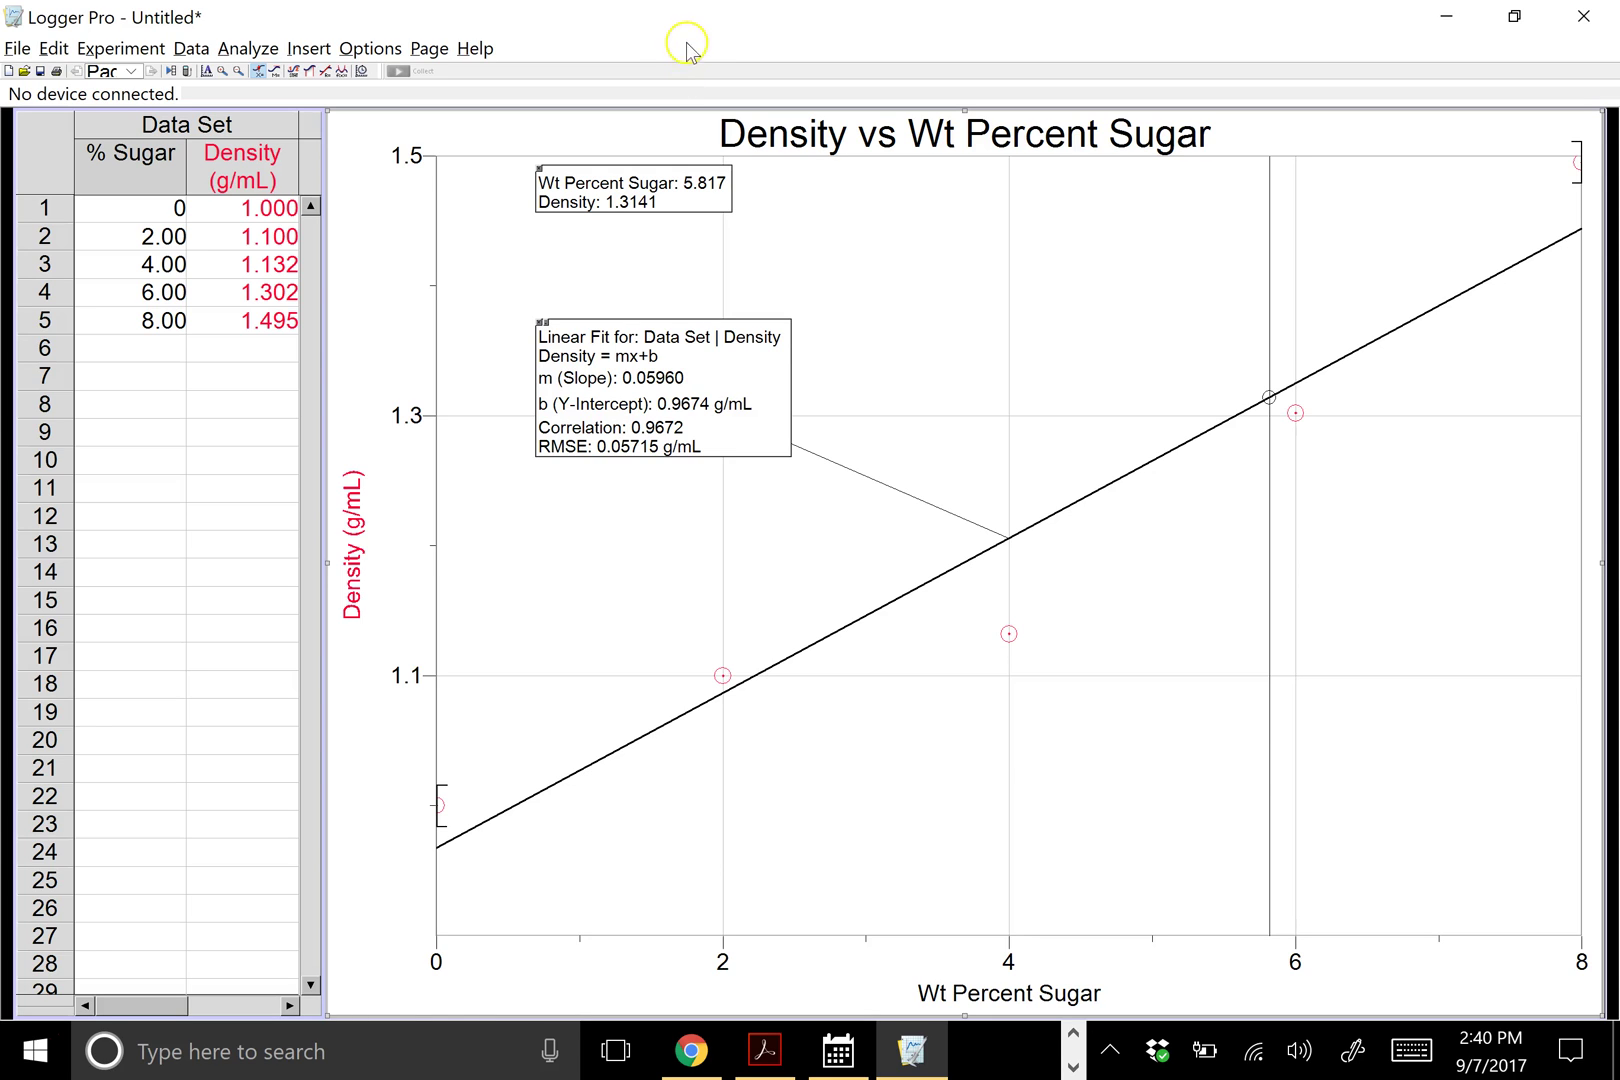
Examine the printing options for the footer and grid lines, and leave them without applying changes.
click(15, 56)
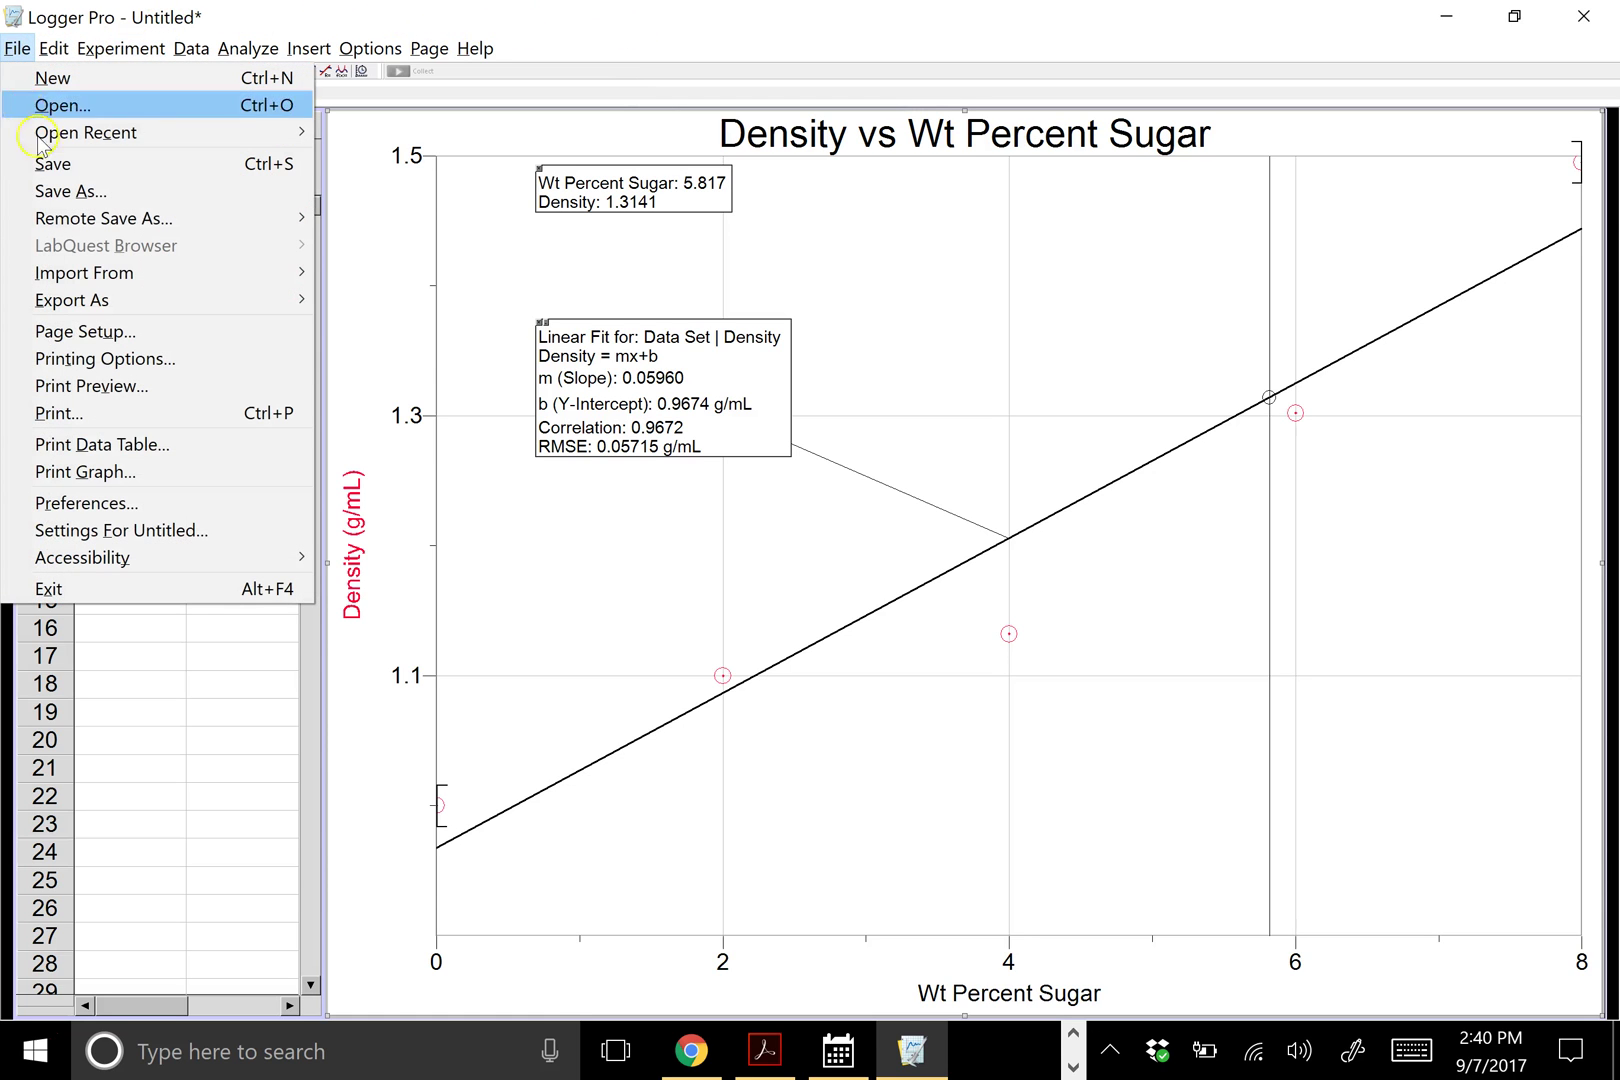
click(104, 360)
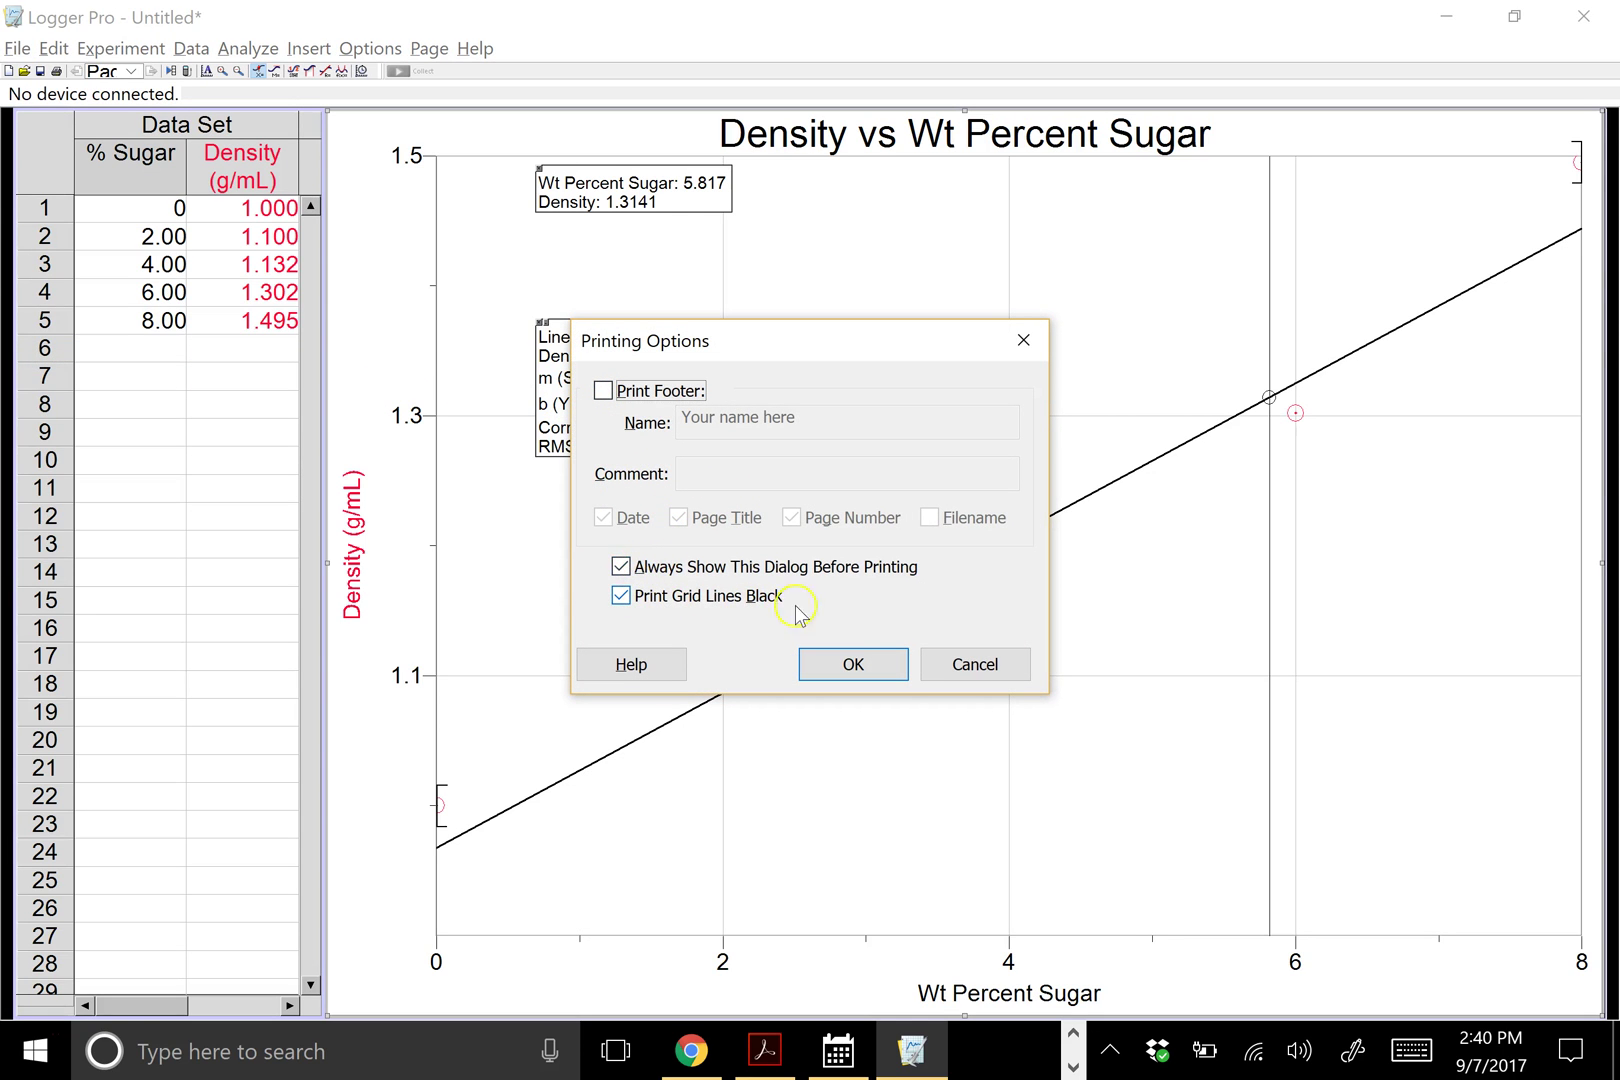
click(983, 667)
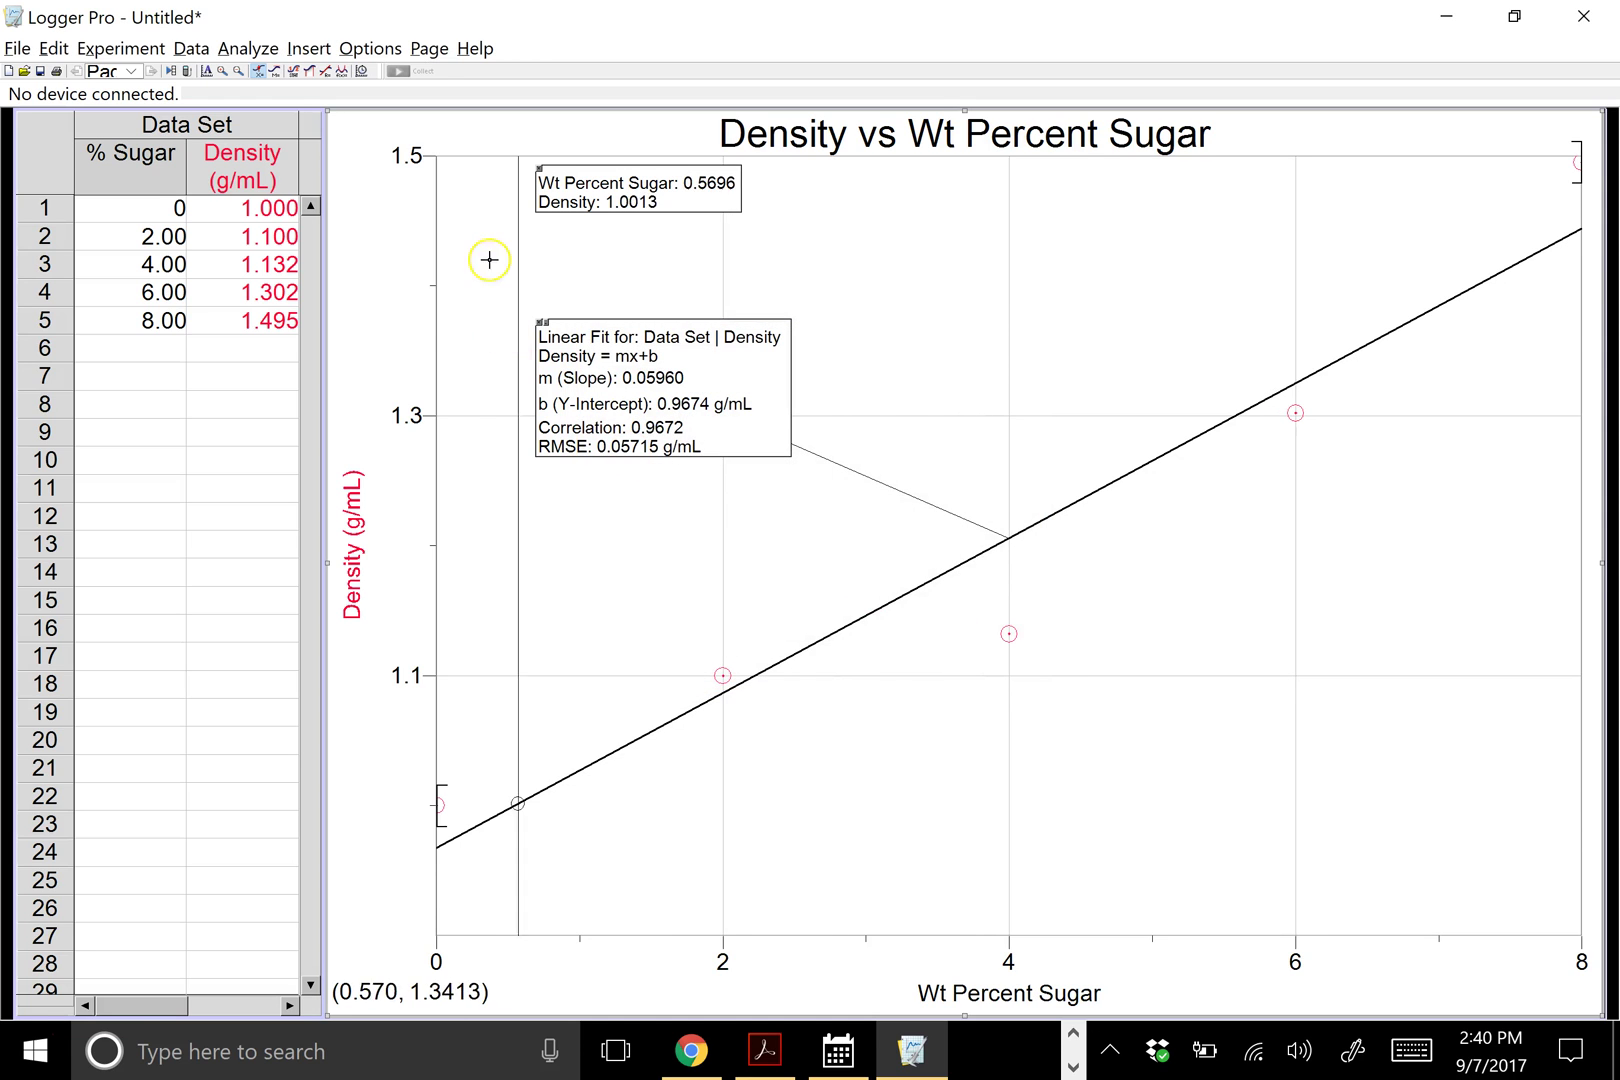